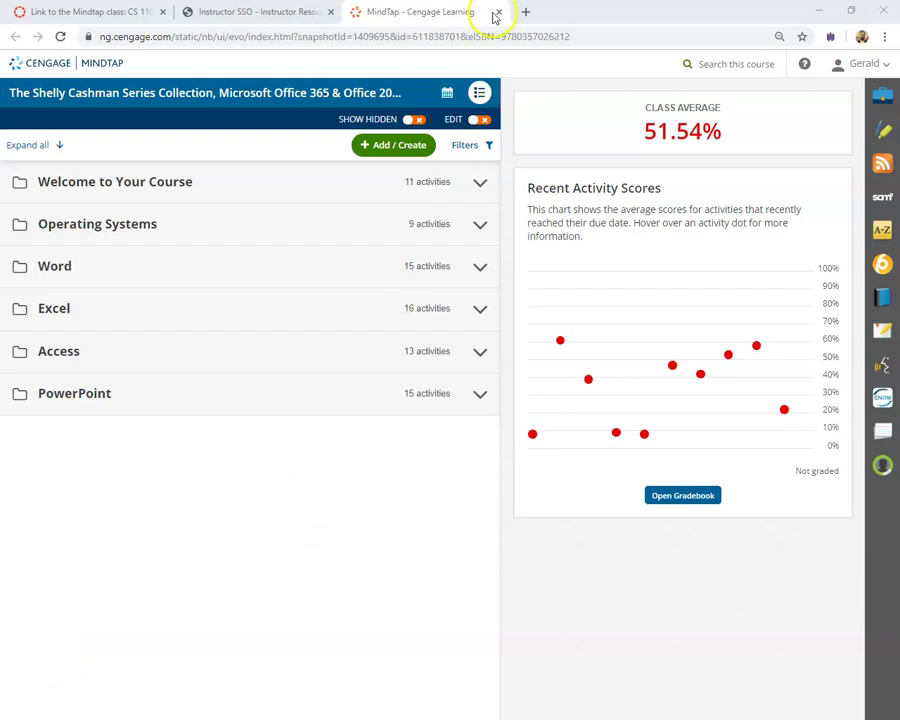
From the weekly course calendar, open Access Module 2 SAM End of Module Project 1 and go back to its Step 1 file downloads
{"action": "left_click", "coordinate": [447, 93]}
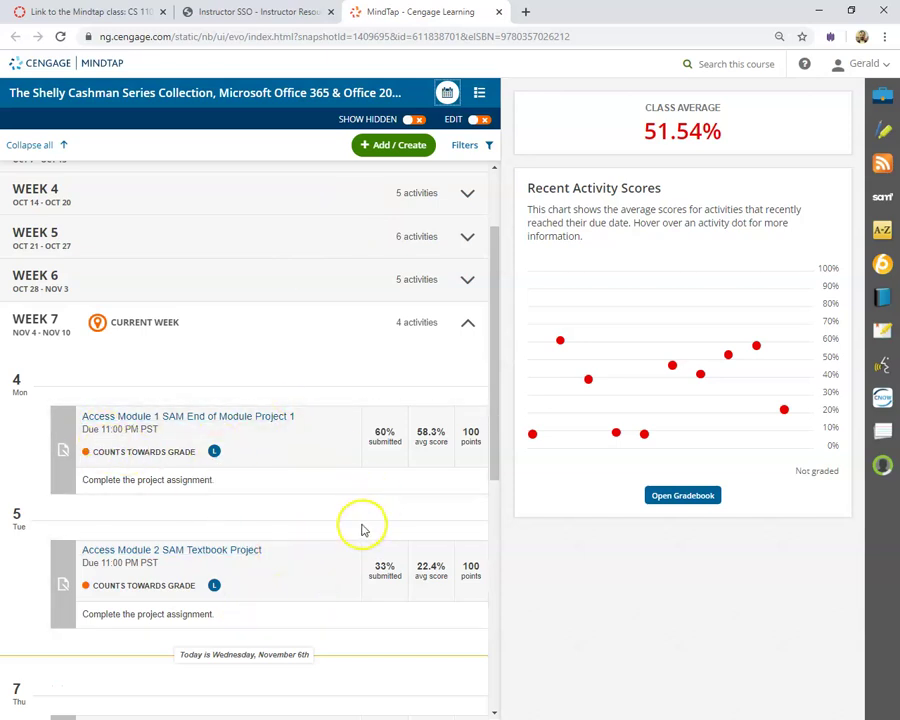
{"action": "scroll", "coordinate": [362, 527], "scroll_direction": "down", "scroll_amount": 3}
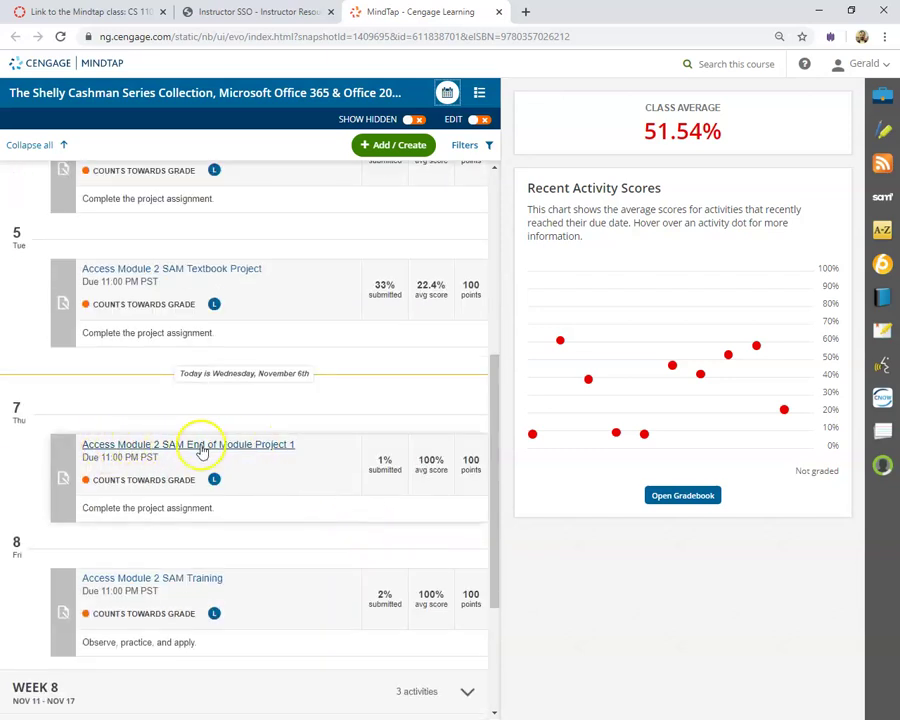
{"action": "left_click", "coordinate": [235, 448]}
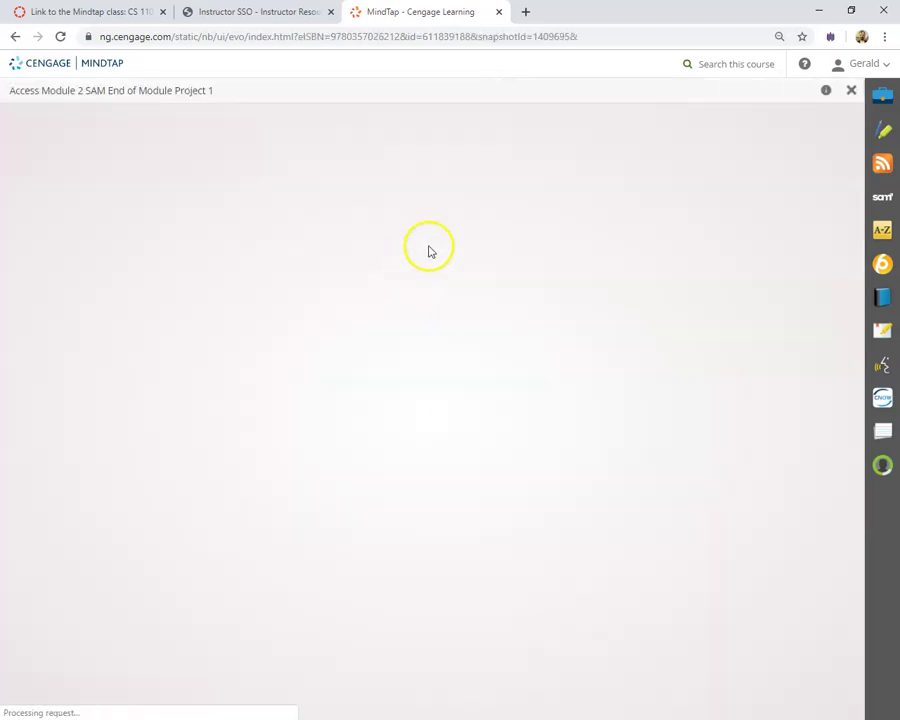
{"action": "left_click", "coordinate": [665, 306]}
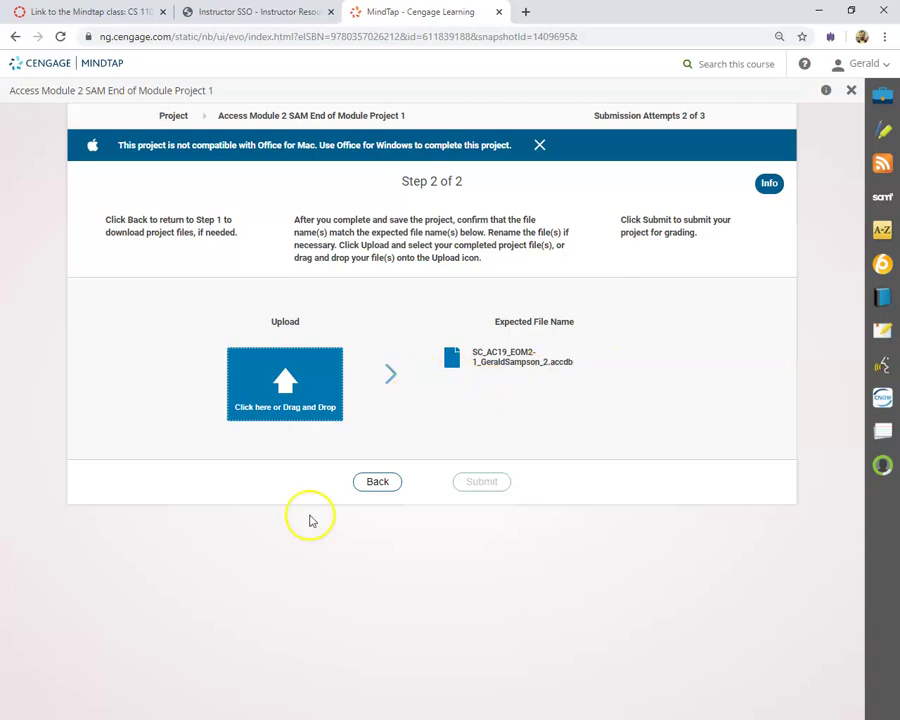
{"action": "left_click", "coordinate": [377, 482]}
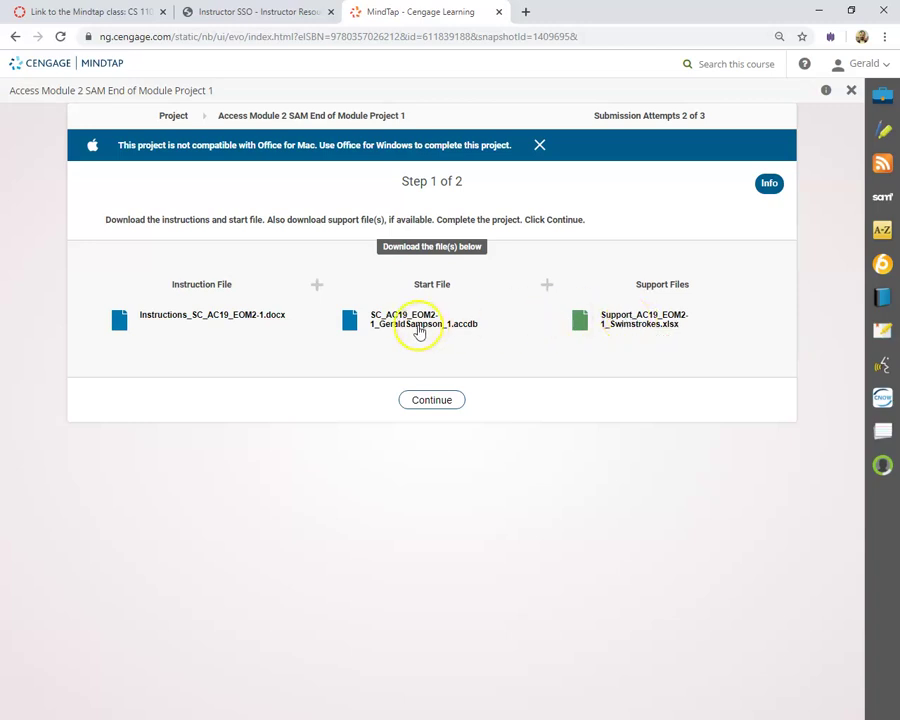
Download the project's start file, open the Access database and enable its content
{"action": "left_click", "coordinate": [355, 323]}
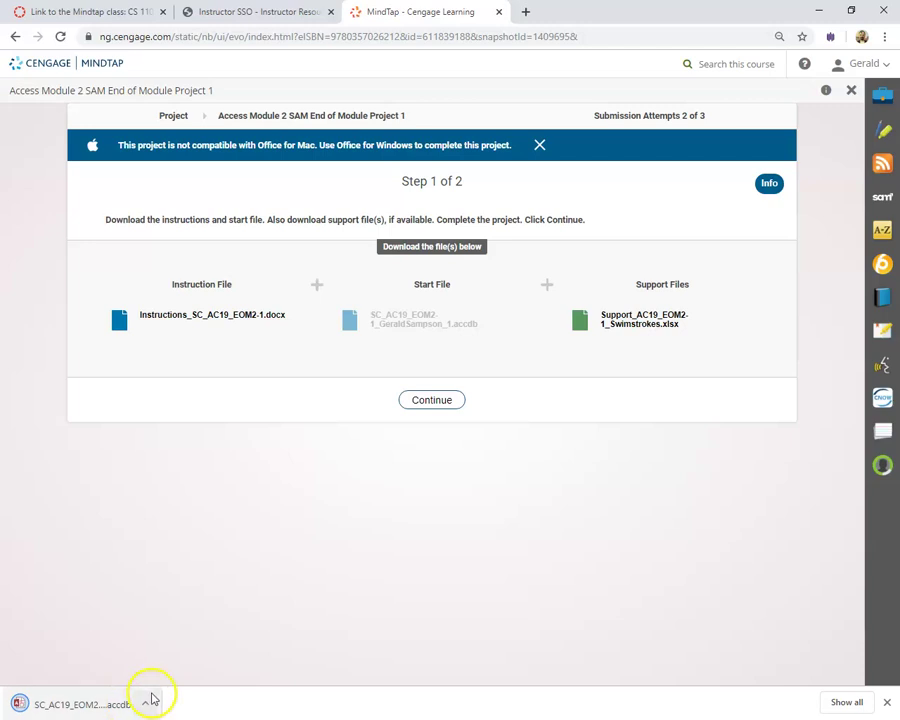
{"action": "left_click", "coordinate": [147, 710]}
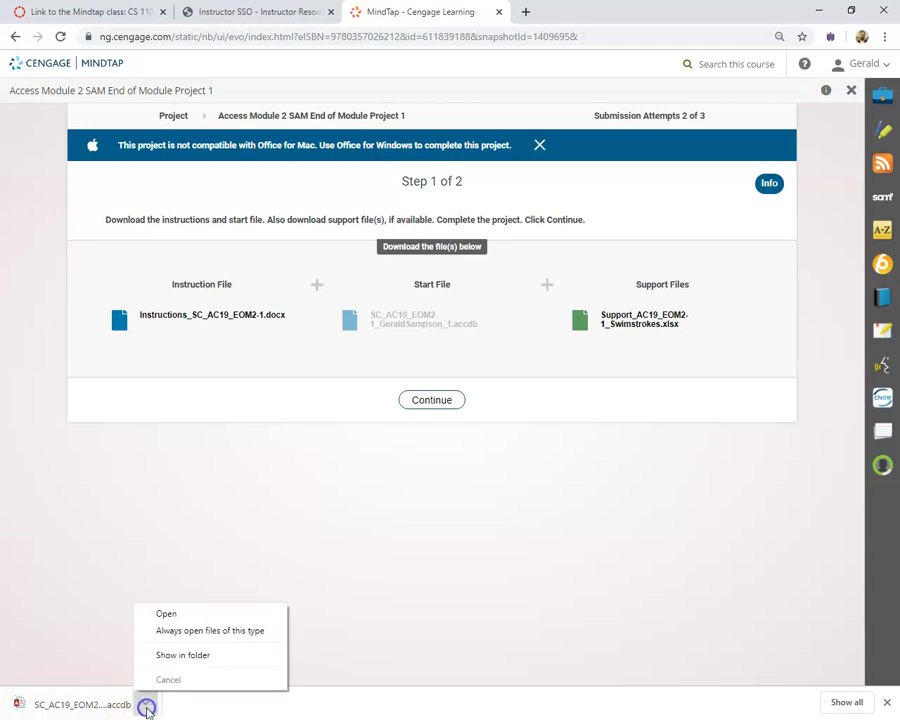
{"action": "left_click", "coordinate": [209, 611]}
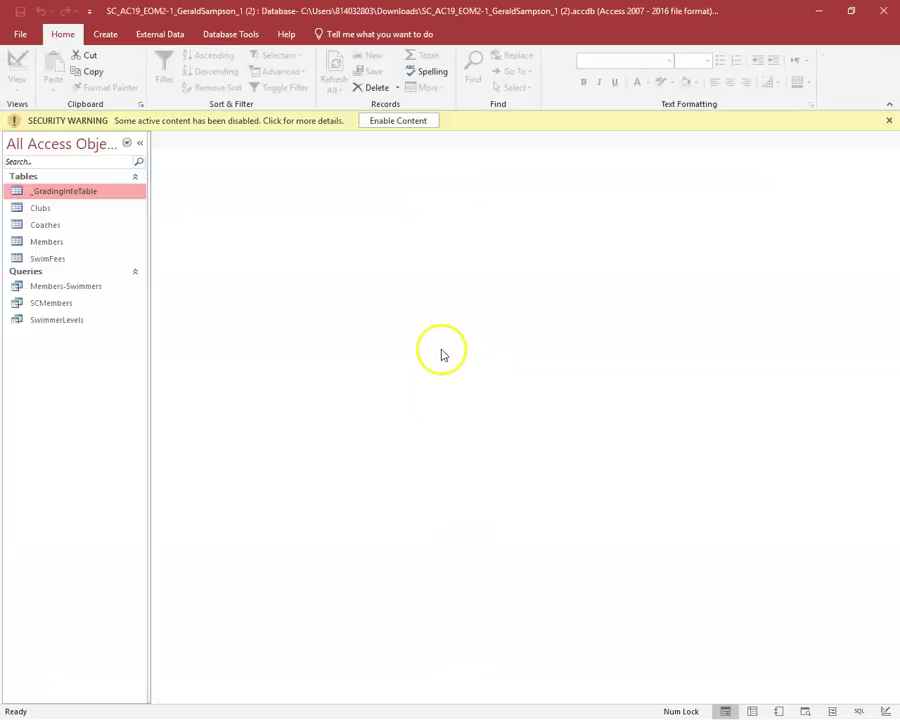
{"action": "left_click", "coordinate": [396, 120]}
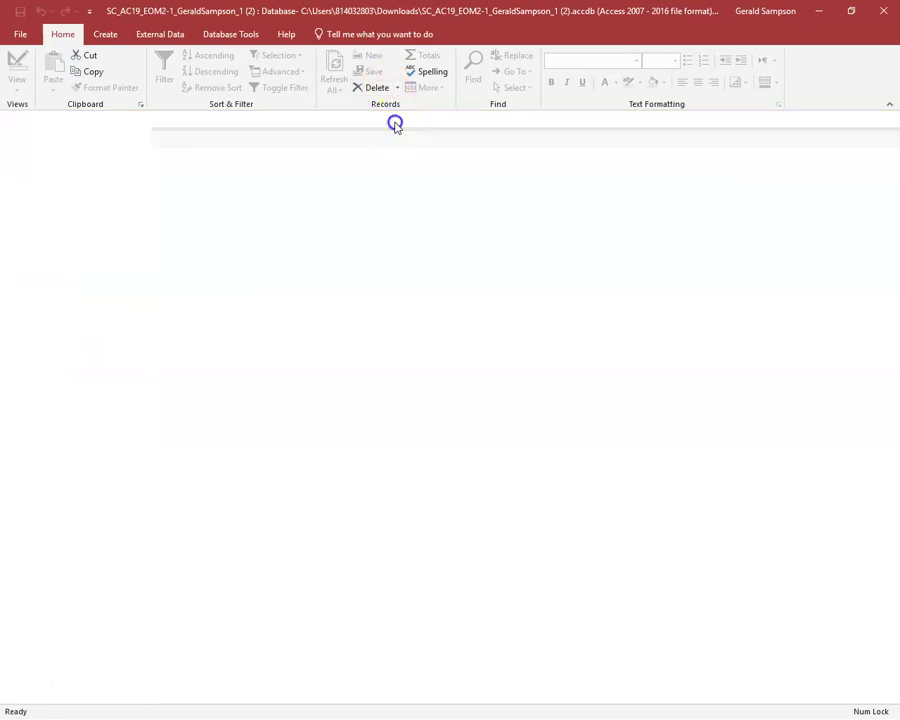
Start saving a copy as an Access Database and browse to the Assignments folder on K-Drive (K:)
{"action": "left_click", "coordinate": [19, 33]}
{"action": "left_click", "coordinate": [52, 173]}
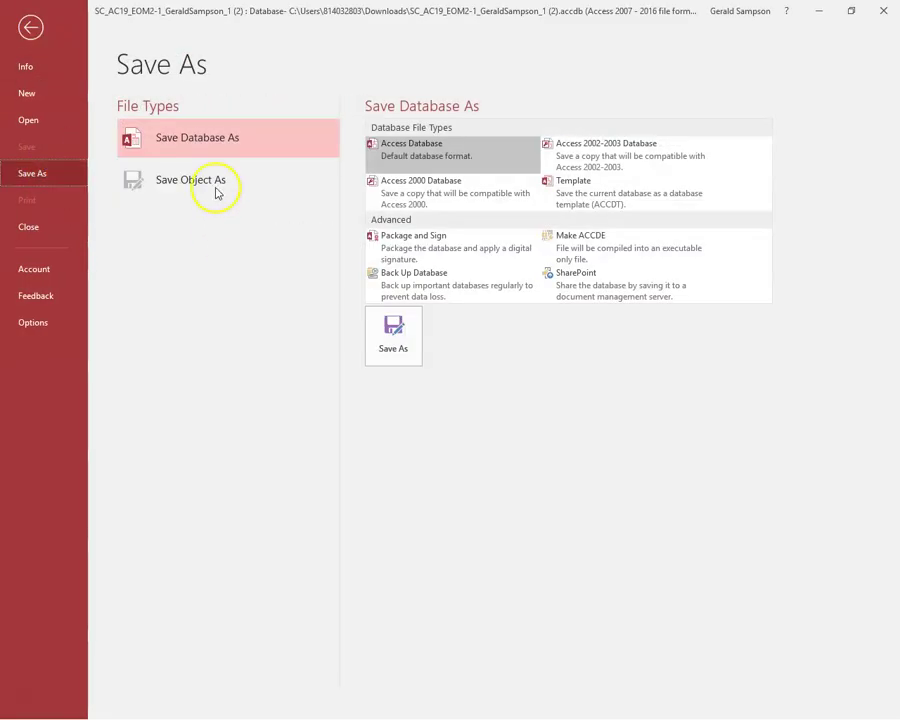
{"action": "left_click", "coordinate": [386, 337]}
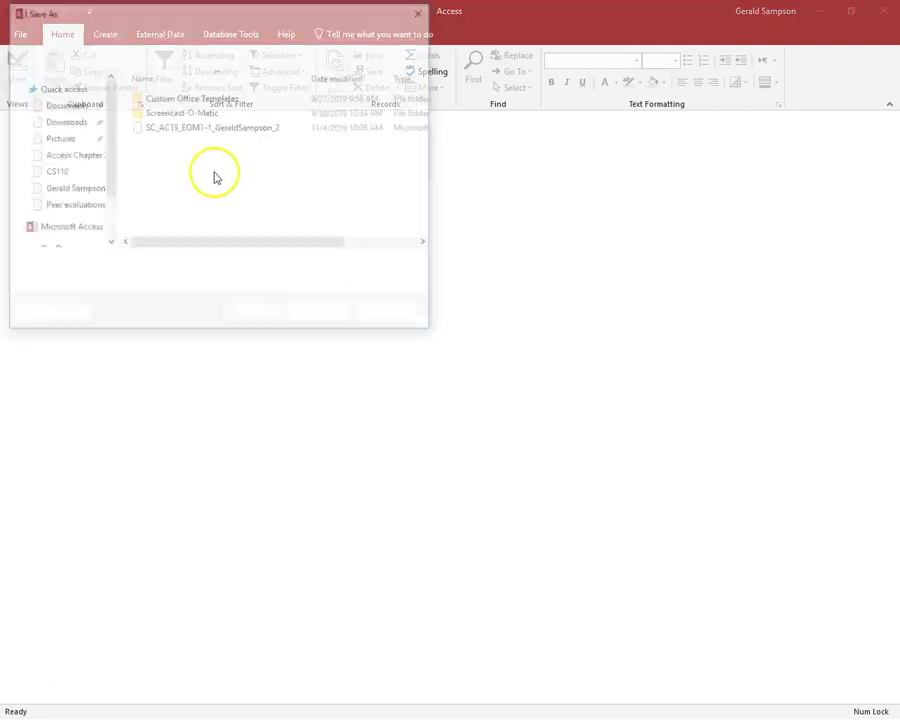
{"action": "left_click_drag", "start_coordinate": [108, 144], "coordinate": [108, 200]}
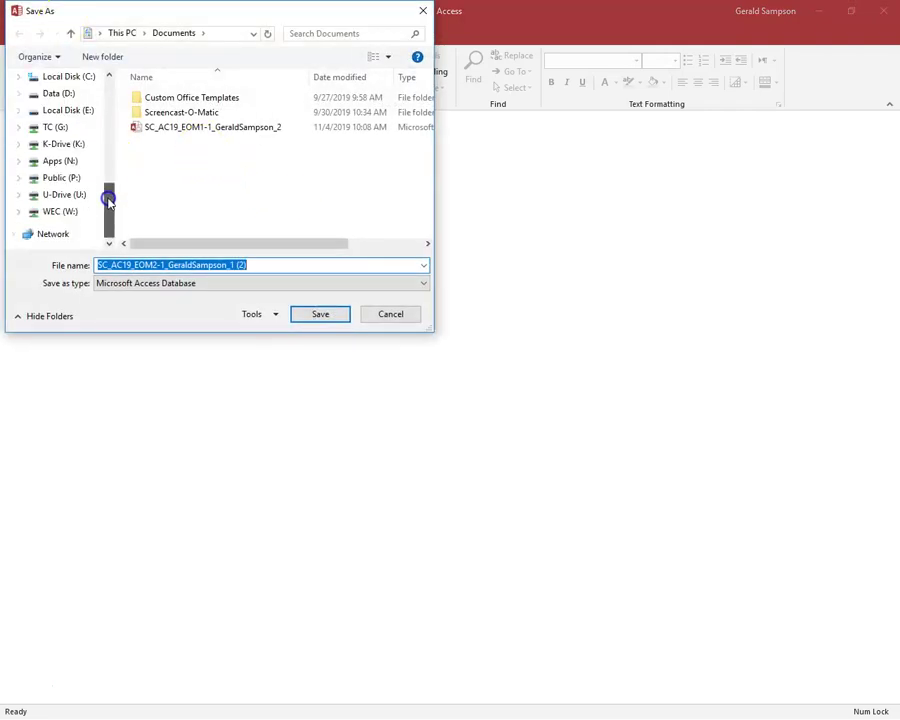
{"action": "left_click", "coordinate": [76, 148]}
{"action": "scroll", "coordinate": [264, 152], "scroll_direction": "down", "scroll_amount": 3}
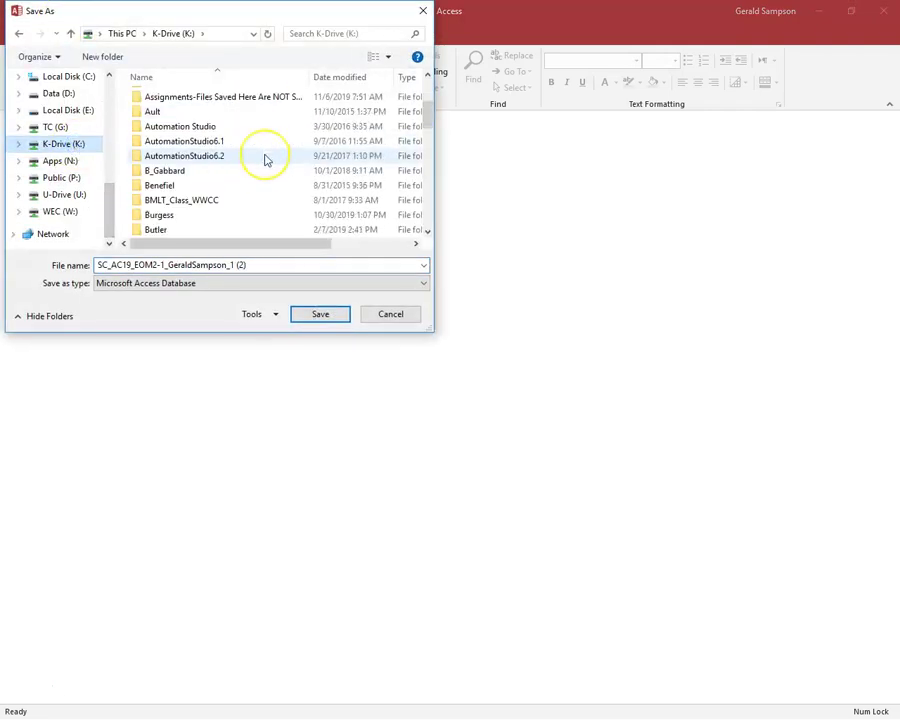
{"action": "scroll", "coordinate": [262, 162], "scroll_direction": "up", "scroll_amount": 2}
{"action": "double_click", "coordinate": [221, 182]}
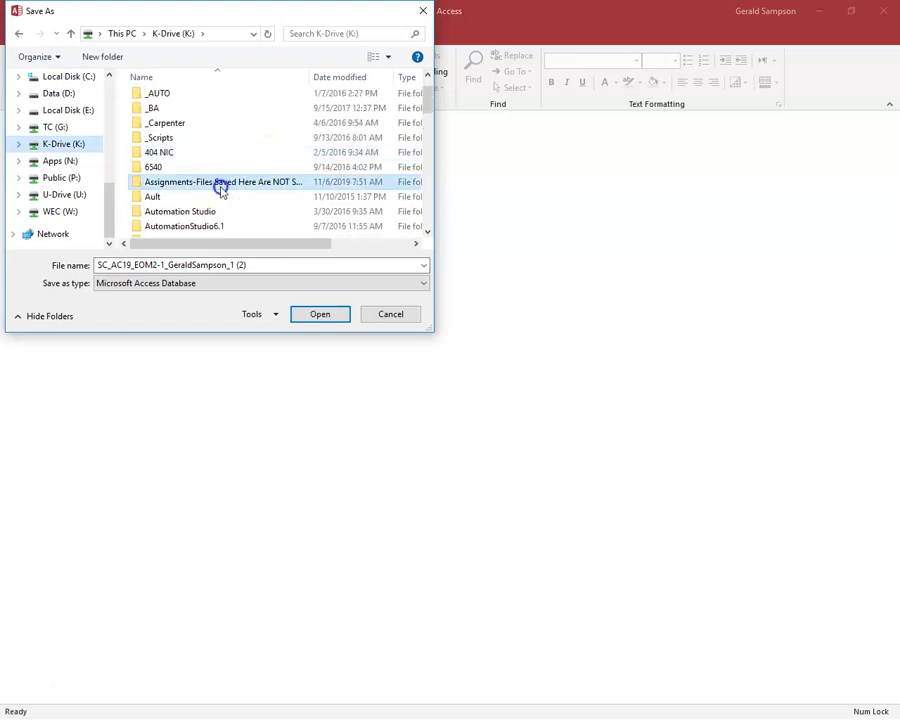
Within ___CS110 and AGRI108, open the Access Chapter 2 subfolder of the student's personal folder as the save location
{"action": "scroll", "coordinate": [214, 138], "scroll_direction": "down", "scroll_amount": 3}
{"action": "scroll", "coordinate": [204, 140], "scroll_direction": "up", "scroll_amount": 3}
{"action": "double_click", "coordinate": [202, 129]}
{"action": "scroll", "coordinate": [225, 145], "scroll_direction": "down", "scroll_amount": 10}
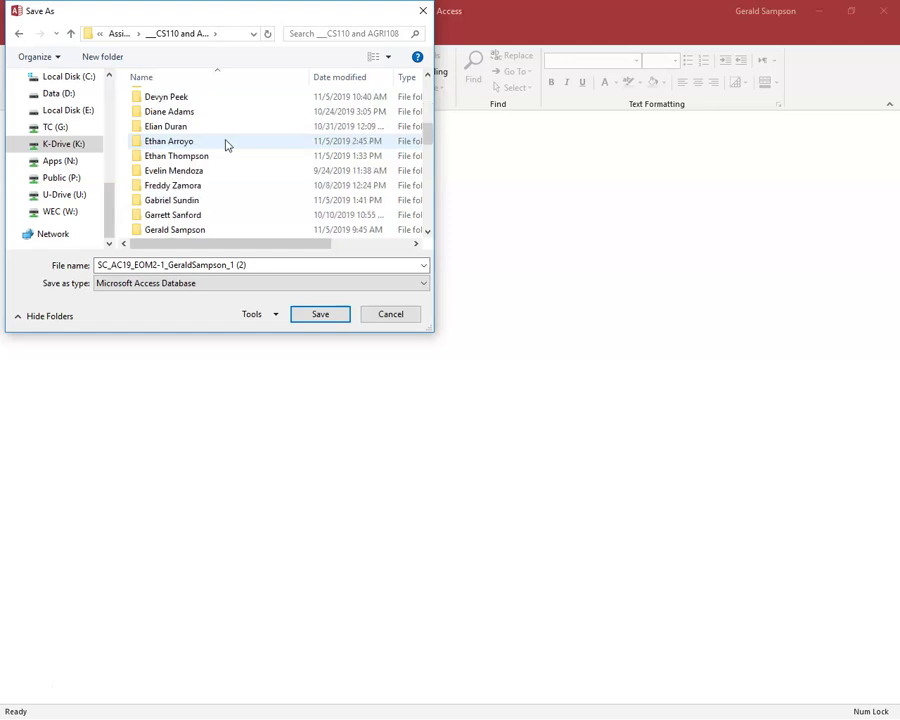
{"action": "left_click", "coordinate": [188, 99]}
{"action": "double_click", "coordinate": [188, 99]}
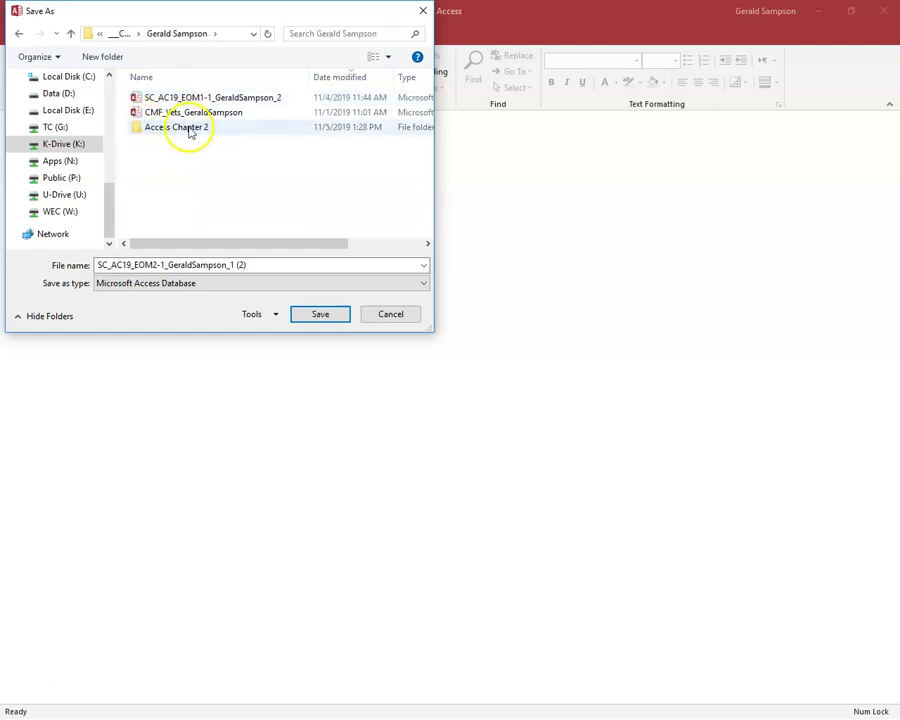
{"action": "double_click", "coordinate": [191, 134]}
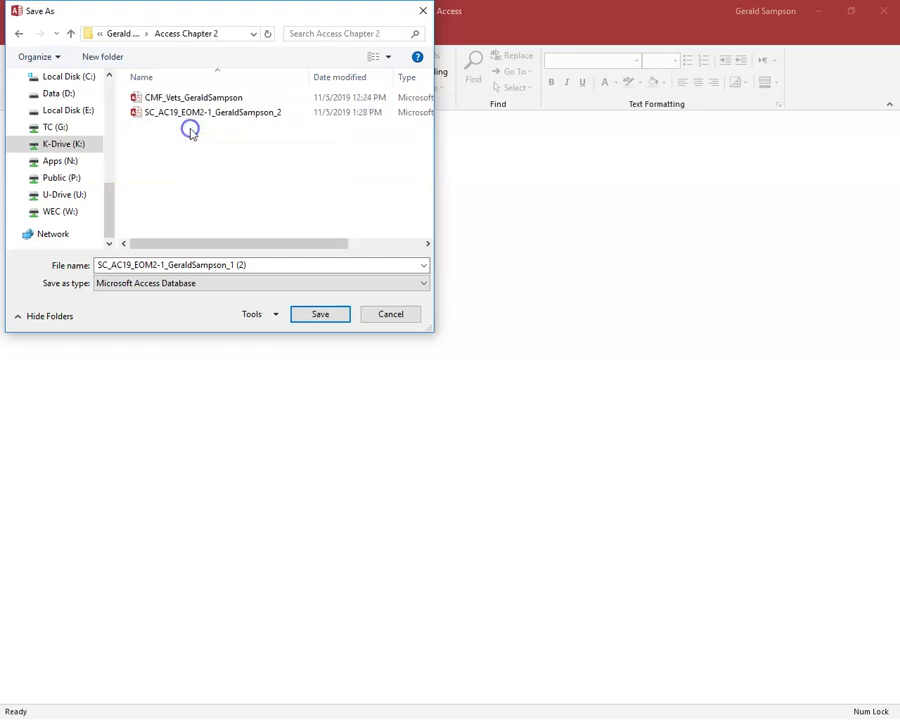
Save the database over the existing EOM2-1 file ending in _2, then enable its content and make it a trusted document
{"action": "left_click", "coordinate": [209, 114]}
{"action": "left_click", "coordinate": [320, 315]}
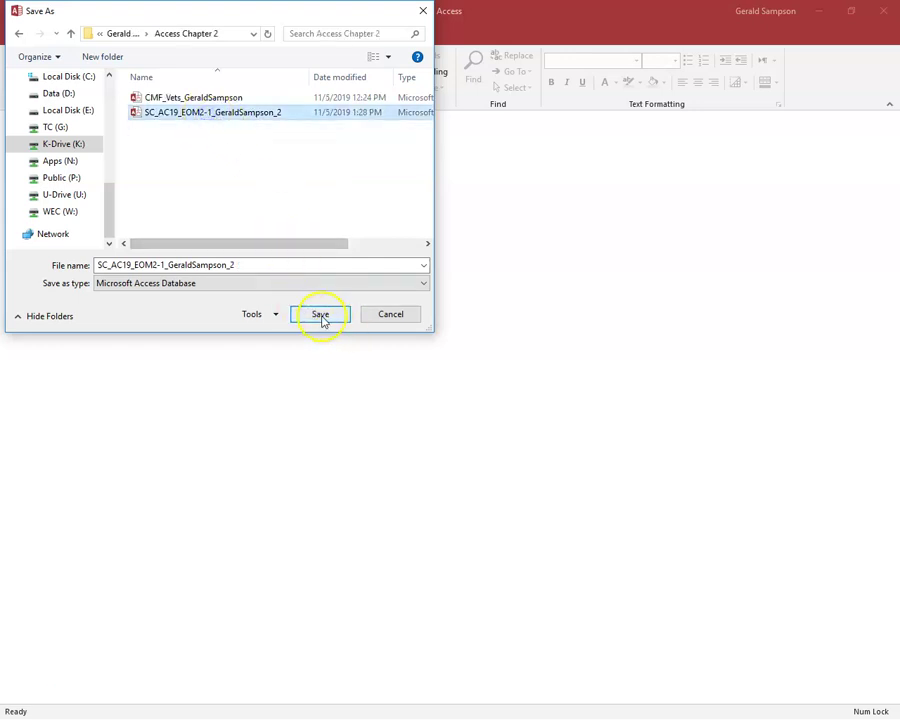
{"action": "left_click", "coordinate": [492, 366]}
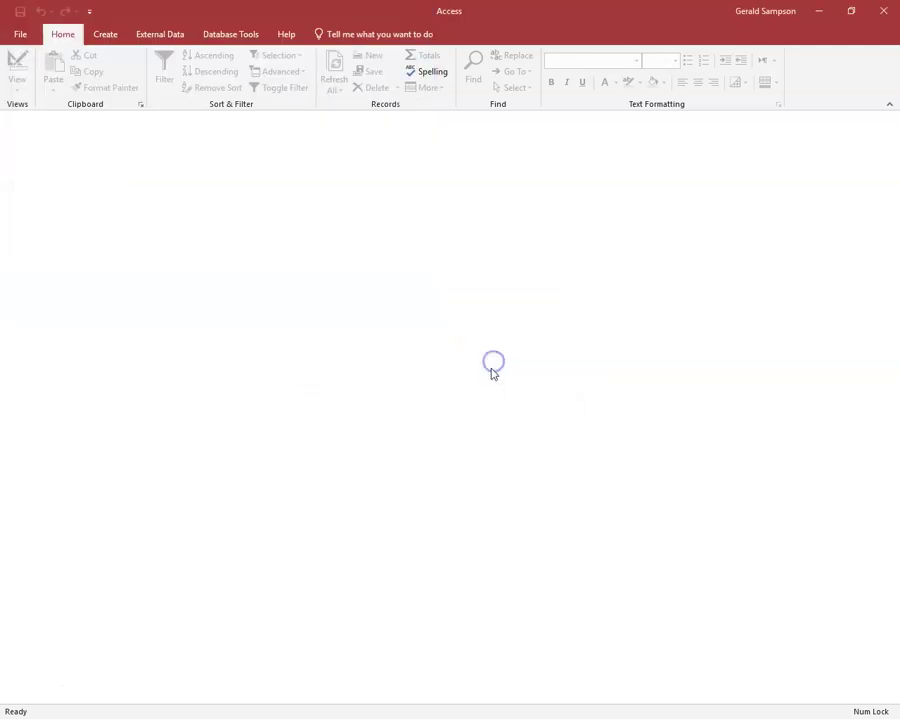
{"action": "left_click", "coordinate": [422, 120]}
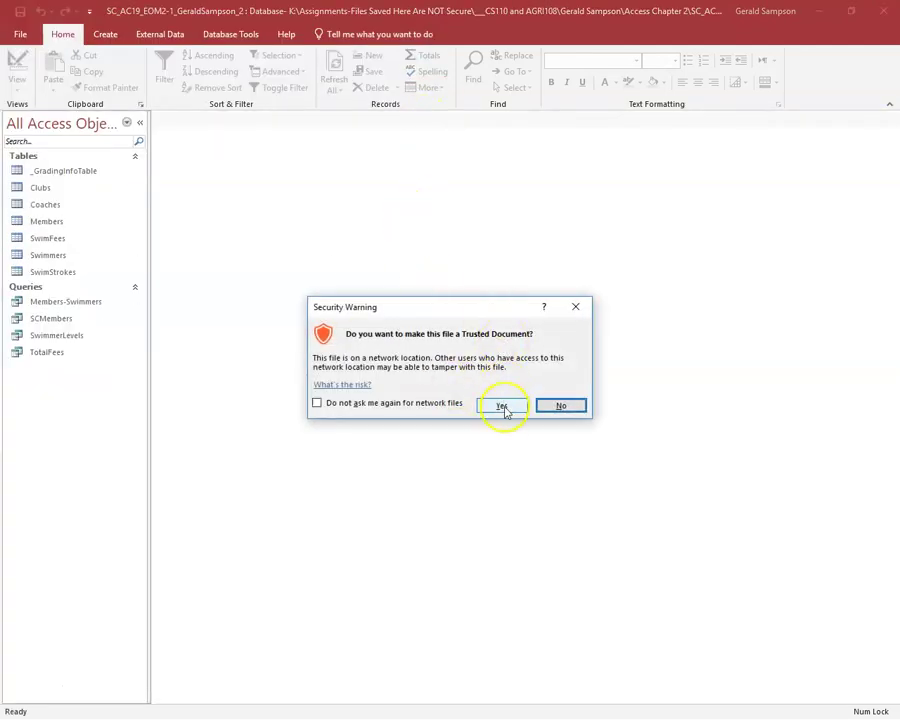
{"action": "left_click", "coordinate": [504, 408]}
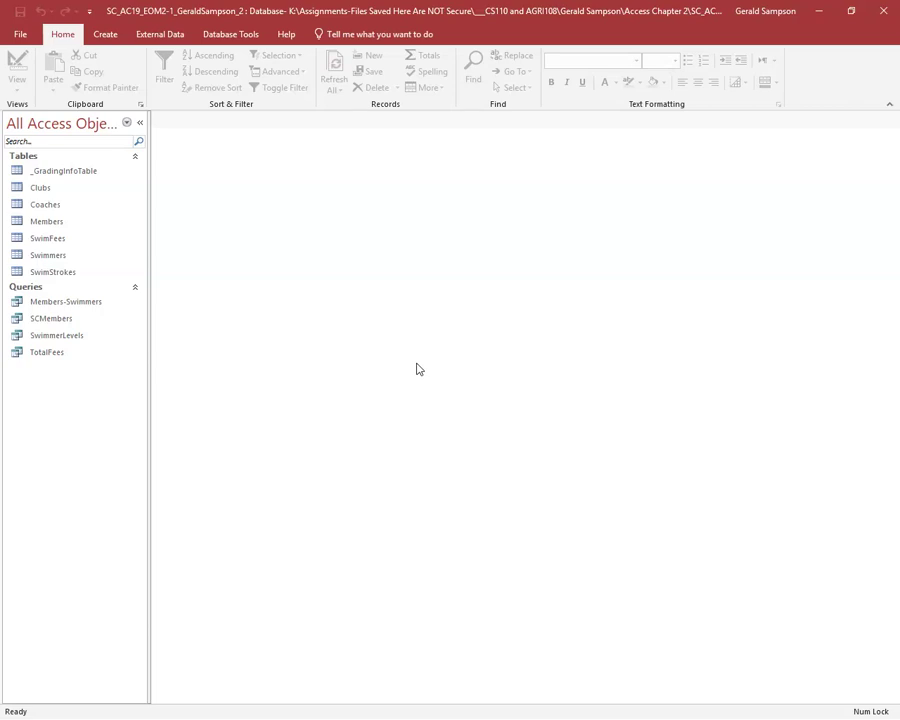
Open the _GradingInfoTable table to check its record, then close it
{"action": "left_click", "coordinate": [83, 173]}
{"action": "double_click", "coordinate": [83, 173]}
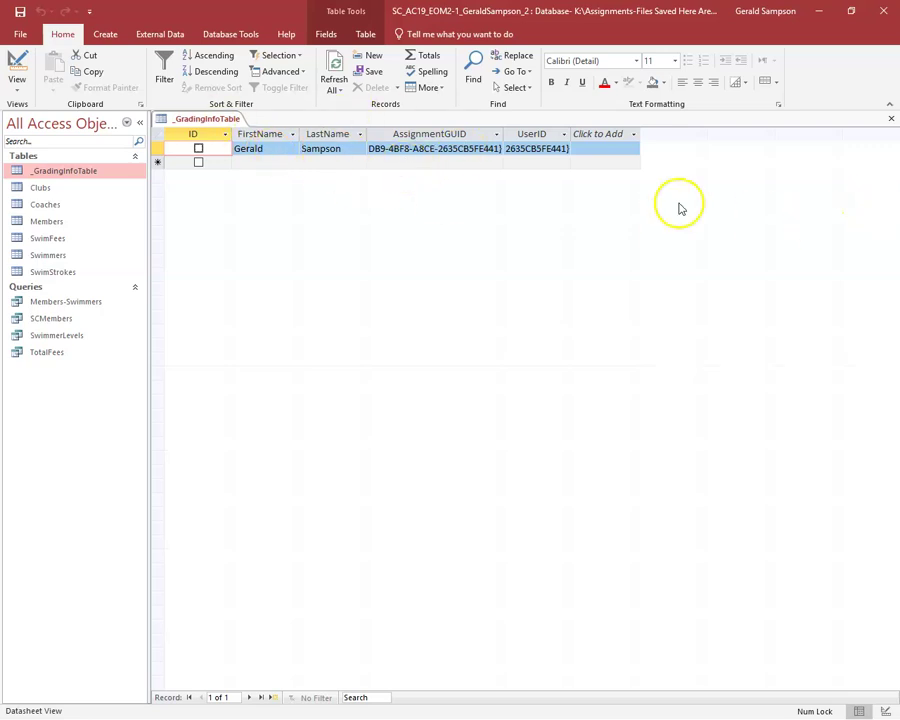
{"action": "left_click", "coordinate": [891, 120]}
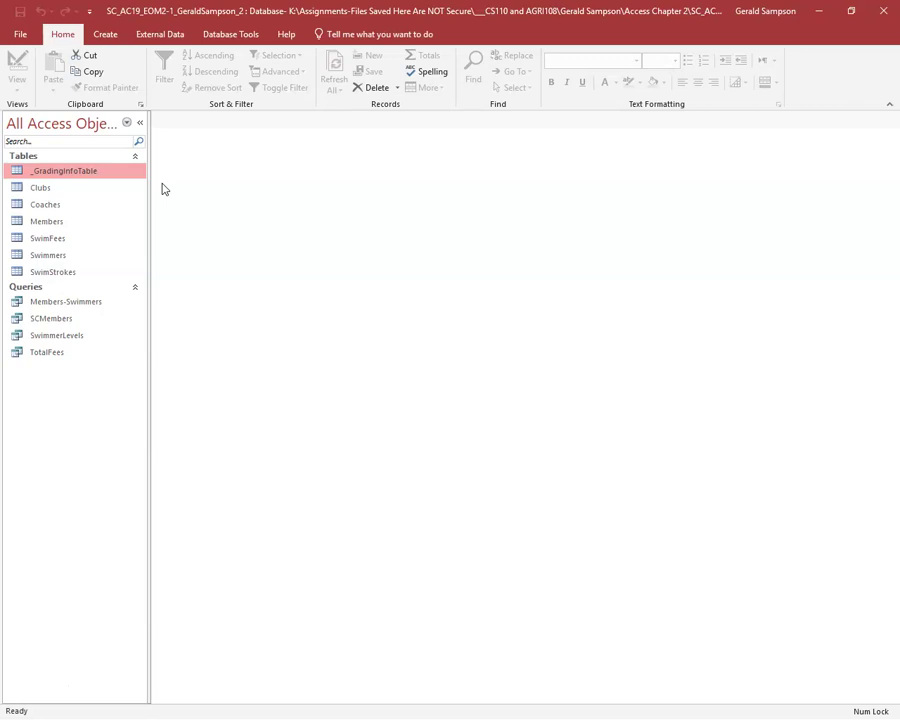
Create a query in Design View with the Members table, close the Property Sheet and enlarge the field list to show all fields
{"action": "left_click", "coordinate": [106, 33]}
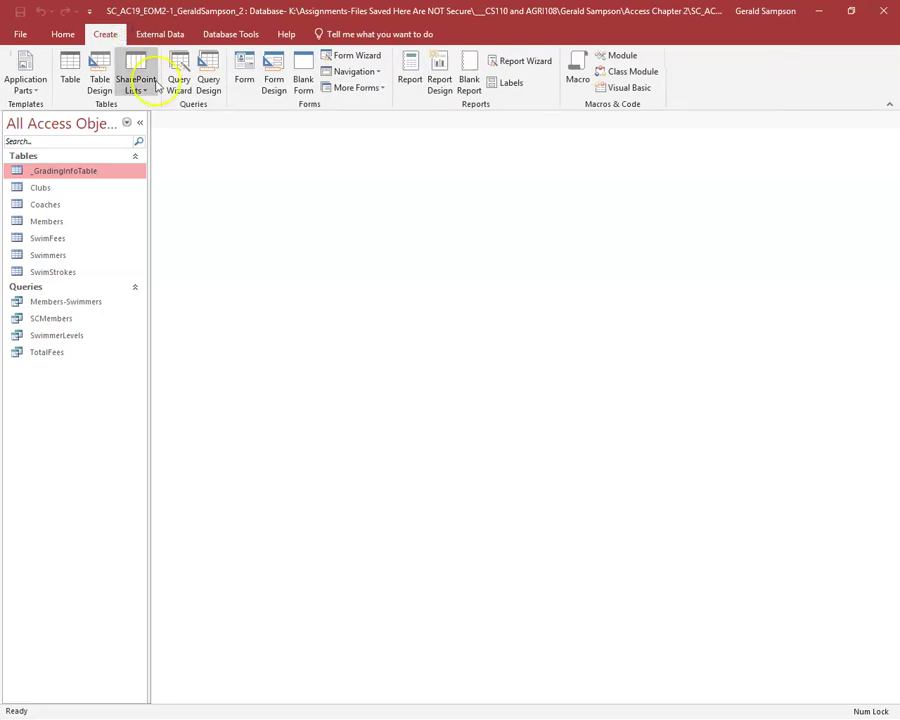
{"action": "left_click", "coordinate": [209, 75]}
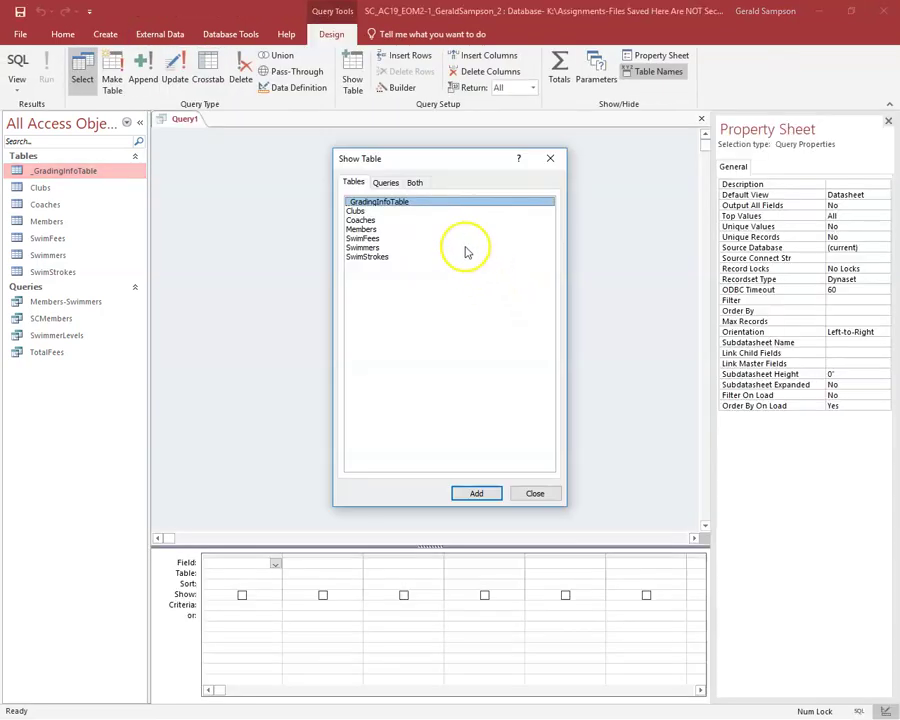
{"action": "double_click", "coordinate": [360, 229]}
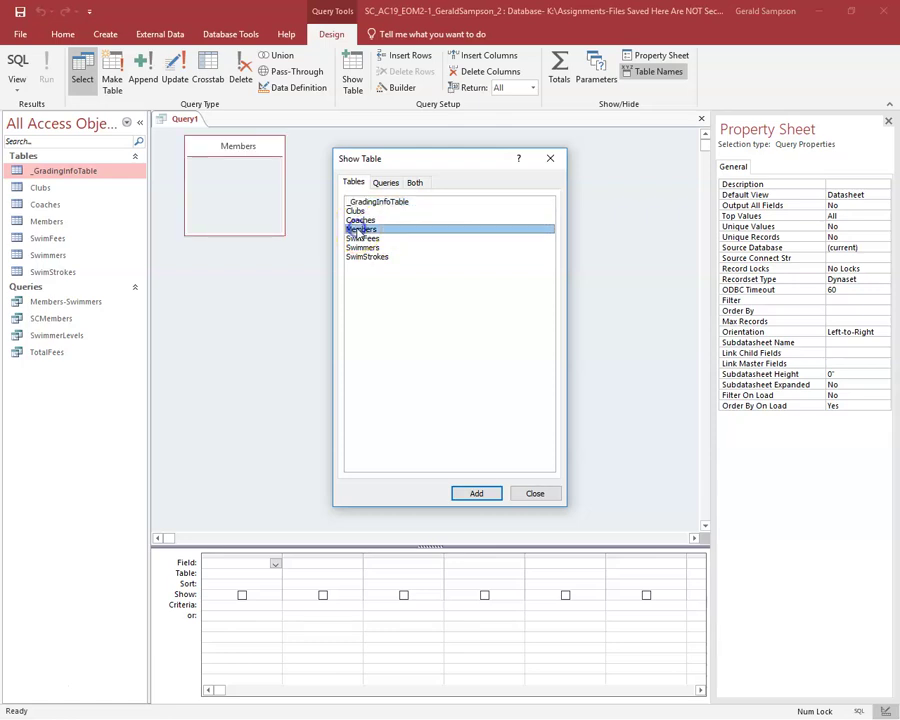
{"action": "left_click", "coordinate": [535, 494]}
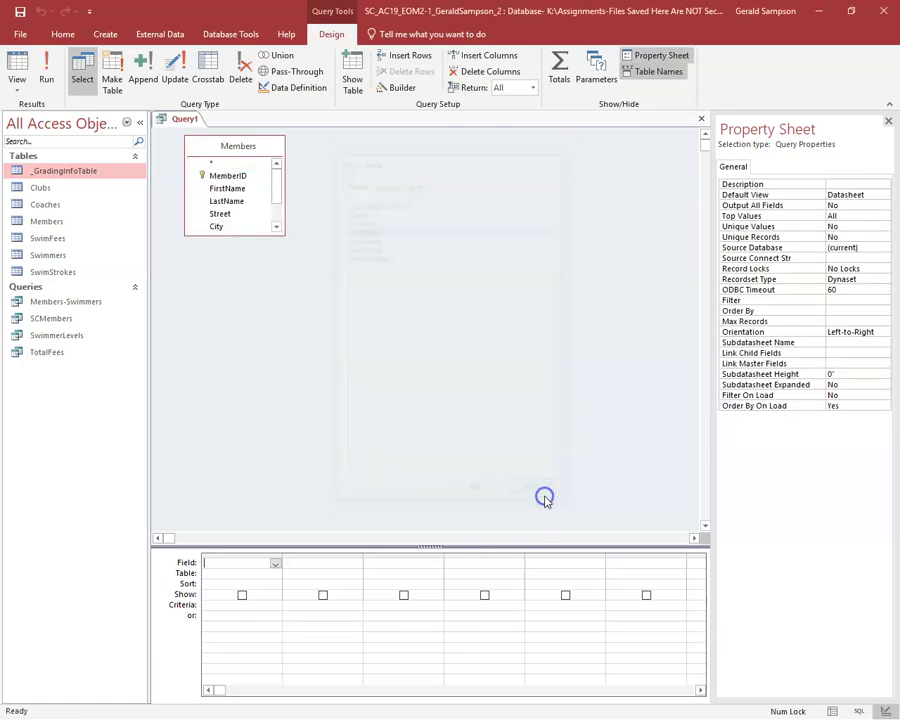
{"action": "left_click", "coordinate": [888, 123]}
{"action": "left_click_drag", "start_coordinate": [245, 233], "coordinate": [259, 307]}
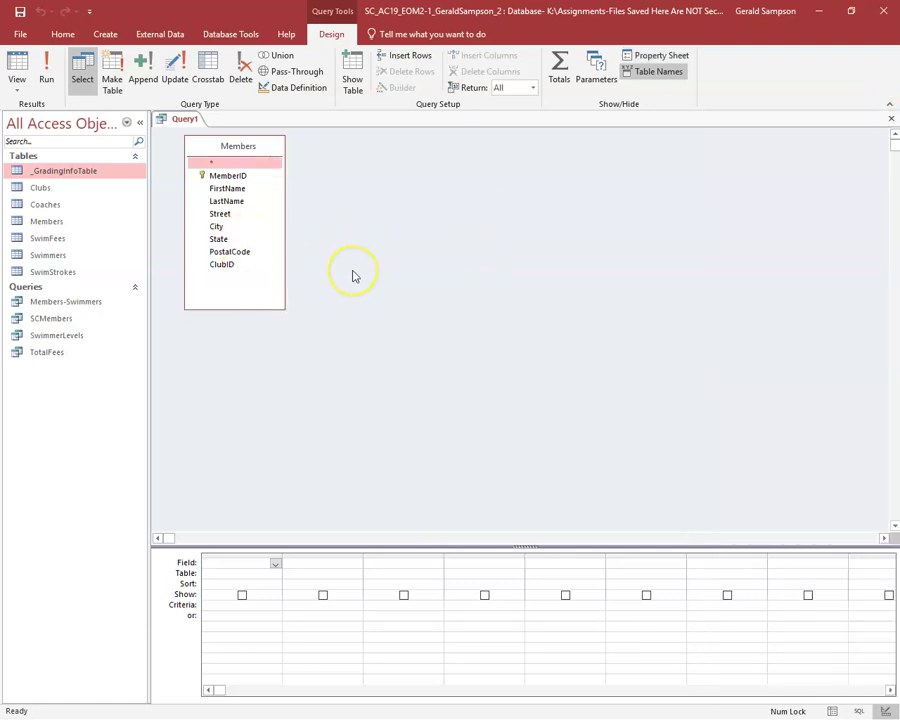
Add the MemberID, FirstName, LastName and ClubID fields from Members to the query design grid
{"action": "left_click", "coordinate": [204, 187]}
{"action": "double_click", "coordinate": [225, 177]}
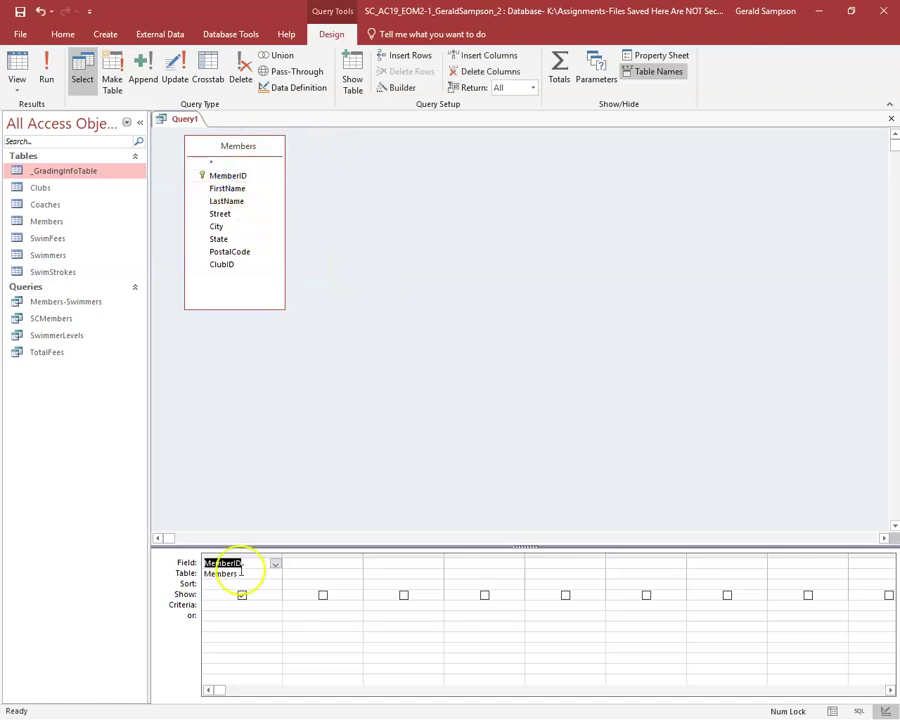
{"action": "double_click", "coordinate": [229, 188]}
{"action": "double_click", "coordinate": [228, 201]}
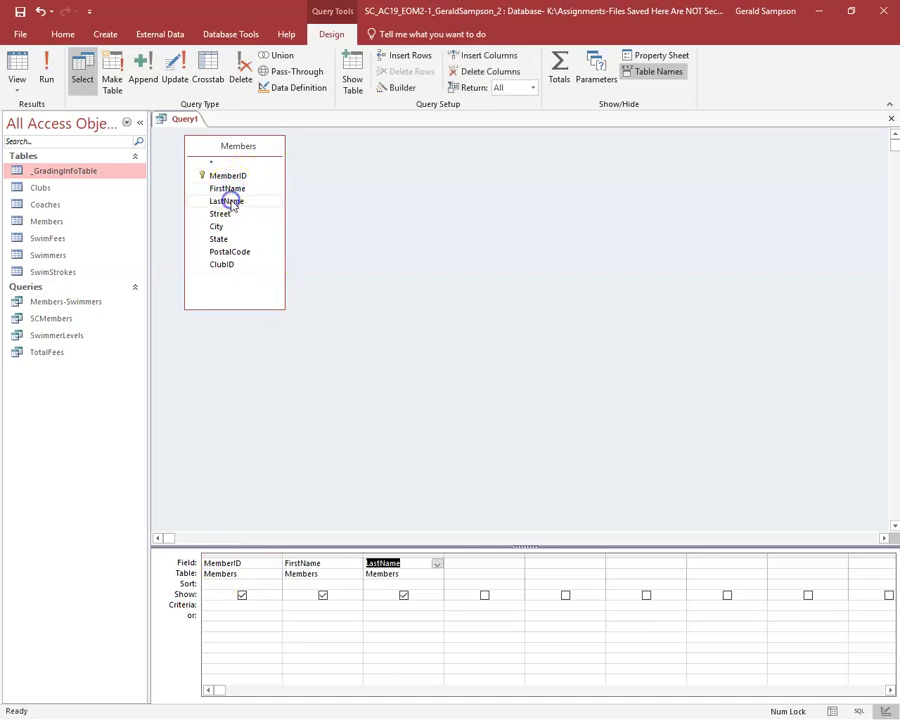
{"action": "left_click", "coordinate": [236, 271]}
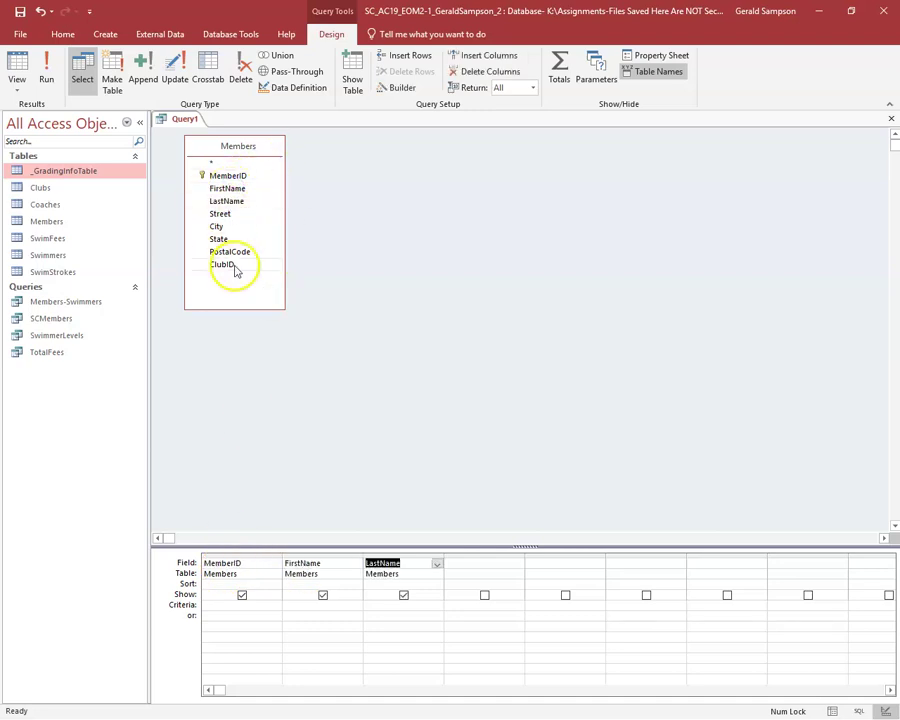
{"action": "double_click", "coordinate": [234, 265]}
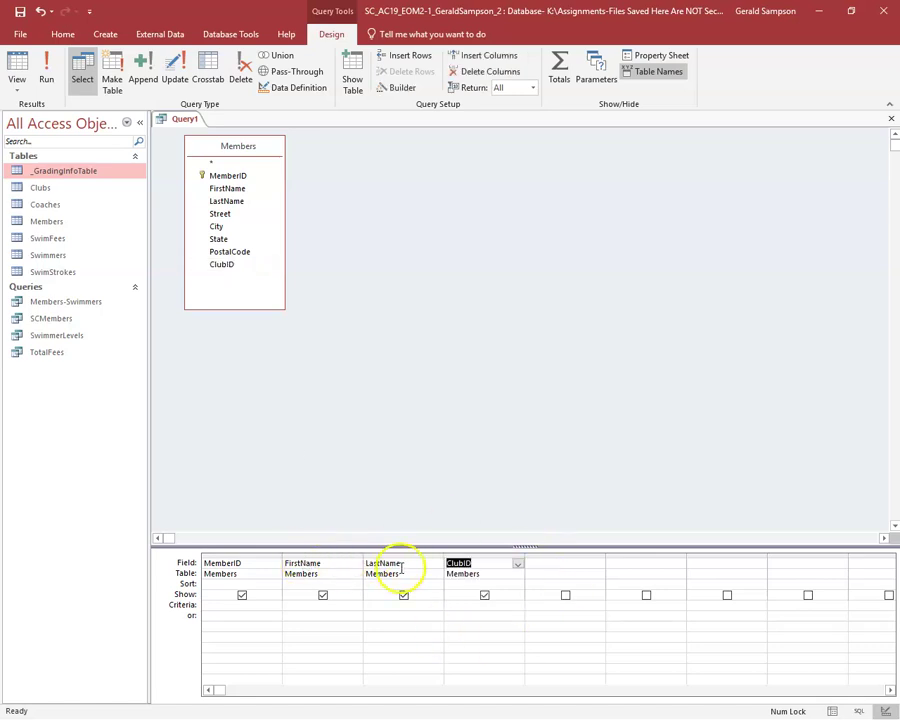
{"action": "left_click", "coordinate": [400, 555]}
{"action": "left_click_drag", "start_coordinate": [398, 548], "coordinate": [472, 553]}
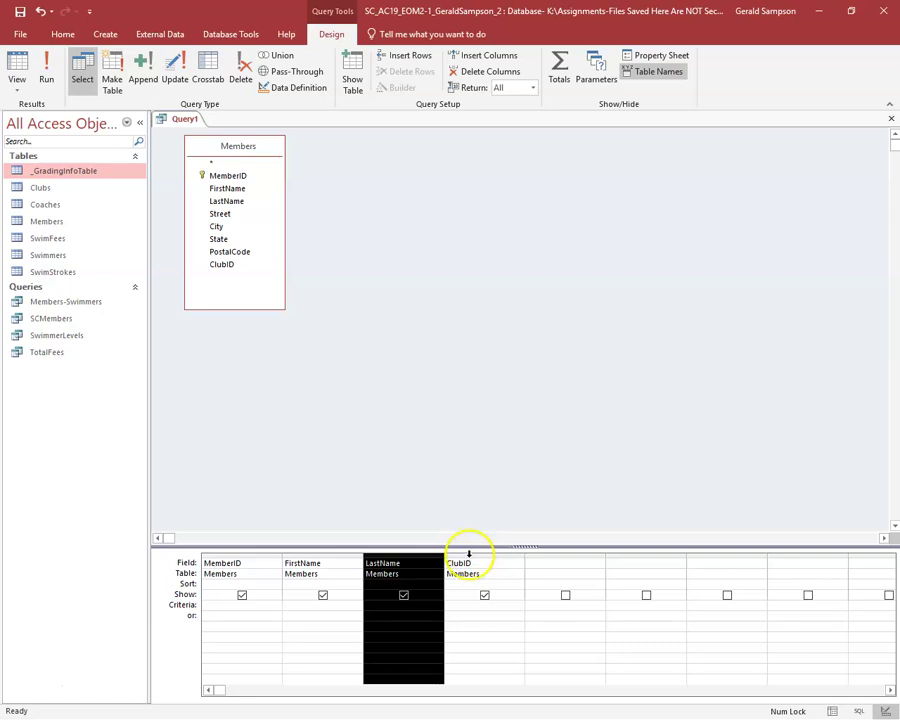
{"action": "left_click", "coordinate": [302, 563]}
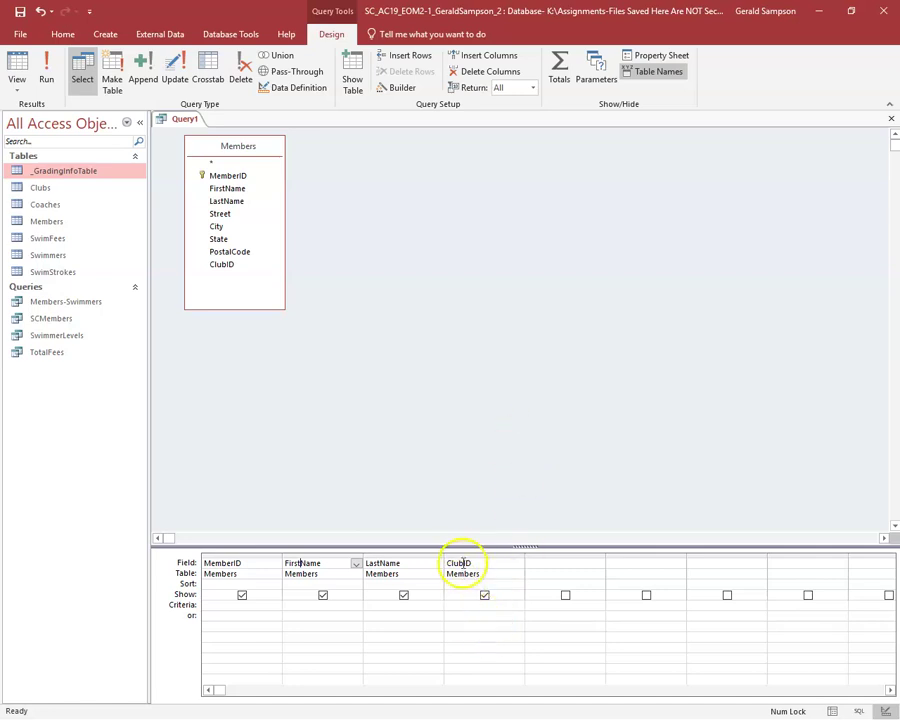
Run the Members query to display its records
{"action": "left_click", "coordinate": [46, 70]}
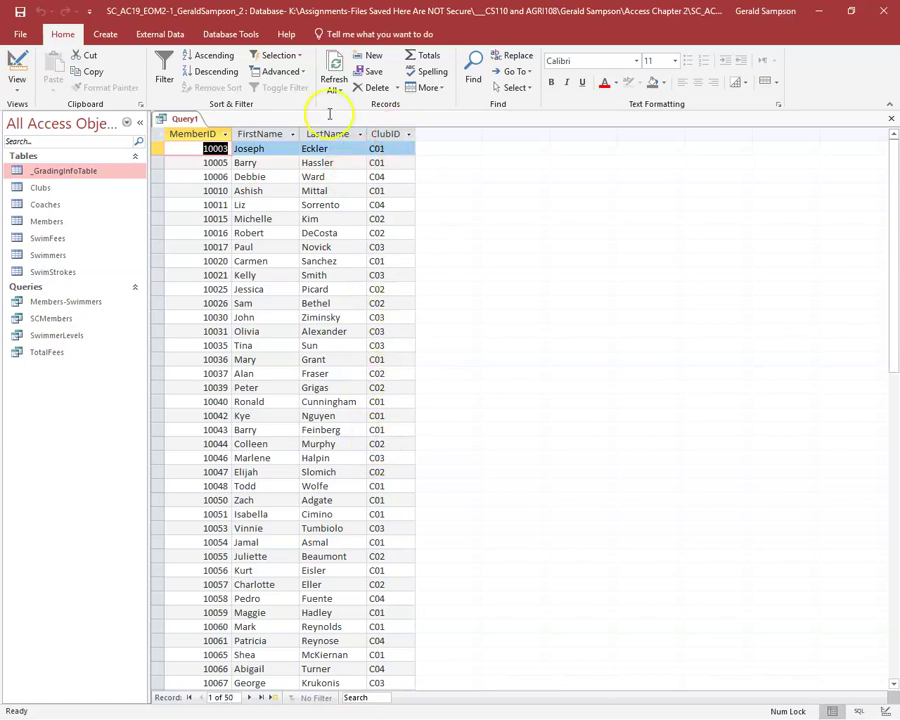
Restrict the query to members whose ClubID is C02 in Design View and run it
{"action": "left_click", "coordinate": [17, 72]}
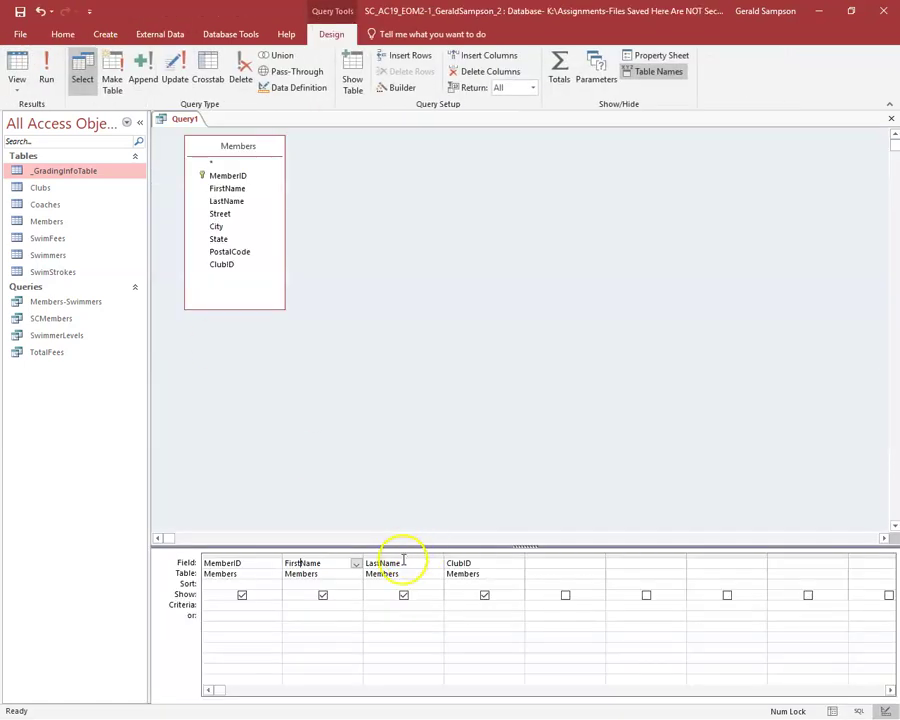
{"action": "left_click", "coordinate": [458, 610]}
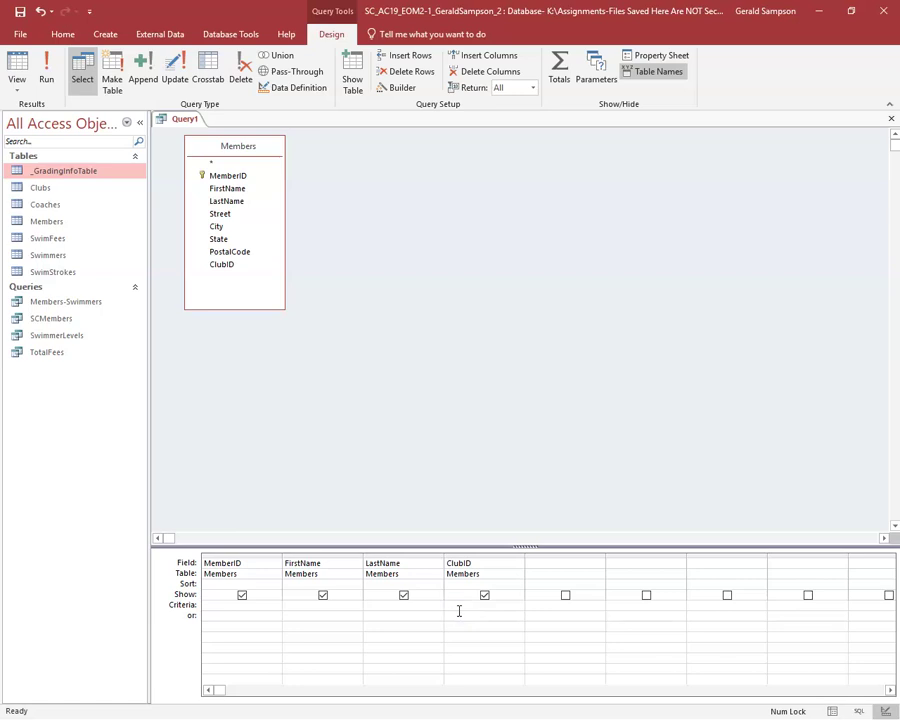
{"action": "type", "text": "c02"}
{"action": "left_click", "coordinate": [46, 72]}
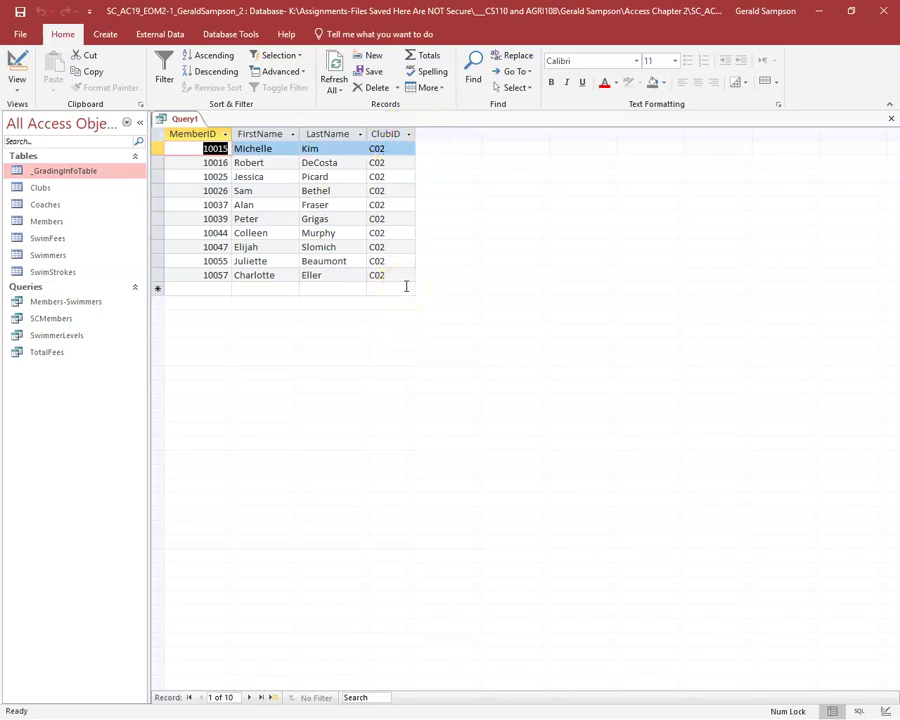
Close the query and save it as C02Members
{"action": "left_click", "coordinate": [891, 119]}
{"action": "left_click", "coordinate": [392, 404]}
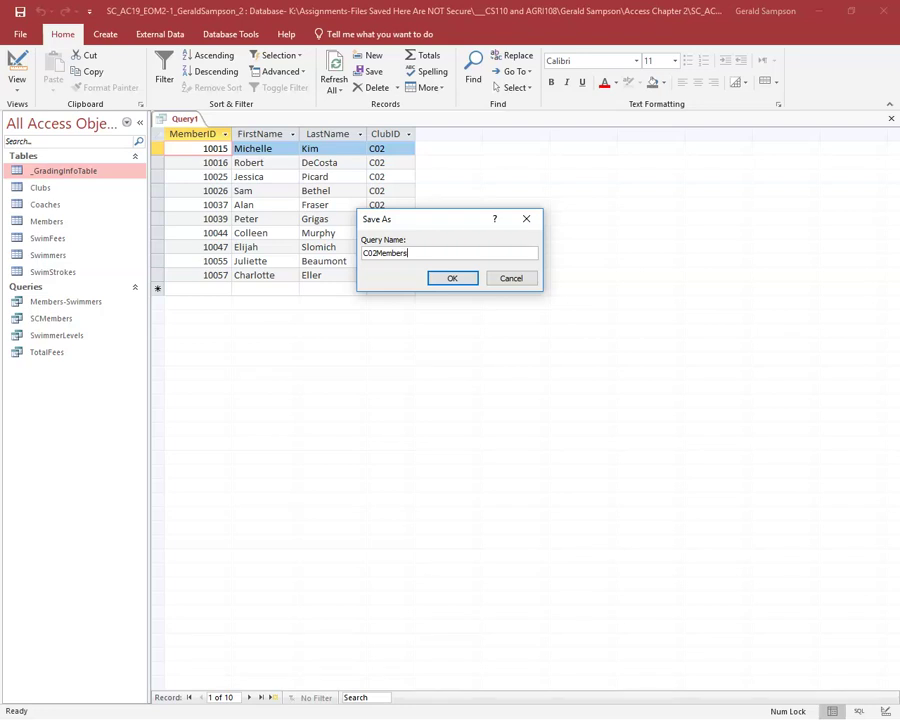
{"action": "left_click", "coordinate": [455, 278]}
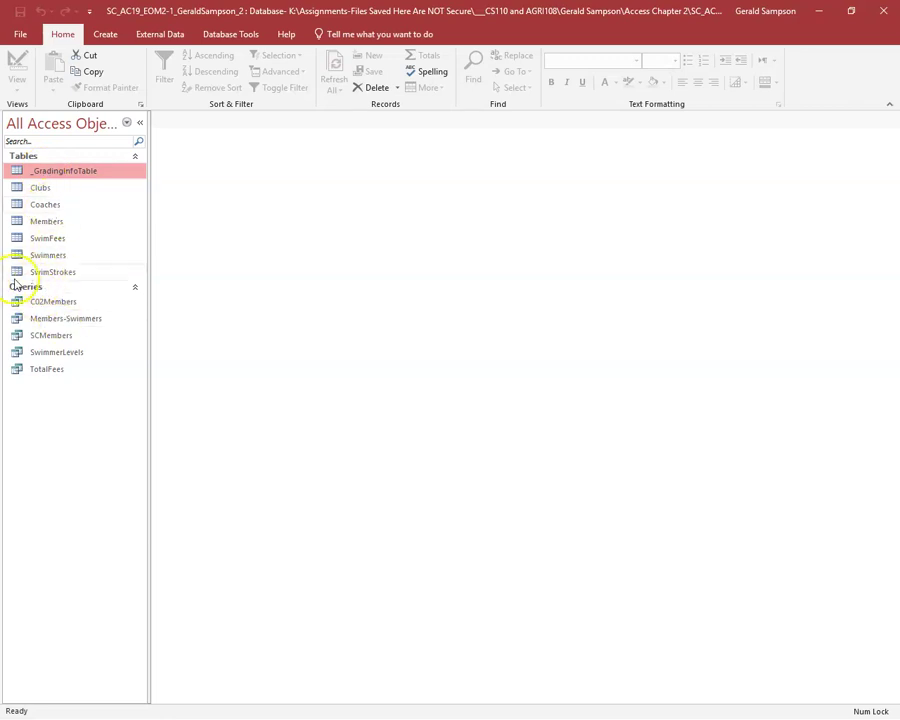
Regroup the database objects by Tables and Related Views, and return to grouping by Object Type
{"action": "left_click", "coordinate": [126, 122]}
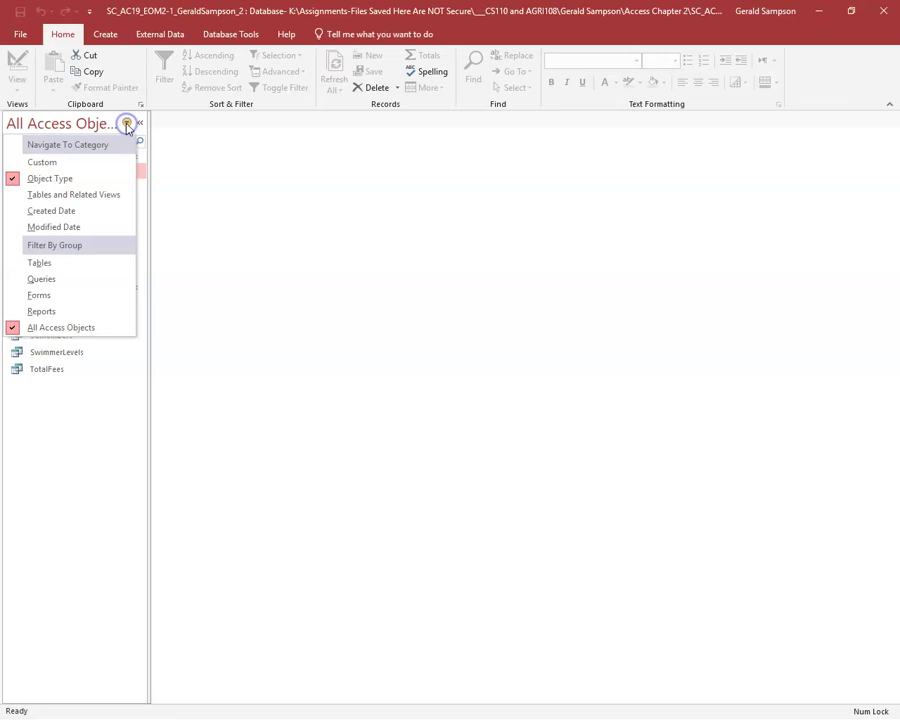
{"action": "left_click", "coordinate": [54, 198]}
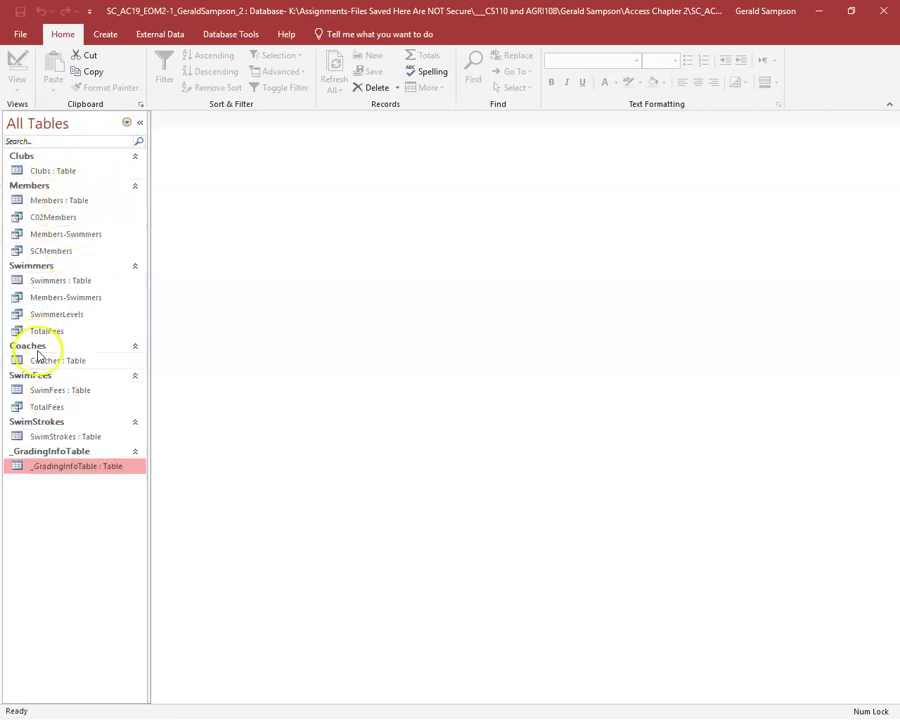
{"action": "left_click", "coordinate": [126, 122]}
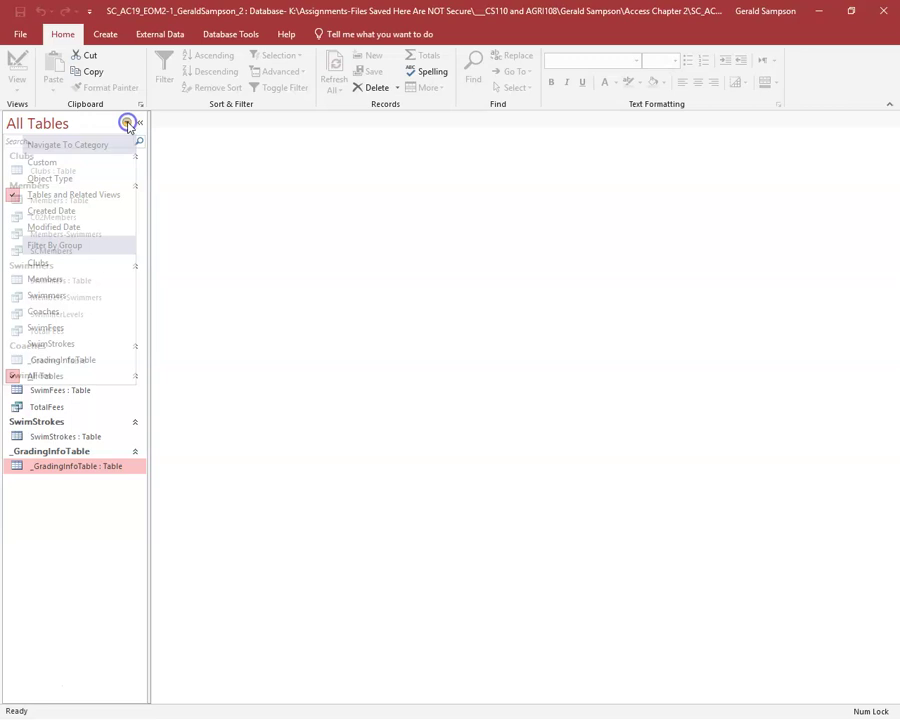
{"action": "left_click", "coordinate": [52, 178]}
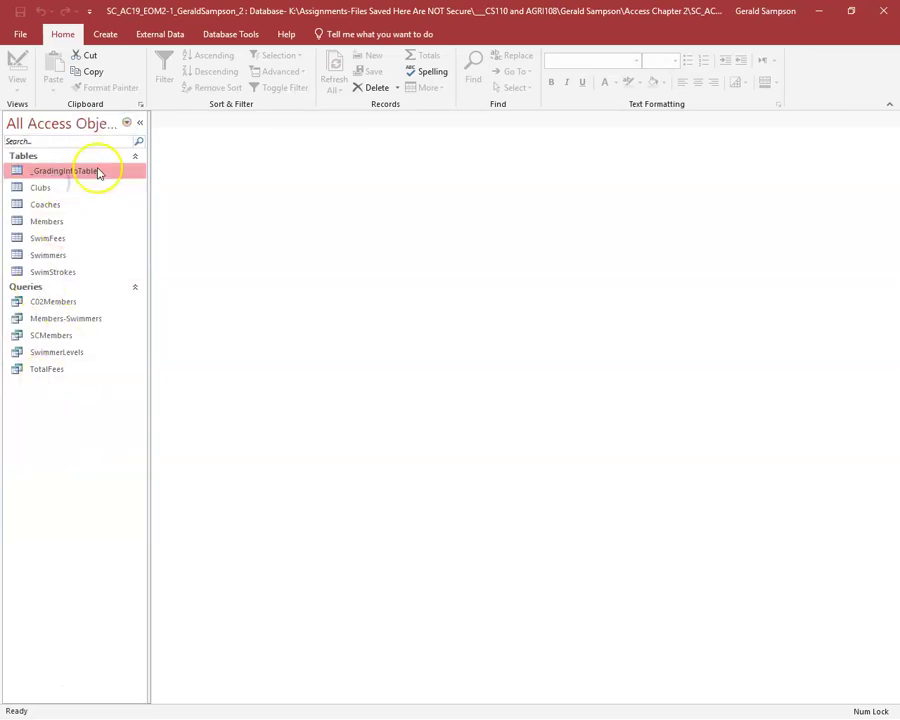
Open the TotalFees query in Design View and open the Zoom box for the first empty field after AnnualFee
{"action": "double_click", "coordinate": [63, 368]}
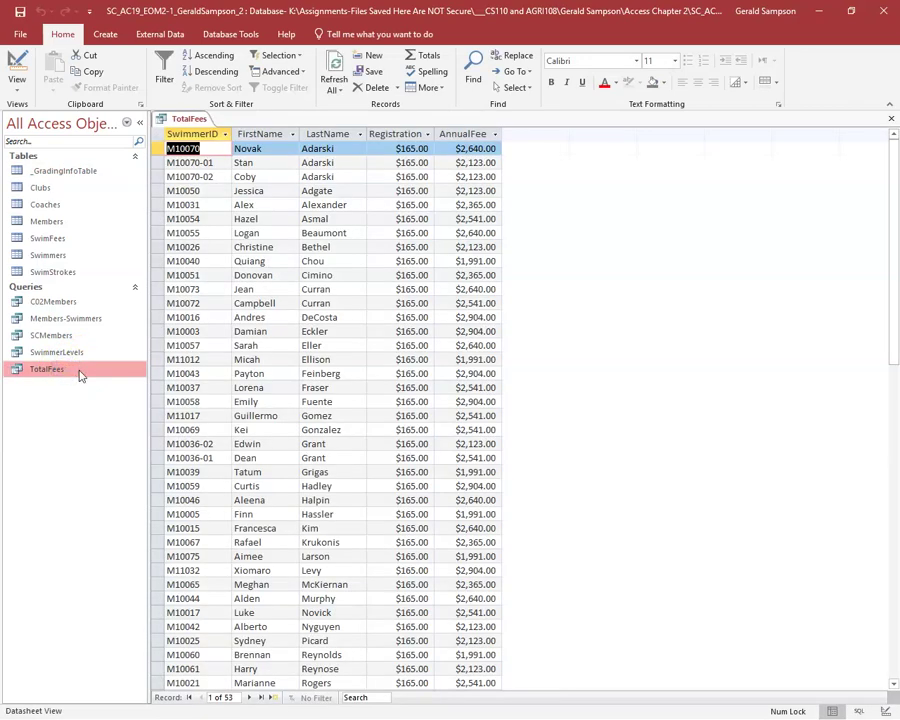
{"action": "left_click", "coordinate": [17, 62]}
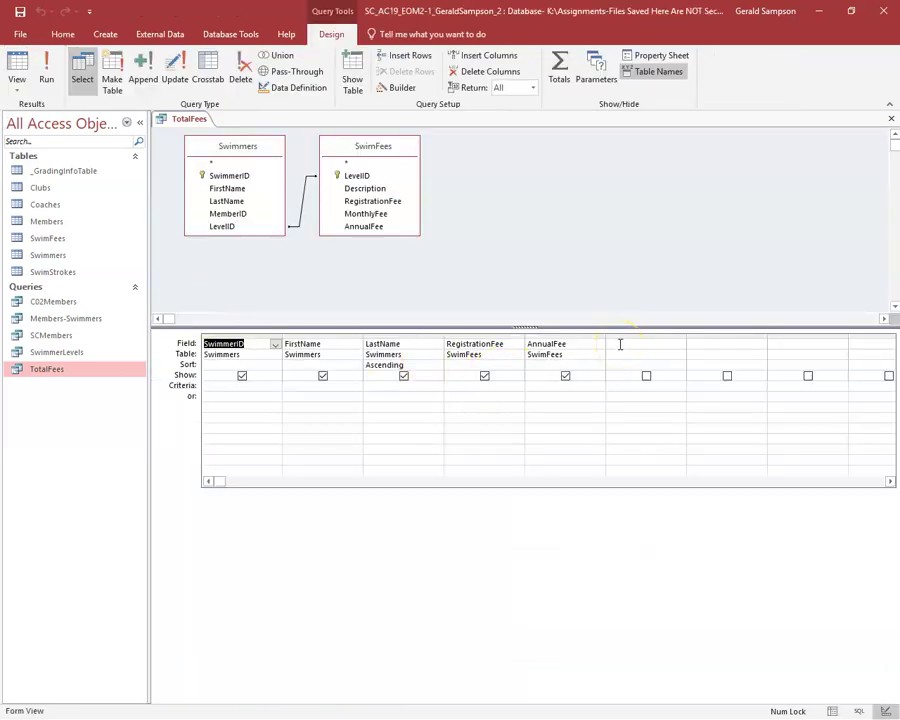
{"action": "right_click", "coordinate": [620, 344]}
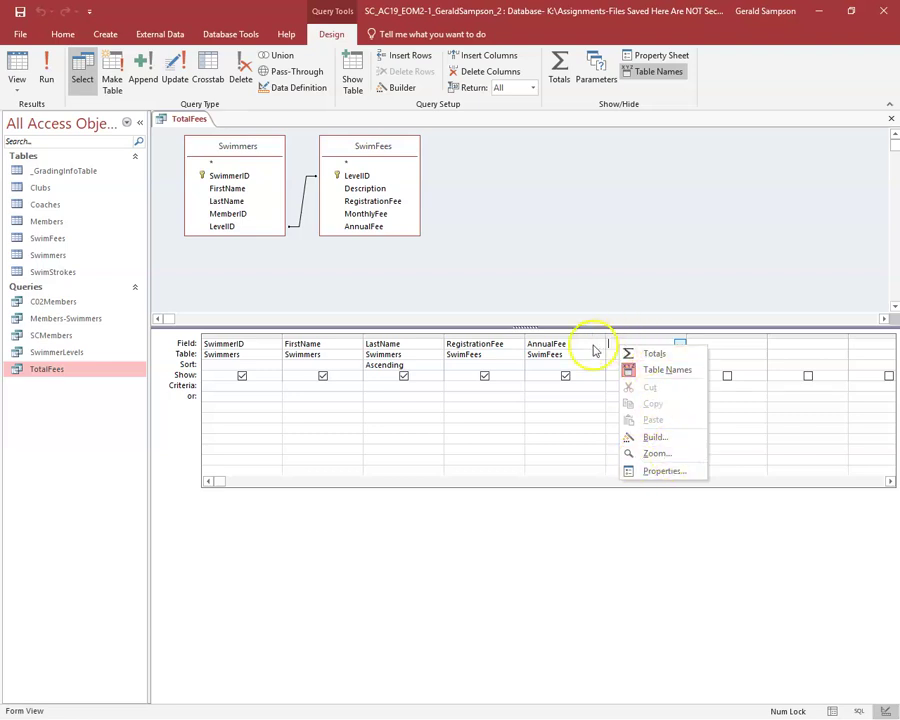
{"action": "left_click", "coordinate": [599, 446]}
{"action": "right_click", "coordinate": [630, 405]}
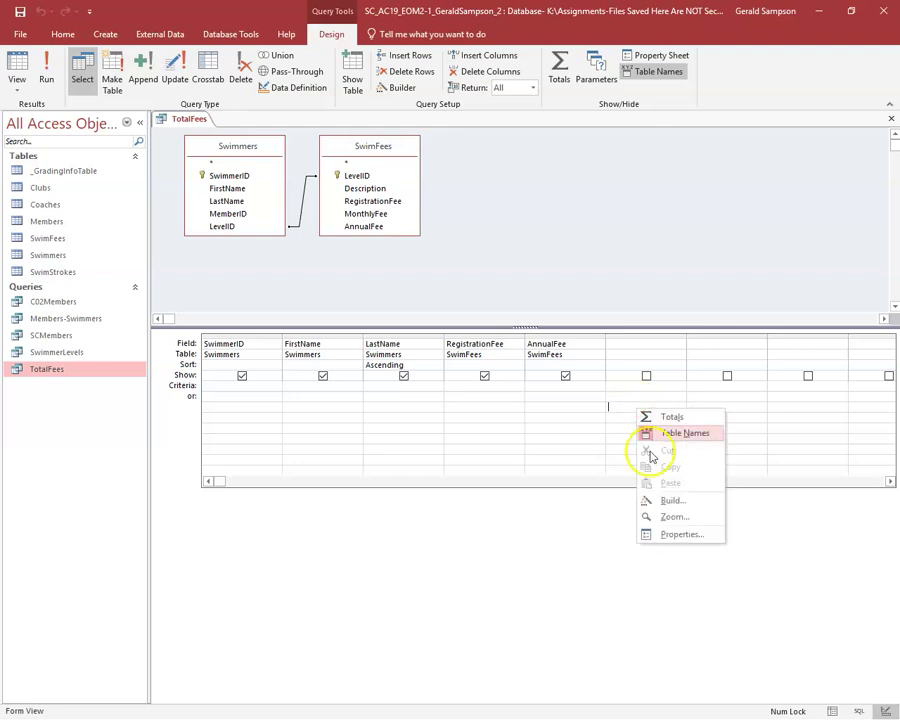
{"action": "left_click", "coordinate": [623, 343]}
{"action": "right_click", "coordinate": [623, 343]}
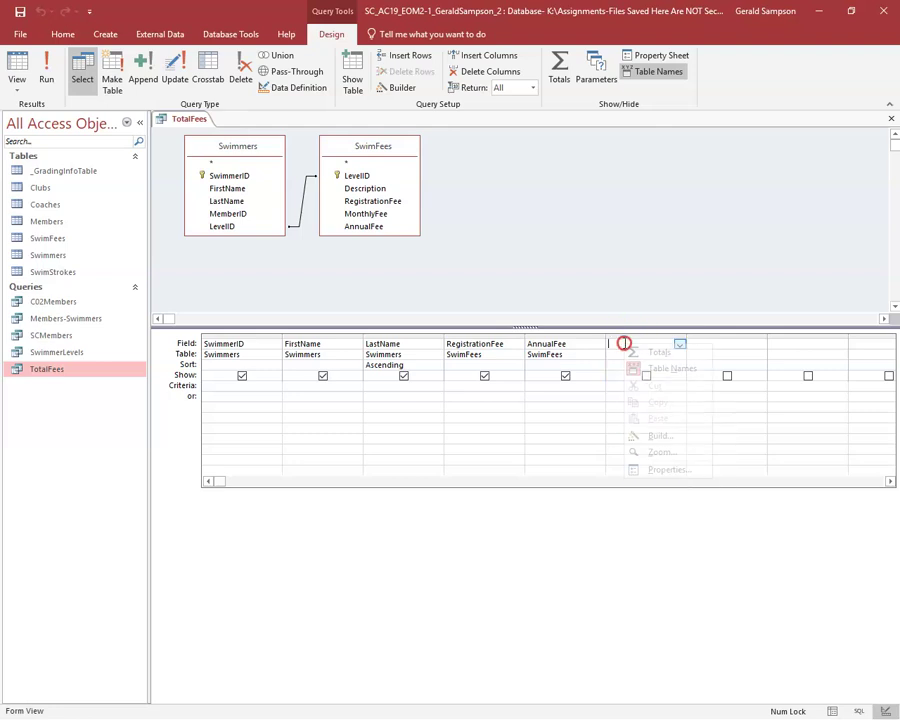
{"action": "left_click", "coordinate": [657, 451]}
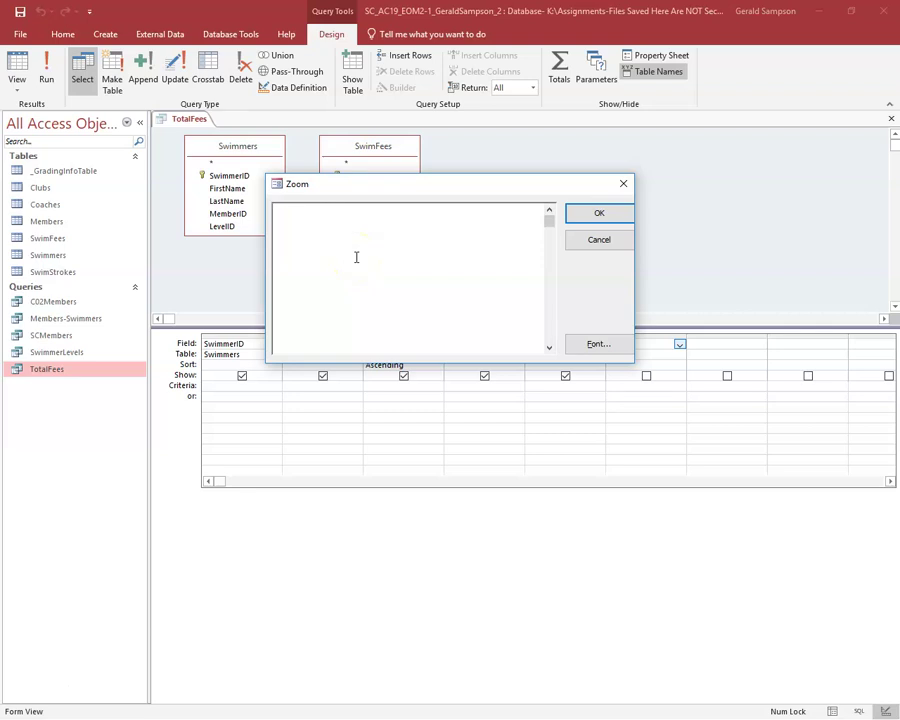
Enter the calculated field TotalFees: [RegistrationFee]+[AnnnualFee] and try to run the query
{"action": "type", "text": "TotalFees: ["}
{"action": "left_click_drag", "start_coordinate": [369, 189], "coordinate": [359, 269]}
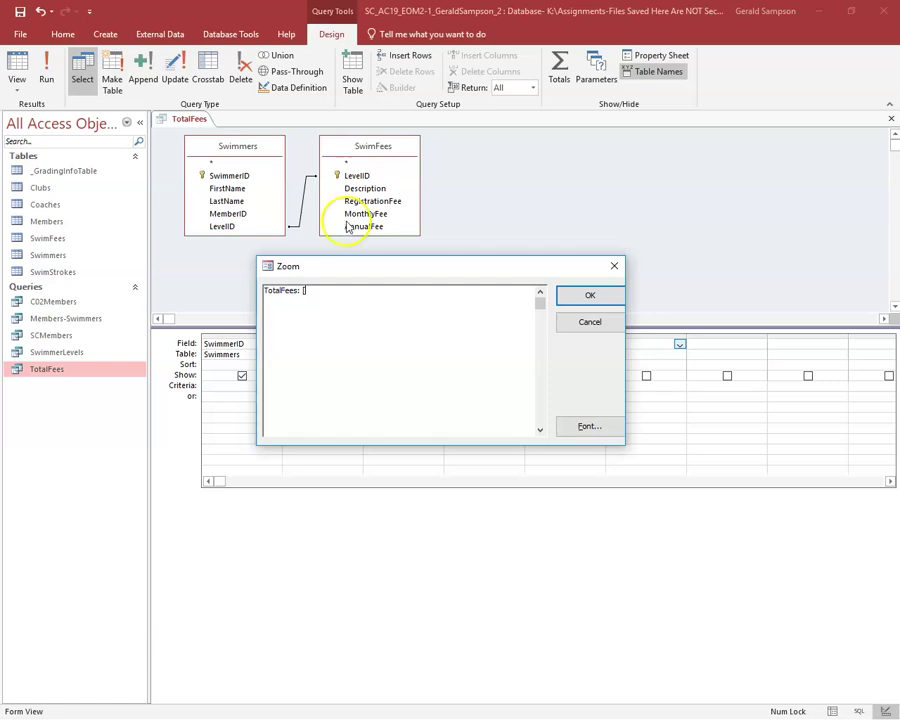
{"action": "left_click", "coordinate": [325, 294]}
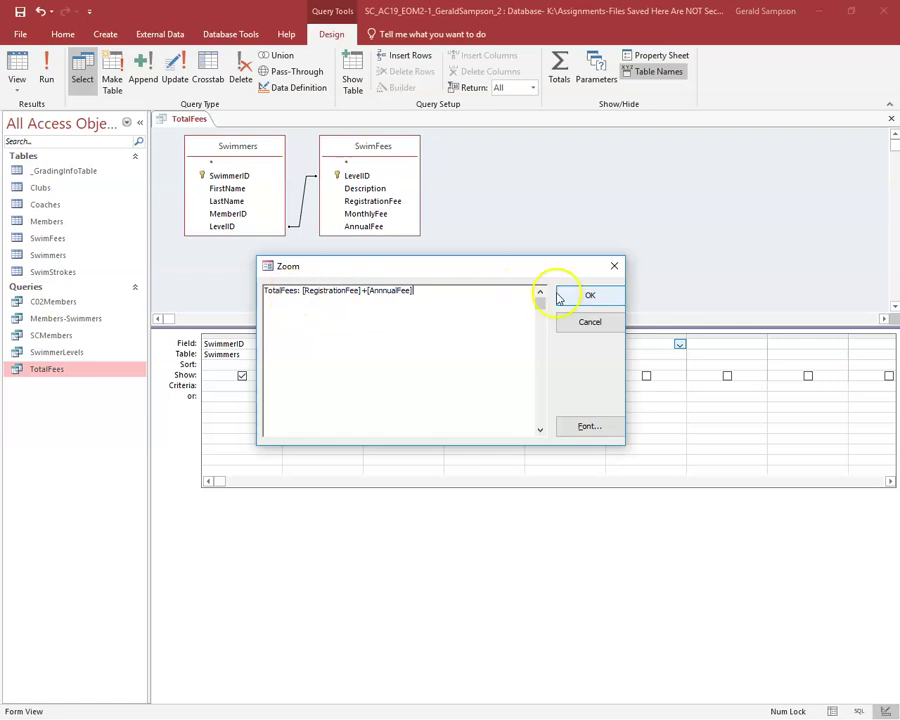
{"action": "left_click", "coordinate": [598, 296]}
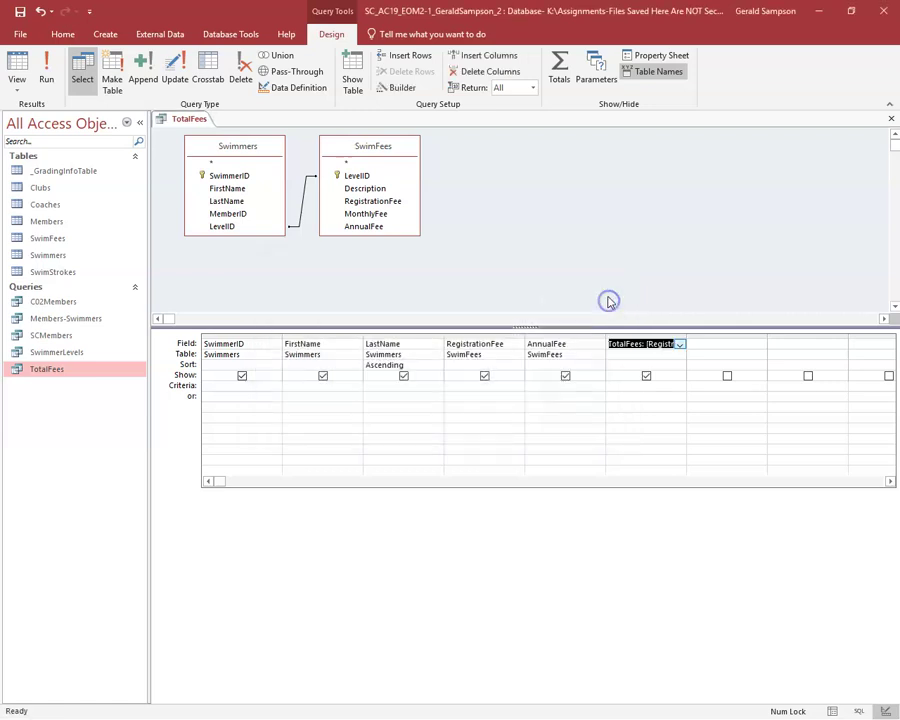
{"action": "left_click", "coordinate": [45, 68]}
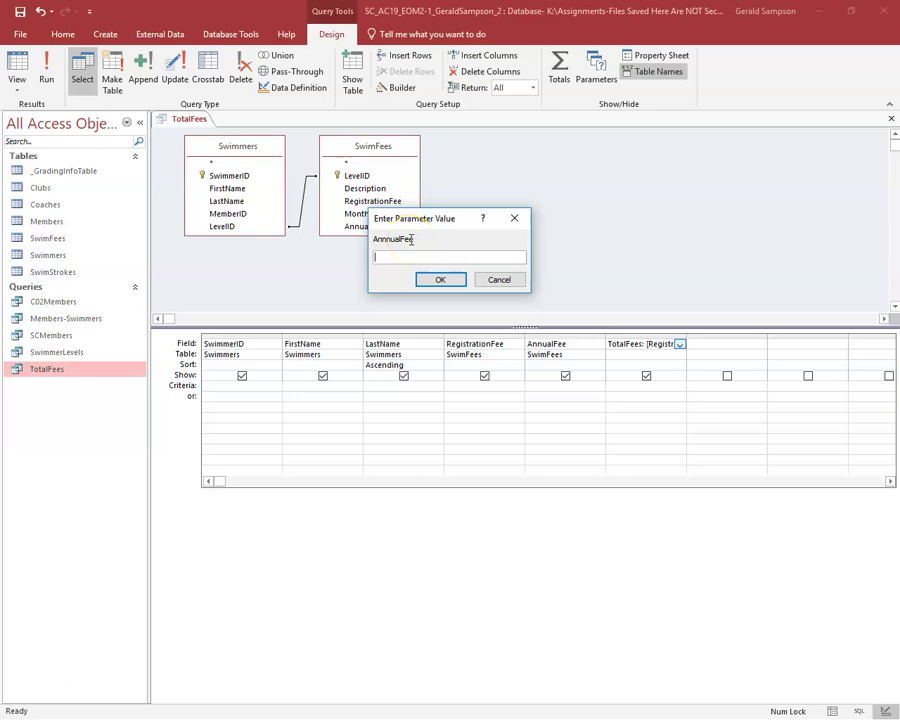
{"action": "left_click", "coordinate": [498, 278]}
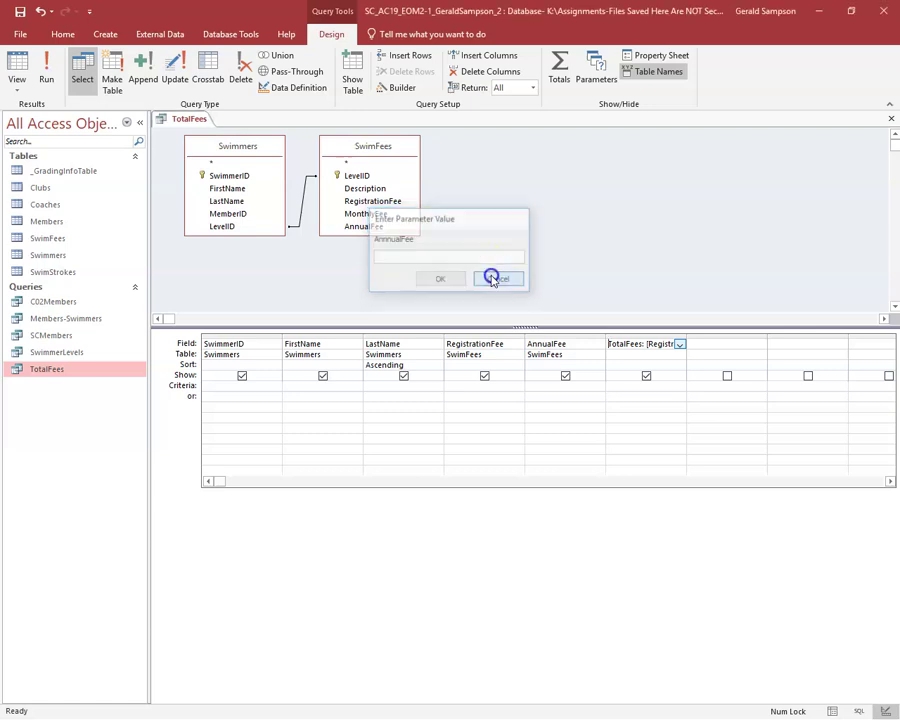
Correct the second field name in the TotalFees expression to [AnnualFee]
{"action": "right_click", "coordinate": [643, 347]}
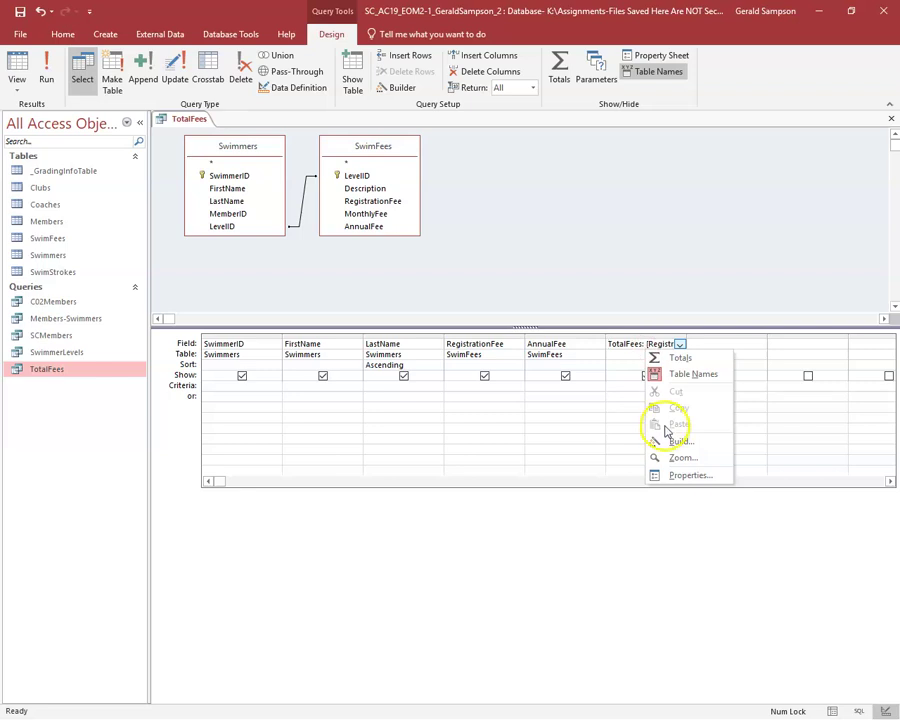
{"action": "left_click", "coordinate": [673, 458]}
{"action": "left_click", "coordinate": [402, 209]}
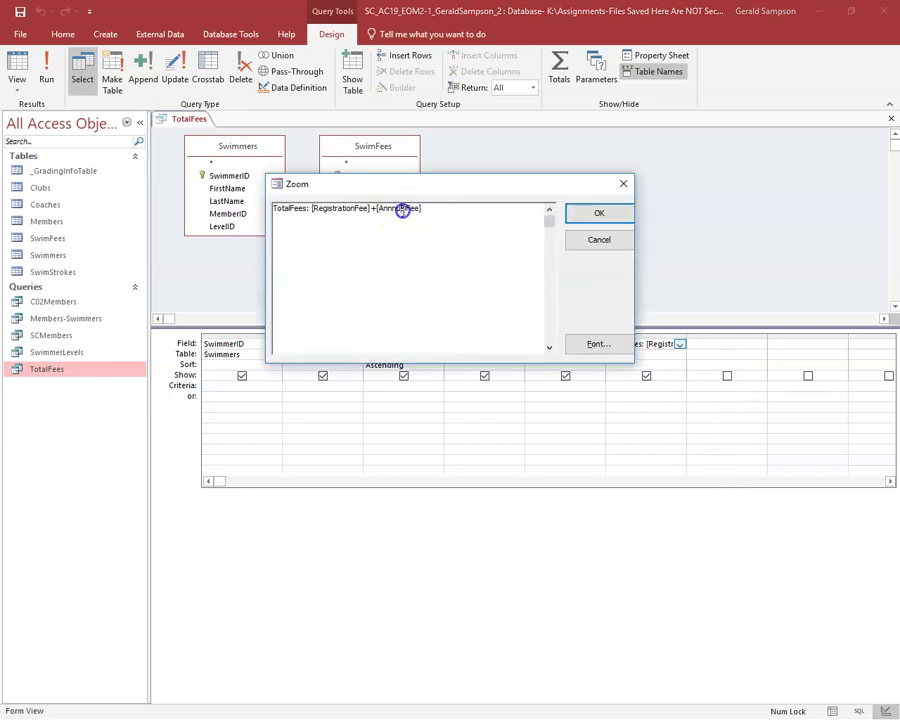
{"action": "key", "text": "BackSpace"}
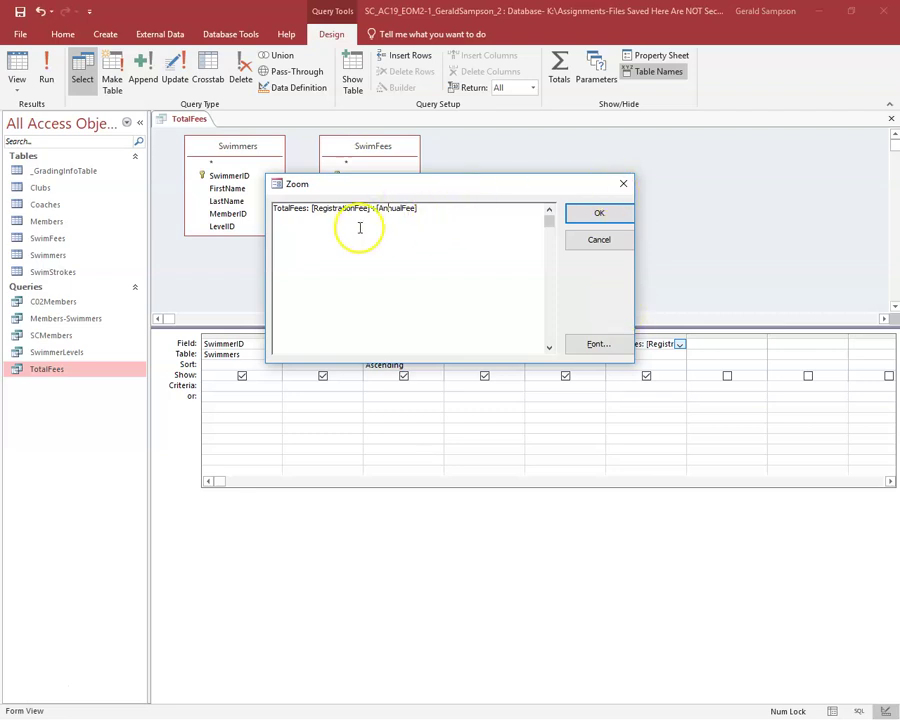
{"action": "left_click", "coordinate": [595, 212]}
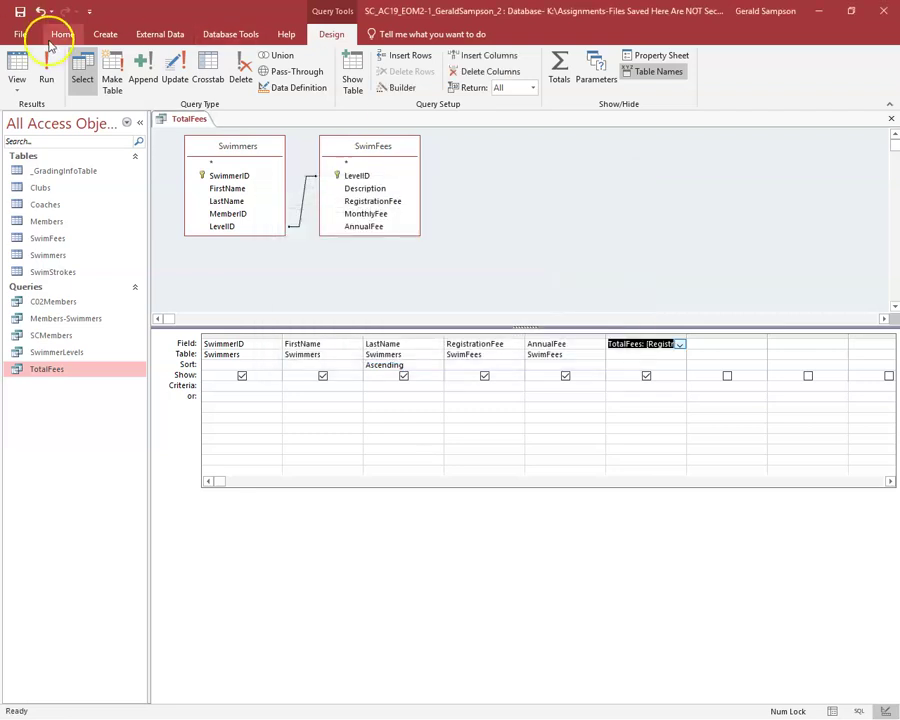
Run the TotalFees query and close it, saving the design changes
{"action": "left_click", "coordinate": [52, 82]}
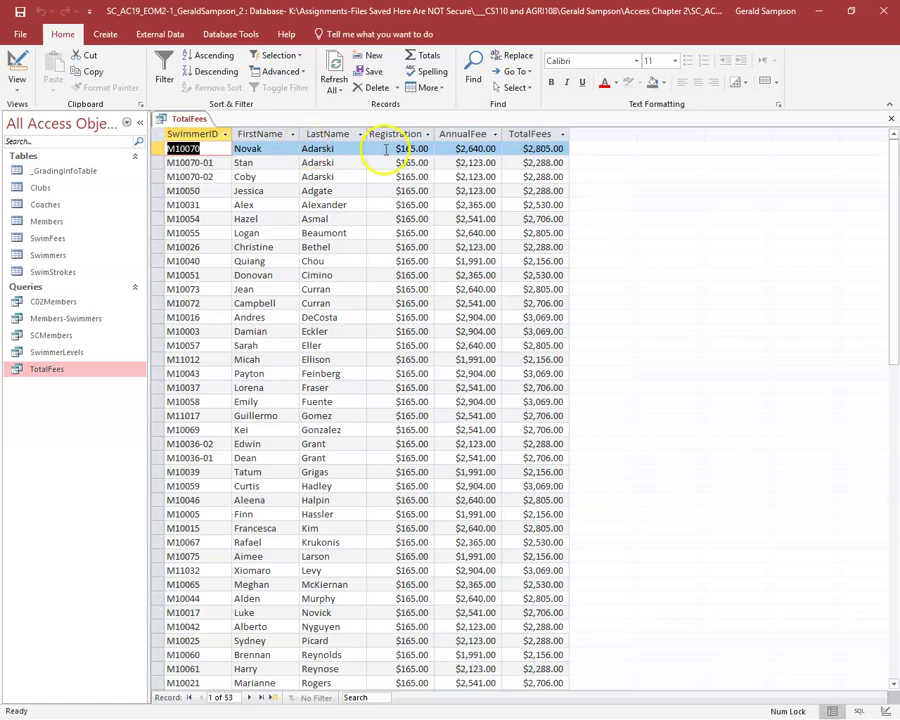
{"action": "left_click", "coordinate": [890, 119]}
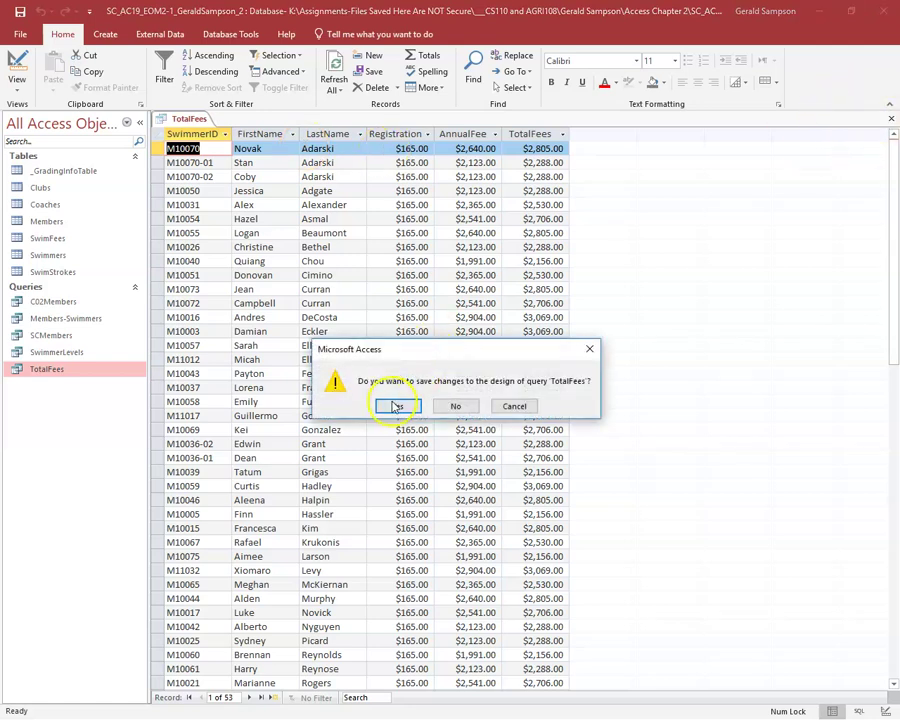
{"action": "left_click", "coordinate": [395, 404]}
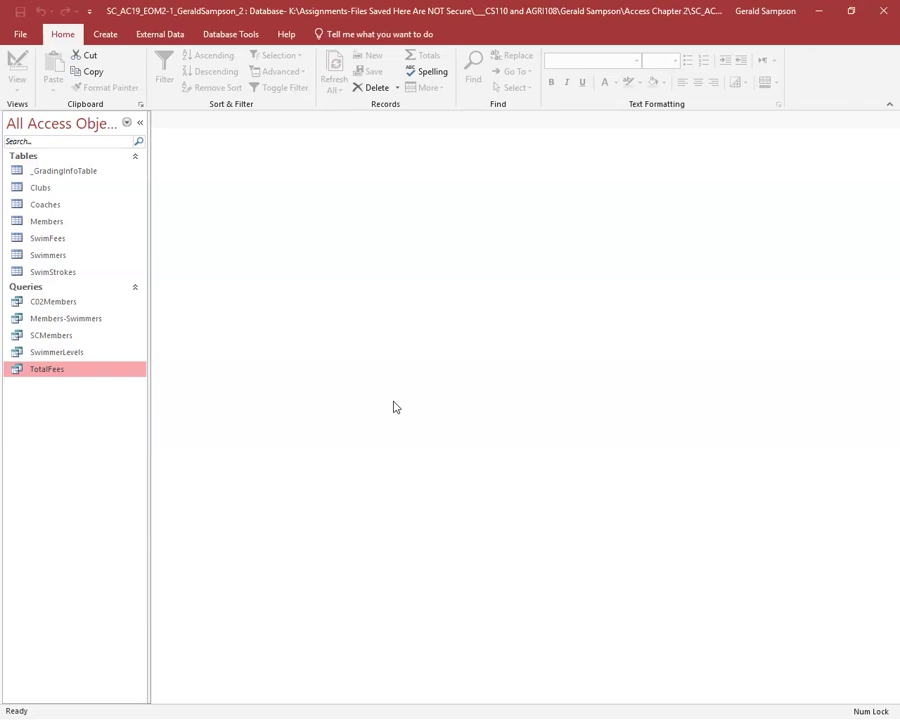
Create a new query in Design View with the Members table and enlarge its field list to show every field
{"action": "left_click", "coordinate": [110, 34]}
{"action": "left_click", "coordinate": [209, 86]}
{"action": "double_click", "coordinate": [370, 229]}
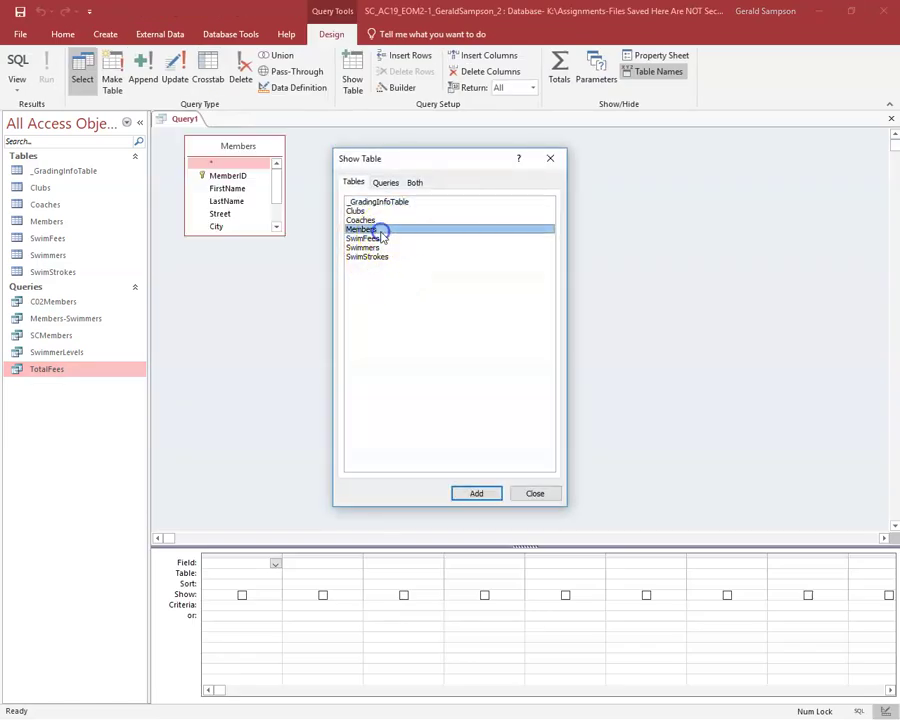
{"action": "left_click", "coordinate": [534, 493]}
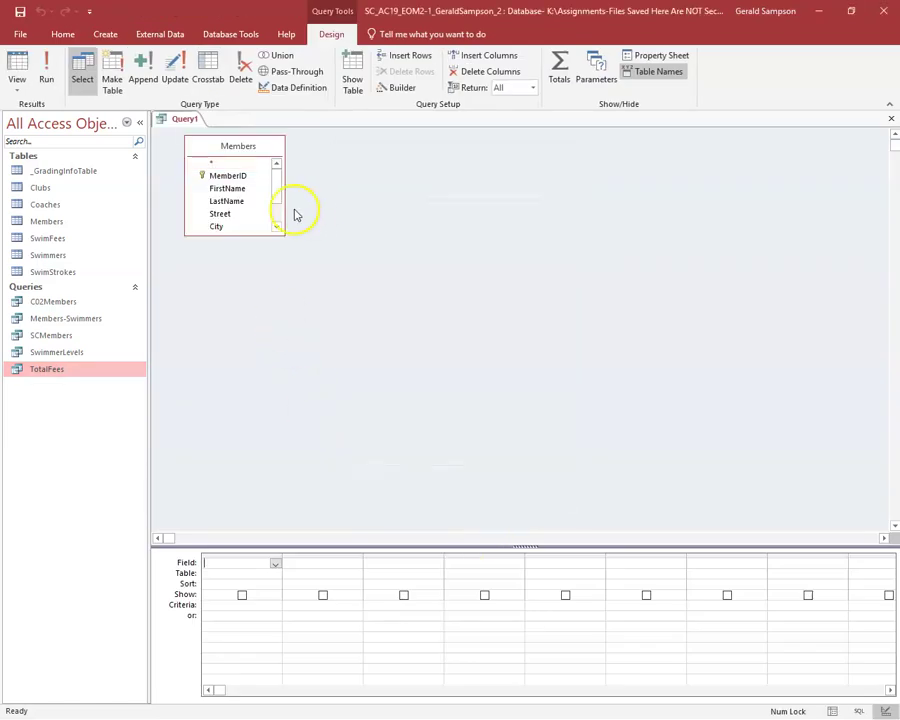
{"action": "left_click_drag", "start_coordinate": [253, 234], "coordinate": [251, 336]}
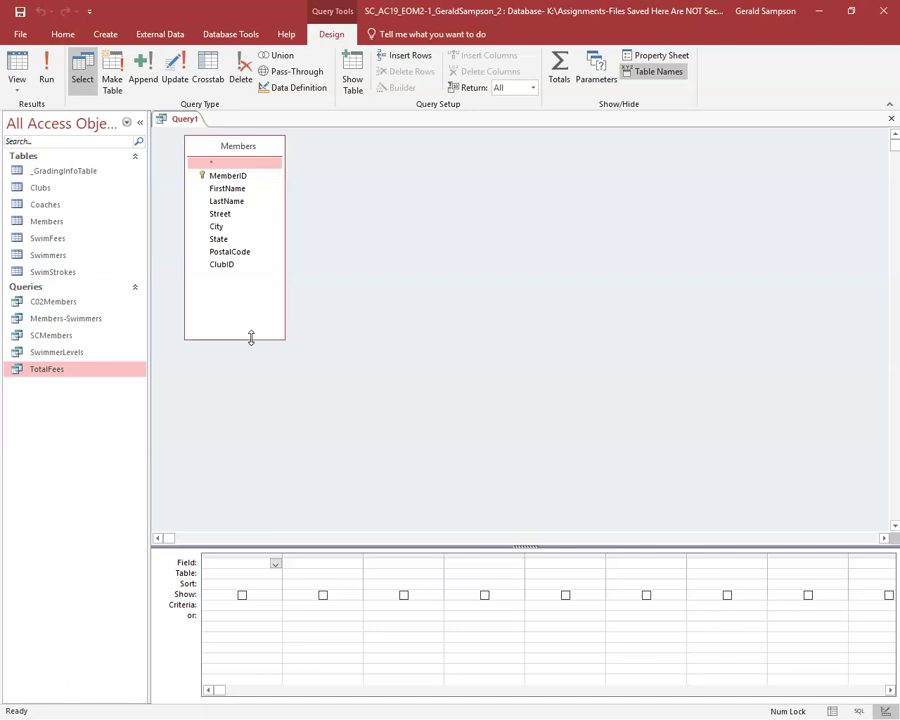
Add MemberID, FirstName, LastName, Street, City, State, PostalCode and ClubID from the Members table to the query design grid
{"action": "double_click", "coordinate": [235, 176]}
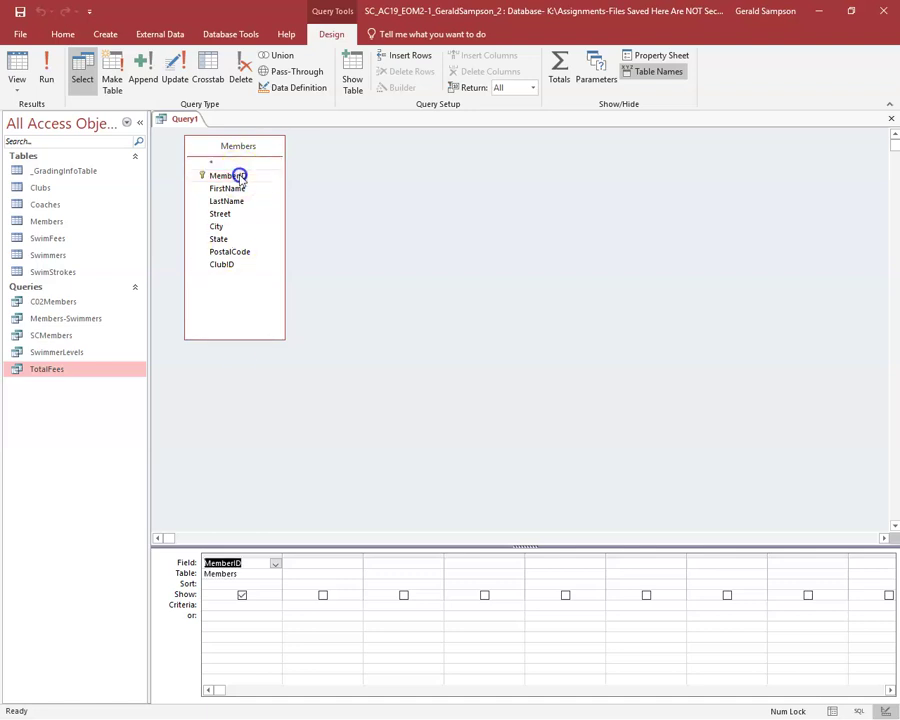
{"action": "double_click", "coordinate": [238, 189]}
{"action": "double_click", "coordinate": [232, 201]}
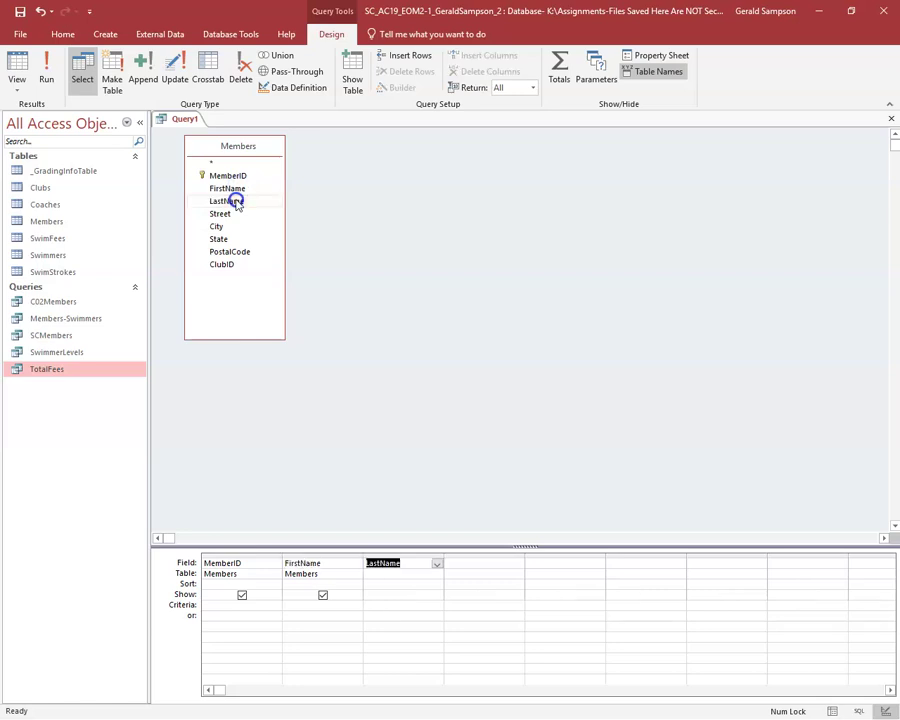
{"action": "double_click", "coordinate": [226, 213]}
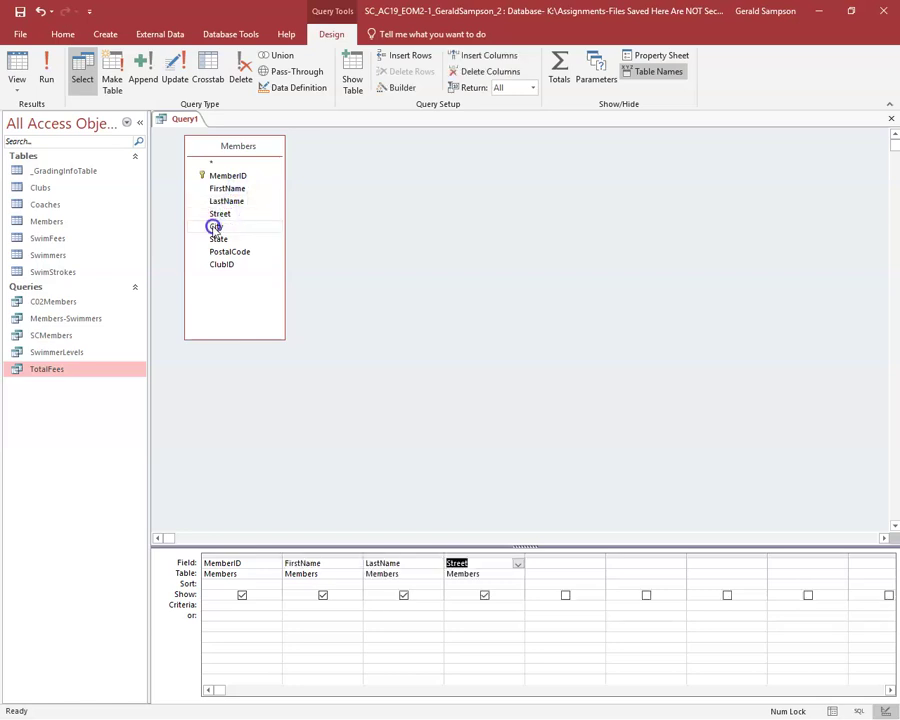
{"action": "double_click", "coordinate": [214, 227]}
{"action": "double_click", "coordinate": [217, 237]}
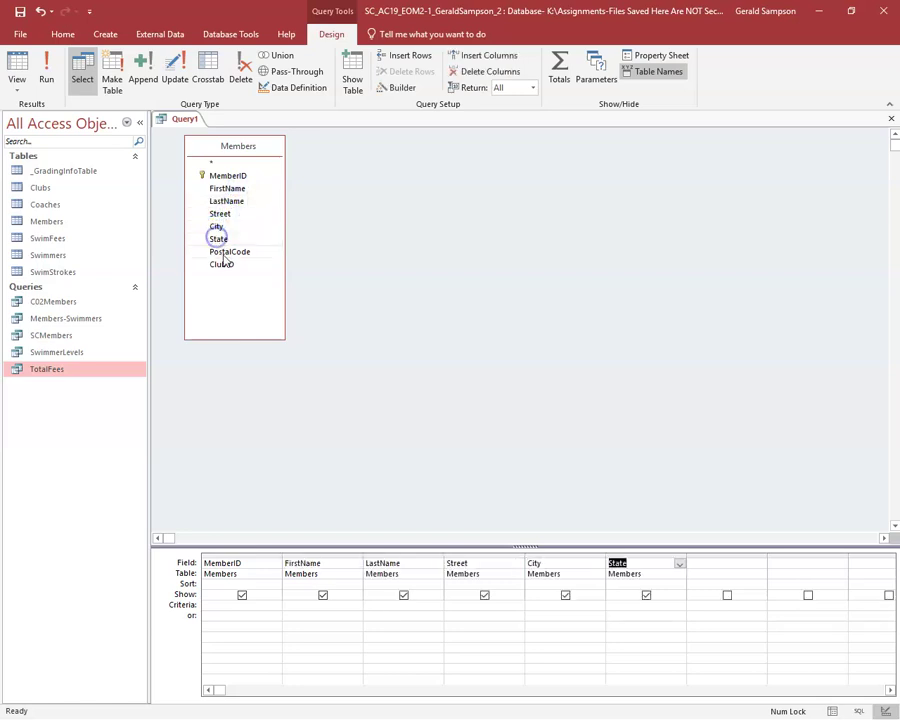
{"action": "double_click", "coordinate": [222, 253]}
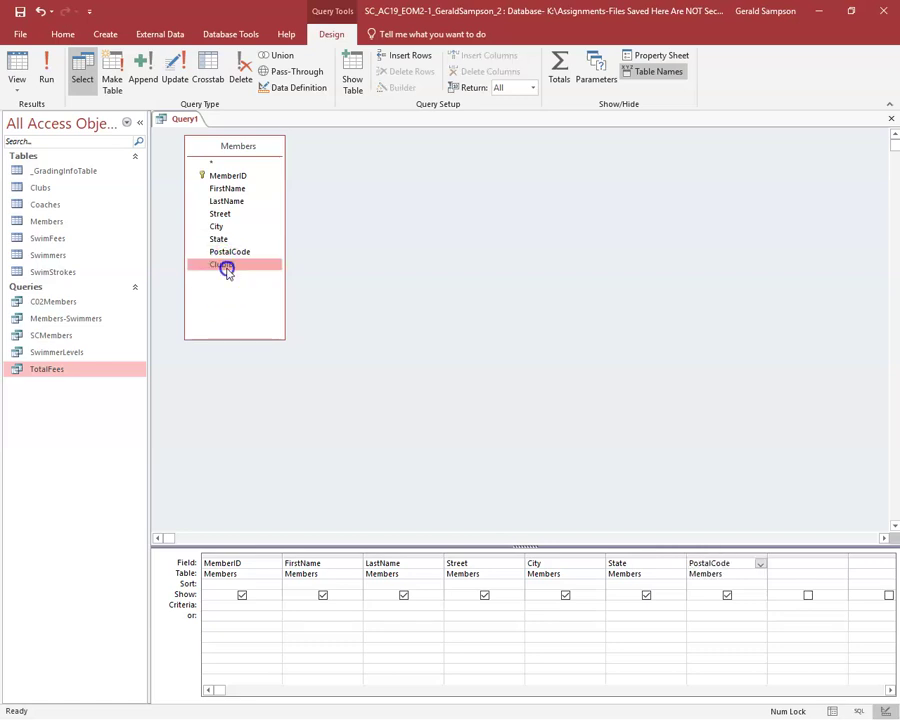
{"action": "double_click", "coordinate": [224, 265]}
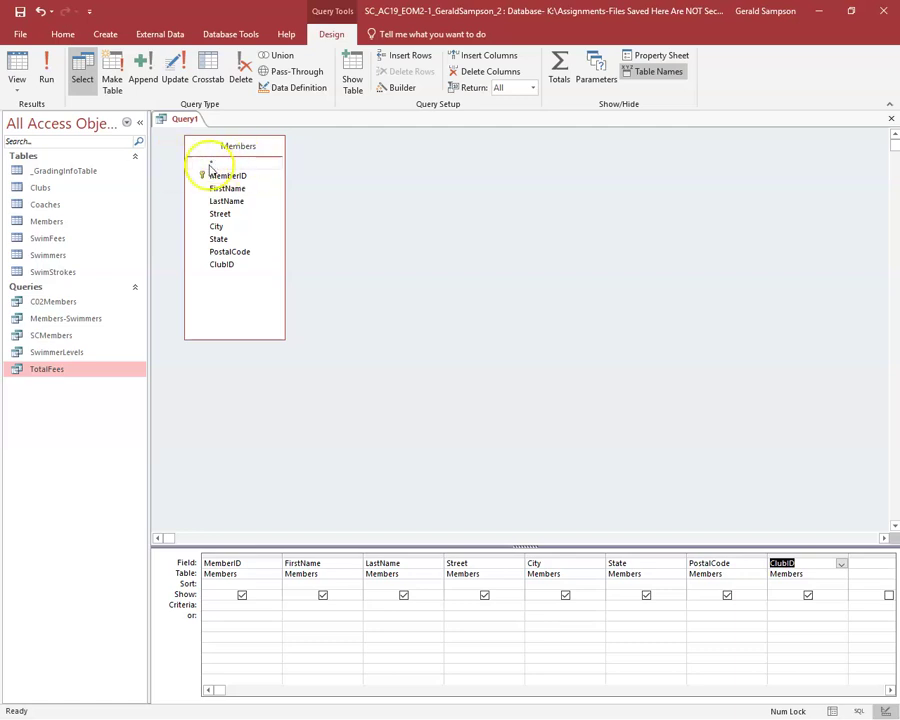
Enter the parameter criterion [Enter desired State] for the State field and run the query with GA
{"action": "left_click", "coordinate": [616, 606]}
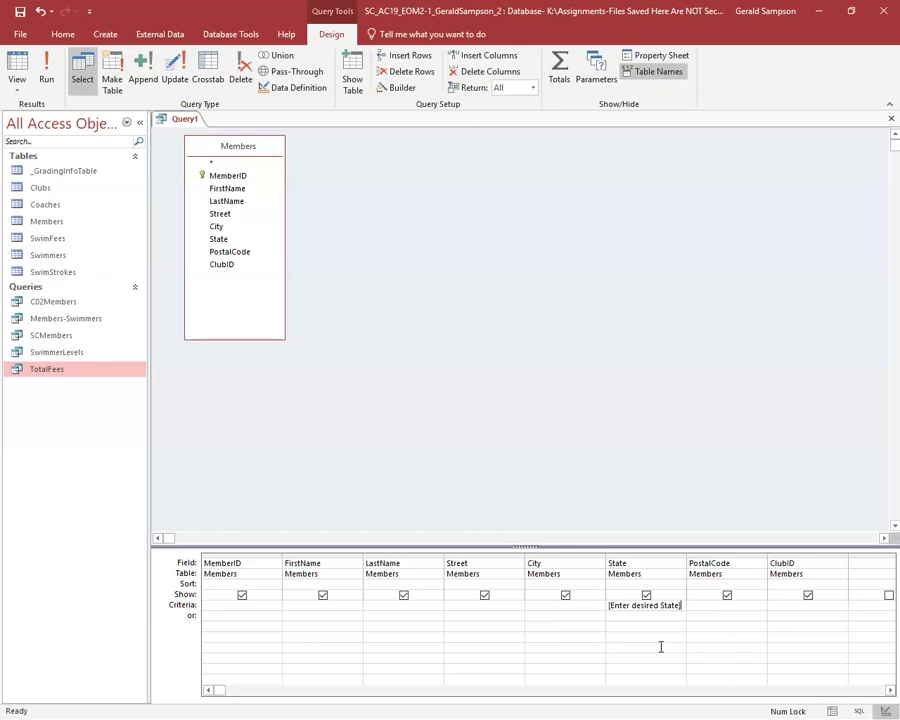
{"action": "left_click", "coordinate": [46, 70]}
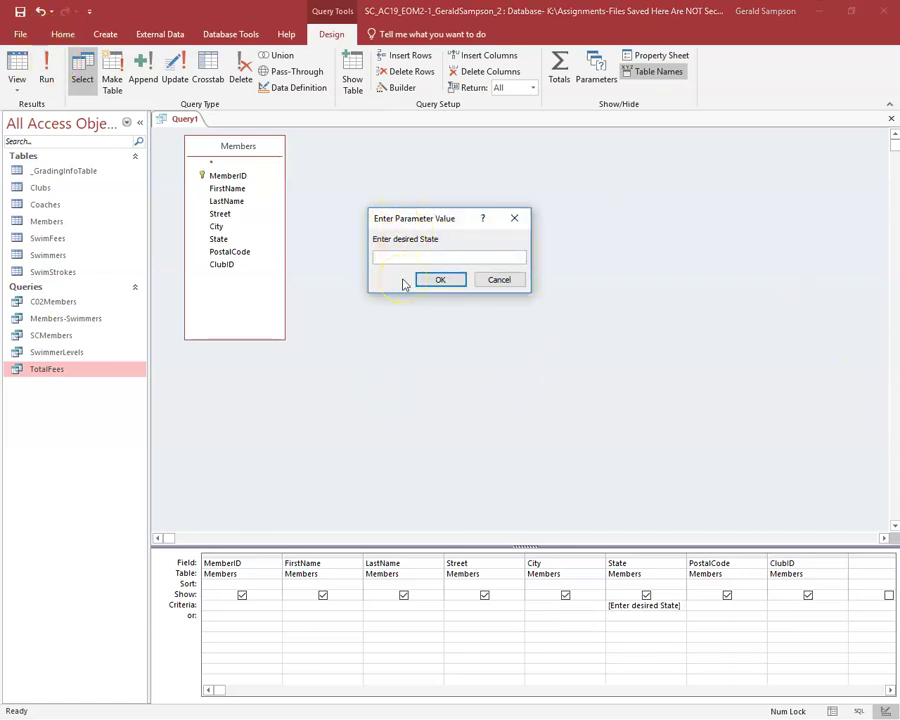
{"action": "type", "text": "GA"}
{"action": "left_click", "coordinate": [440, 279]}
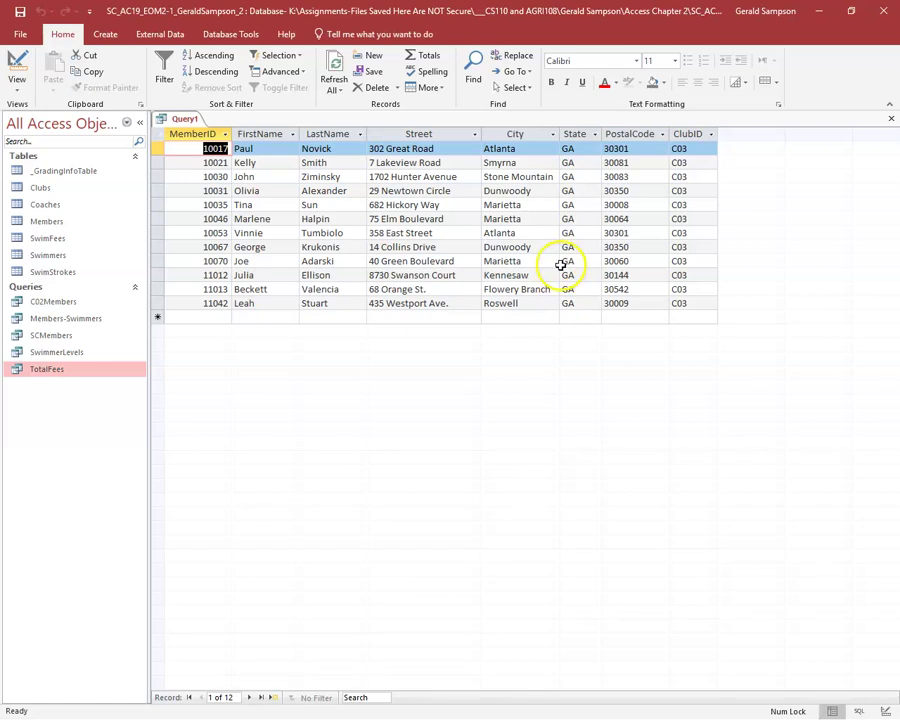
Close the parameter query, saving it as MemberStates
{"action": "left_click", "coordinate": [891, 118]}
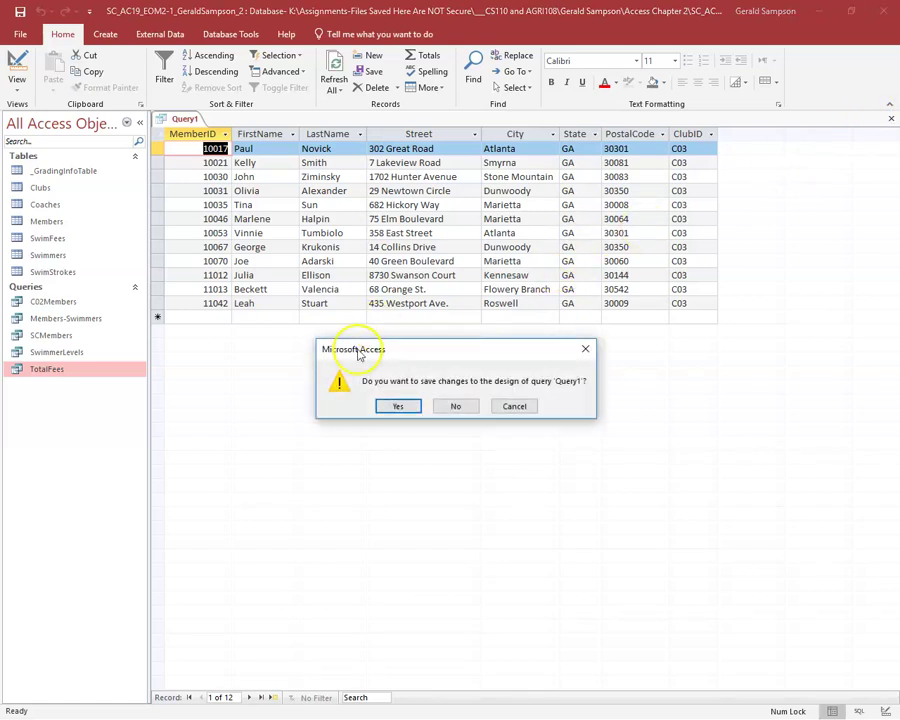
{"action": "left_click", "coordinate": [397, 405]}
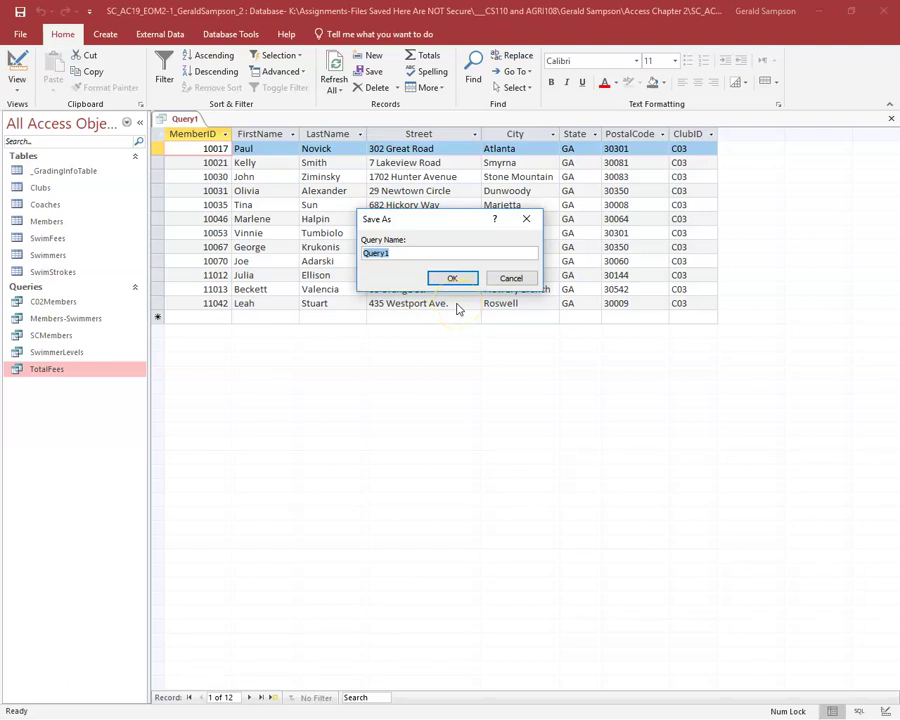
{"action": "type", "text": "MemberStates"}
{"action": "left_click", "coordinate": [449, 277]}
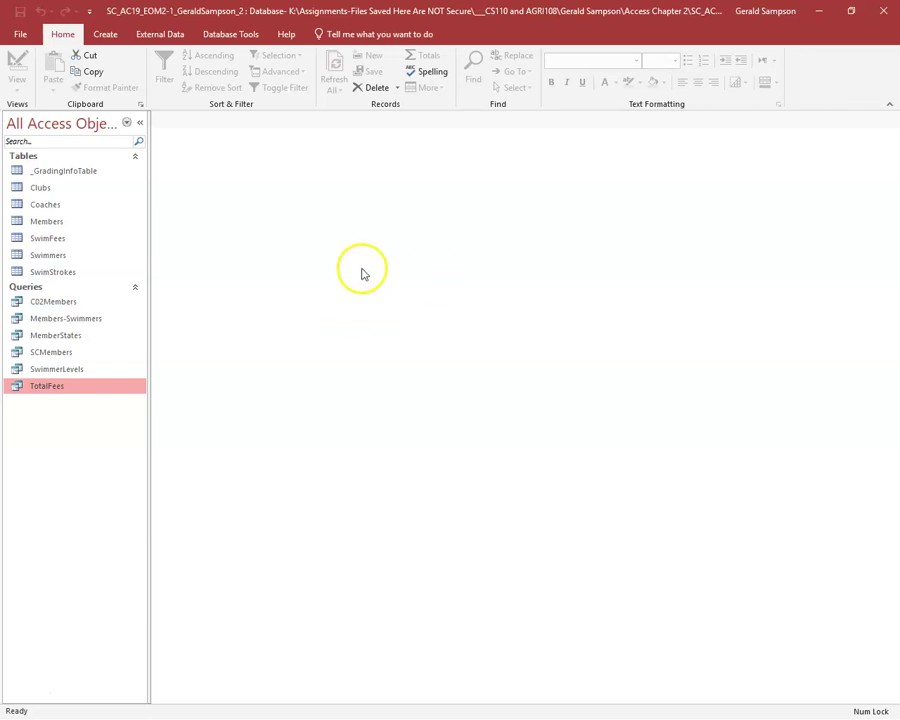
Create a new query in Design View with the Members and Clubs tables and enlarge both field lists to show every field
{"action": "left_click", "coordinate": [108, 35]}
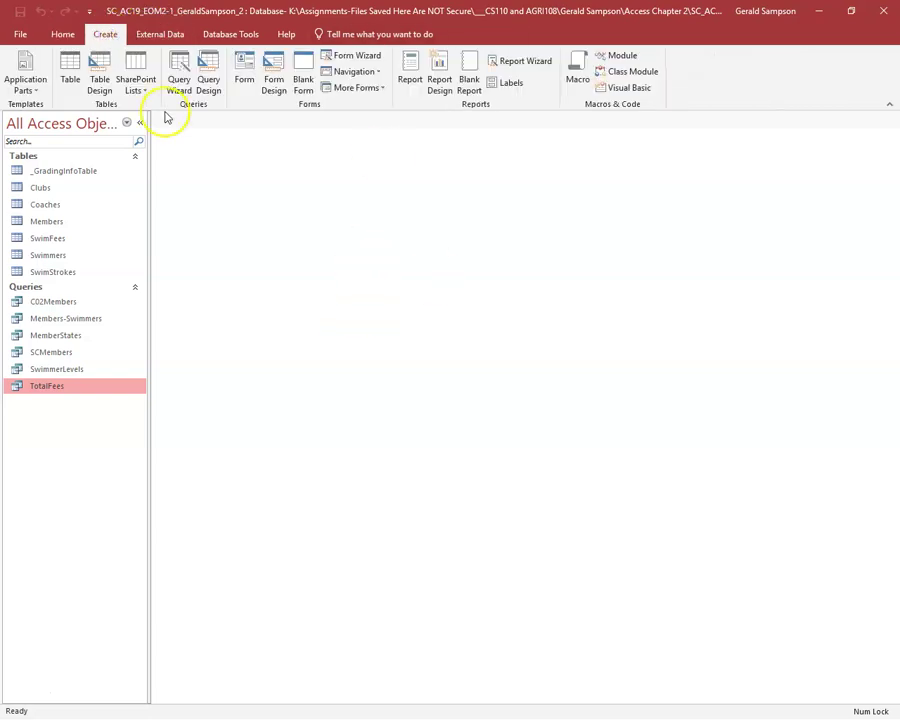
{"action": "left_click", "coordinate": [211, 72]}
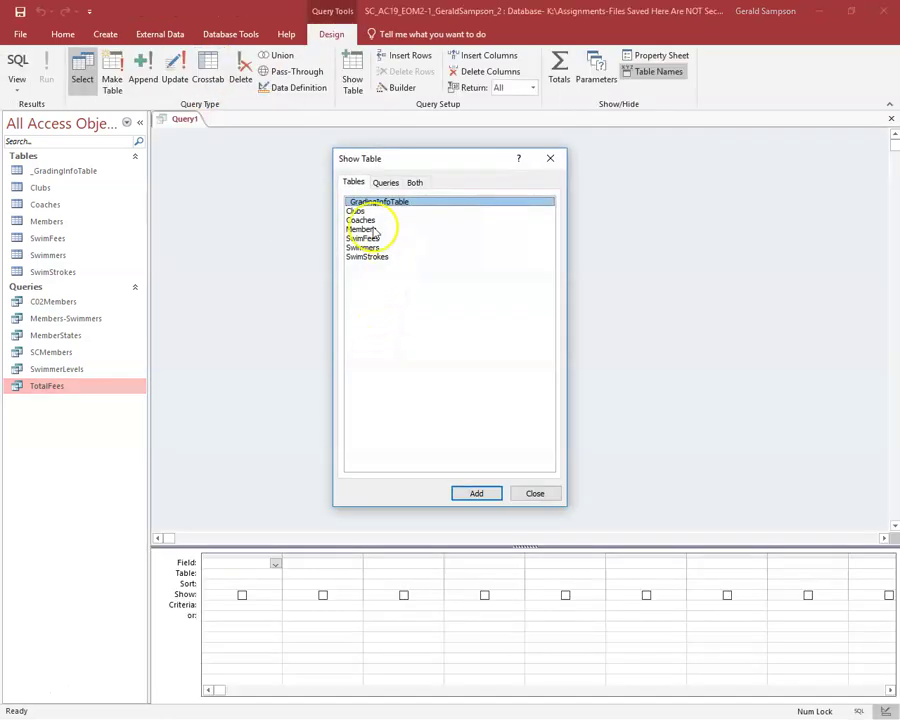
{"action": "double_click", "coordinate": [362, 229]}
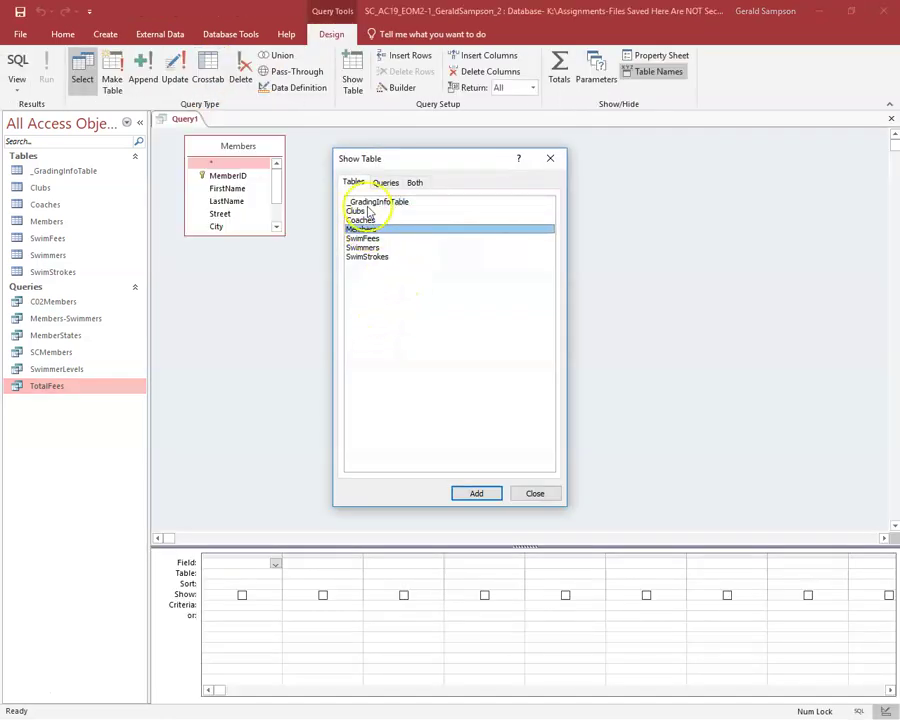
{"action": "double_click", "coordinate": [357, 211]}
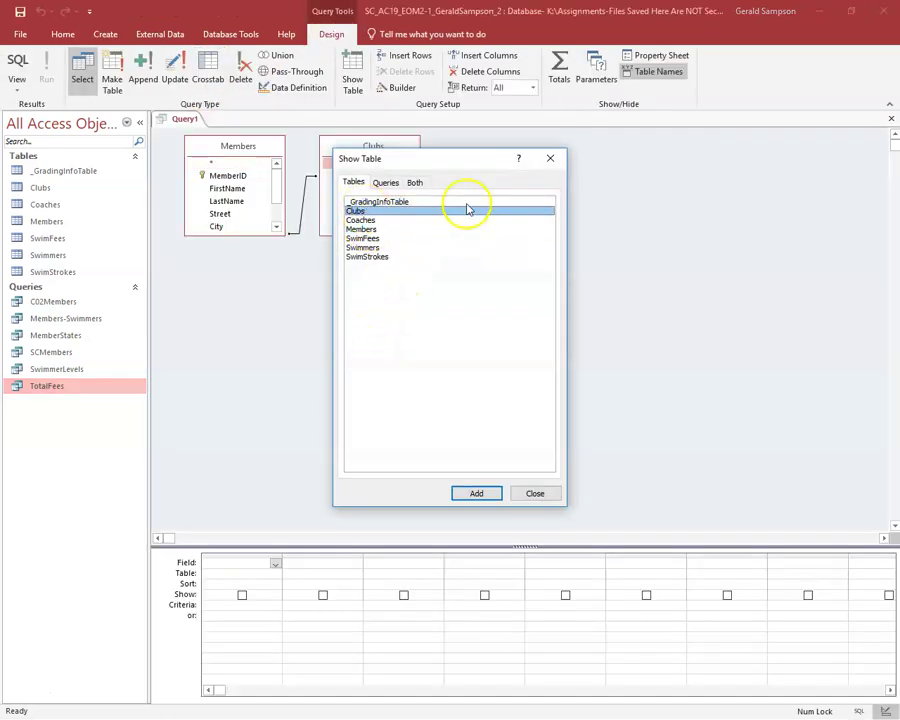
{"action": "left_click", "coordinate": [550, 158]}
{"action": "left_click_drag", "start_coordinate": [253, 234], "coordinate": [258, 304]}
{"action": "left_click_drag", "start_coordinate": [382, 234], "coordinate": [394, 310]}
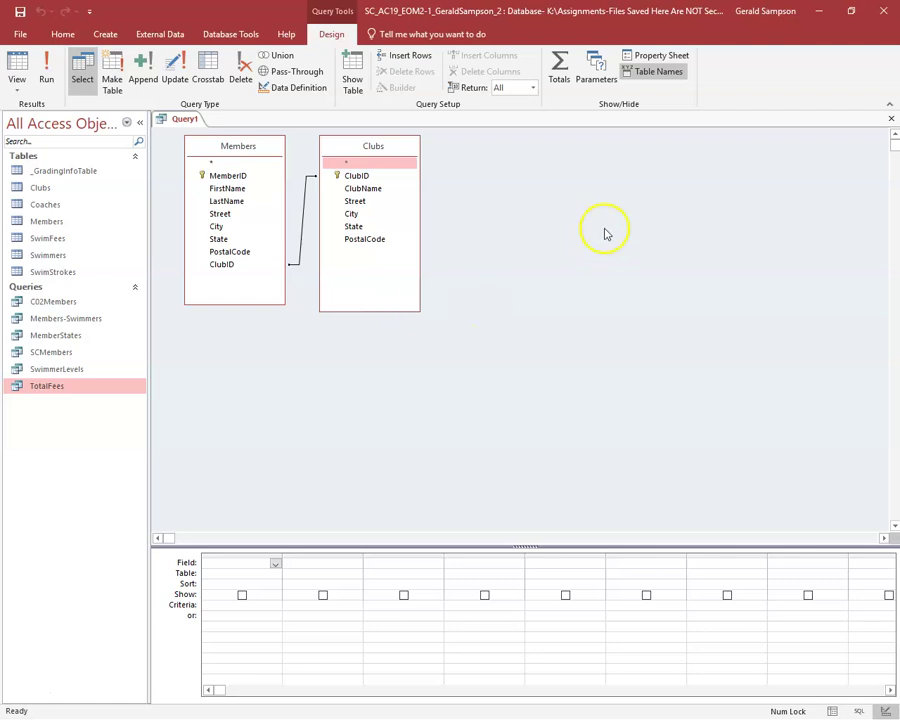
{"action": "right_click", "coordinate": [404, 145]}
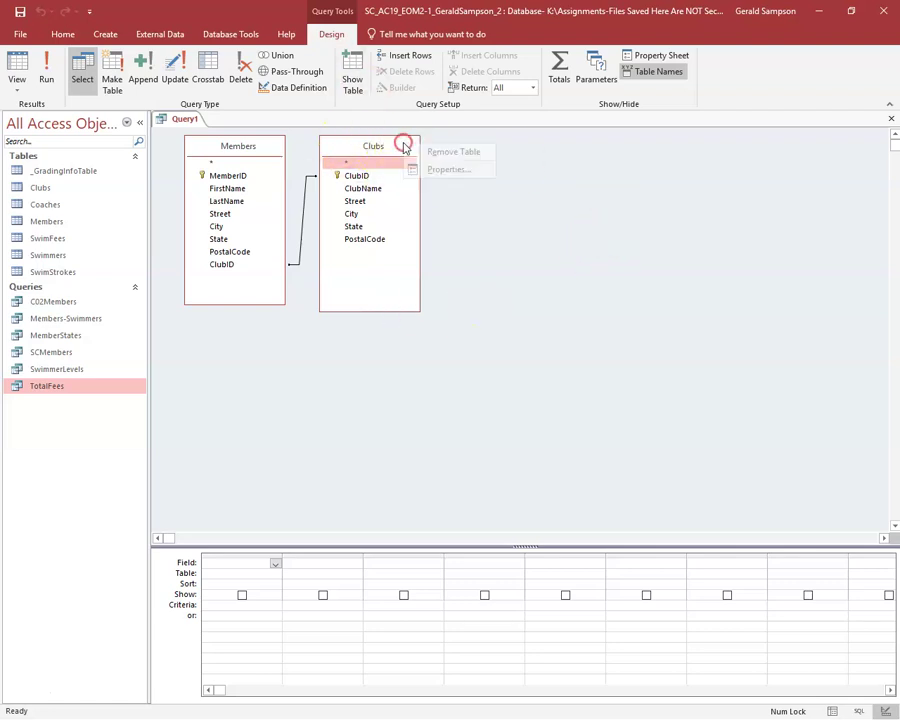
{"action": "right_click", "coordinate": [584, 207]}
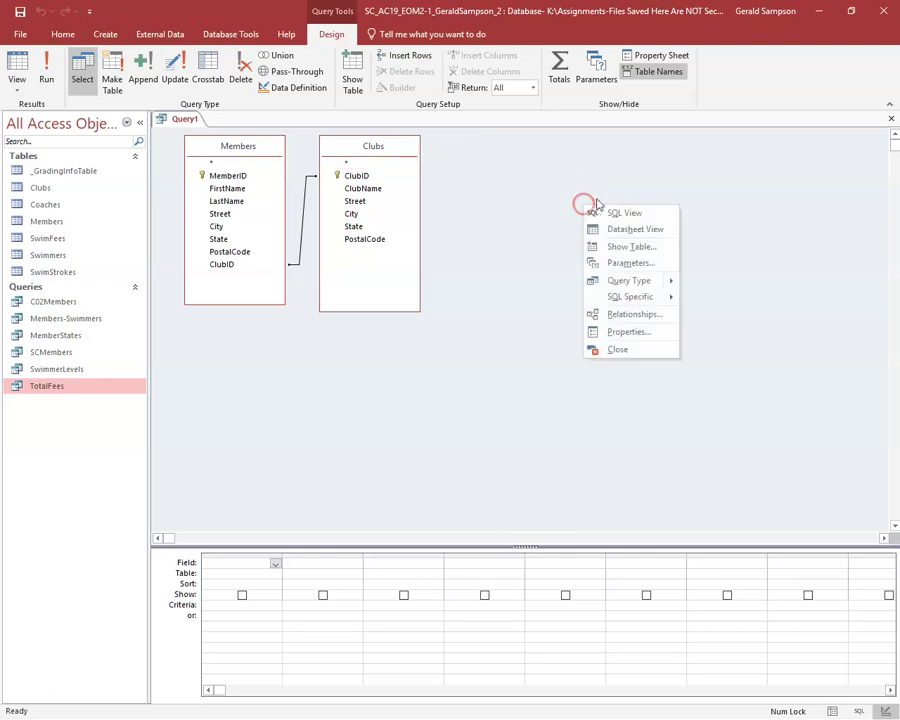
{"action": "left_click", "coordinate": [631, 250]}
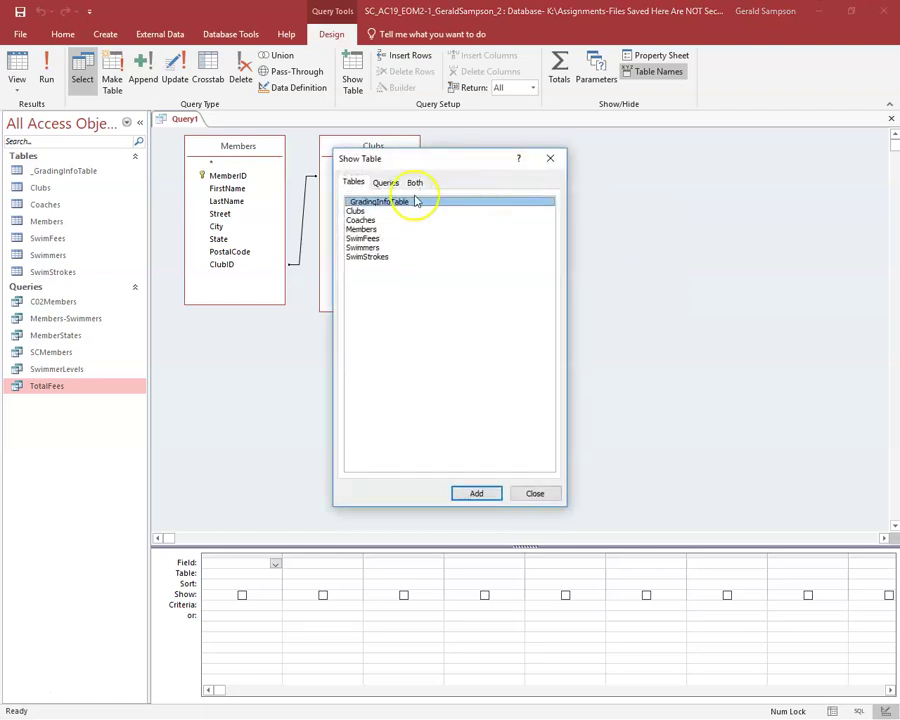
{"action": "left_click", "coordinate": [551, 160]}
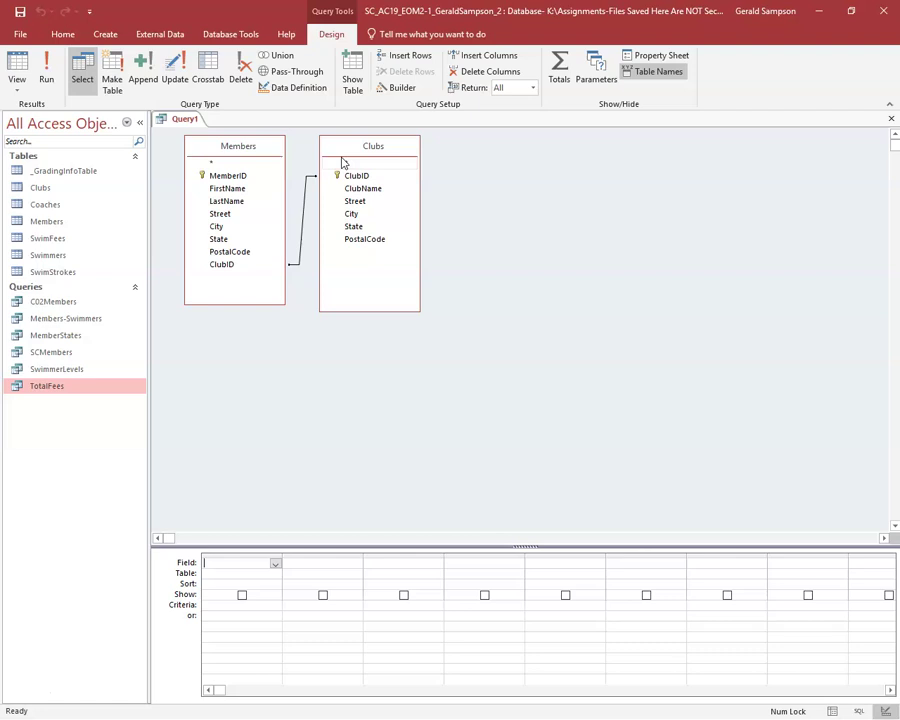
Add ClubName from Clubs and FirstName, LastName and State from Members to the query, sorting ClubName in ascending order
{"action": "double_click", "coordinate": [366, 189]}
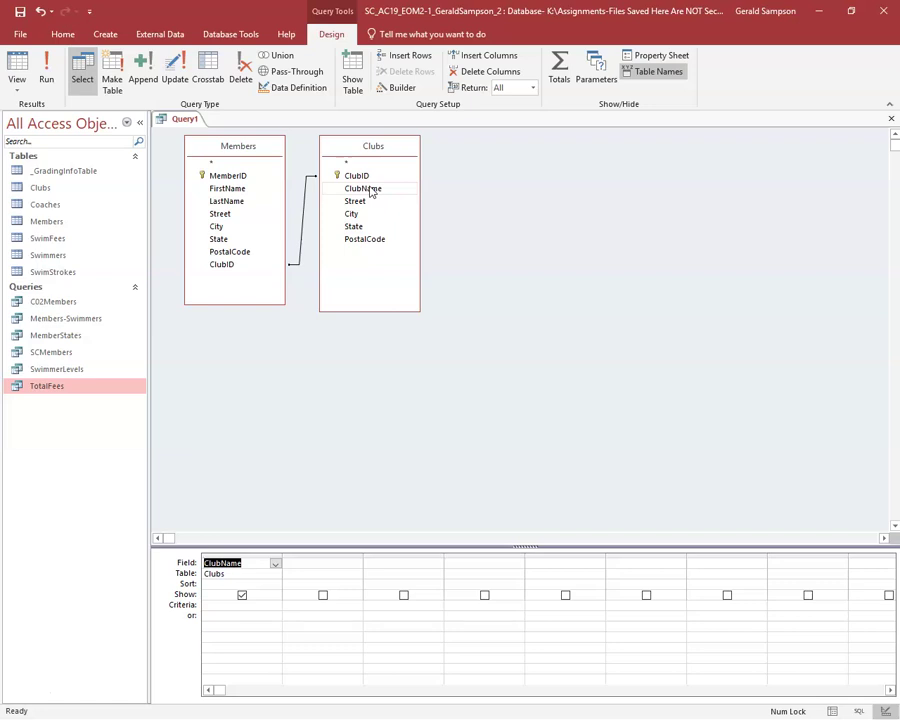
{"action": "double_click", "coordinate": [225, 191]}
{"action": "double_click", "coordinate": [225, 201]}
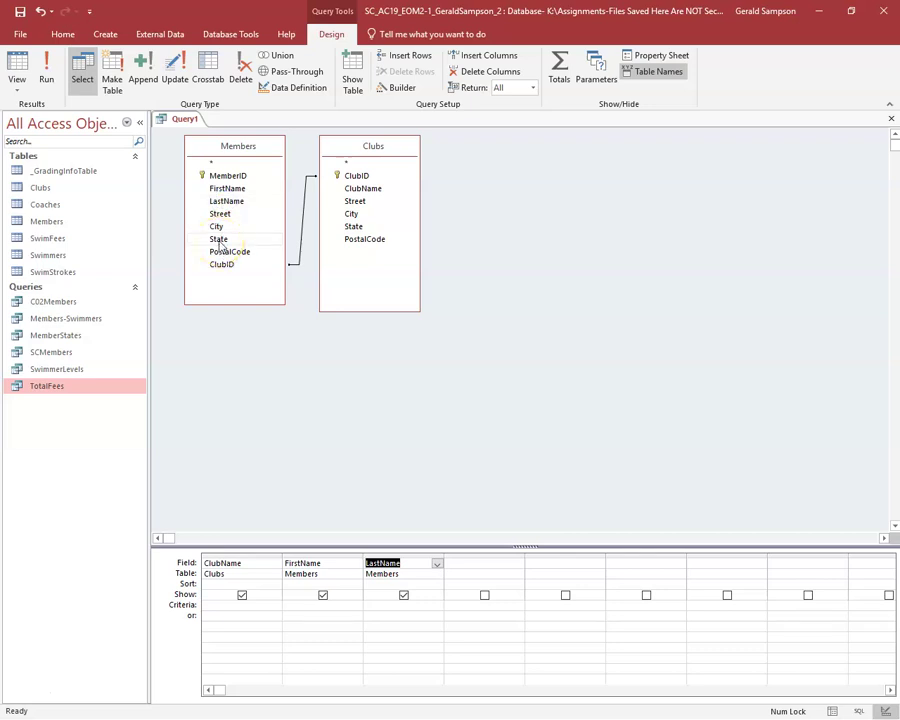
{"action": "double_click", "coordinate": [219, 240]}
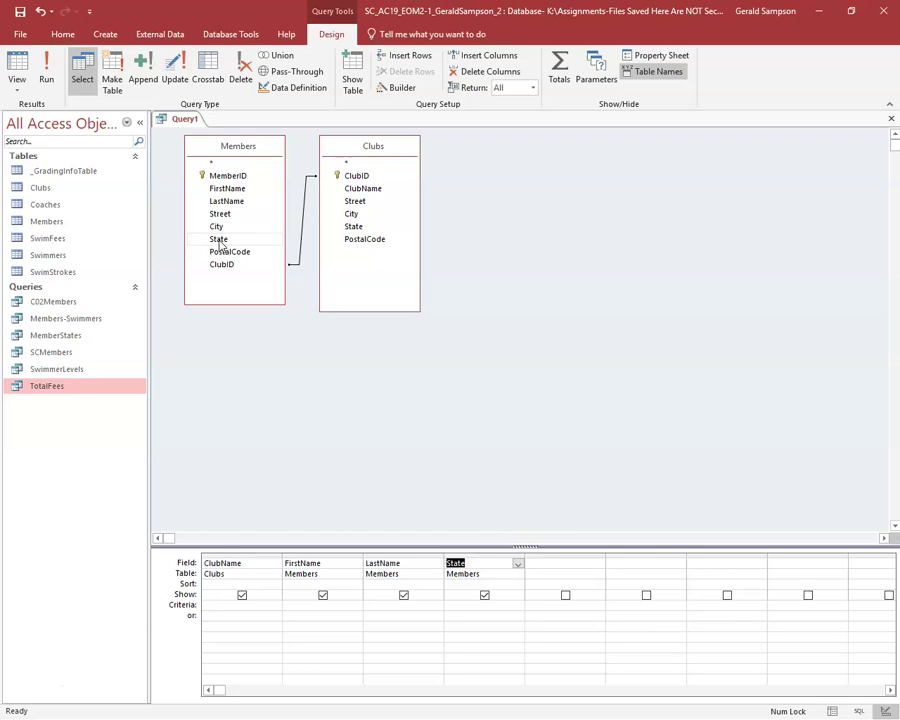
{"action": "left_click", "coordinate": [277, 585]}
{"action": "left_click", "coordinate": [234, 595]}
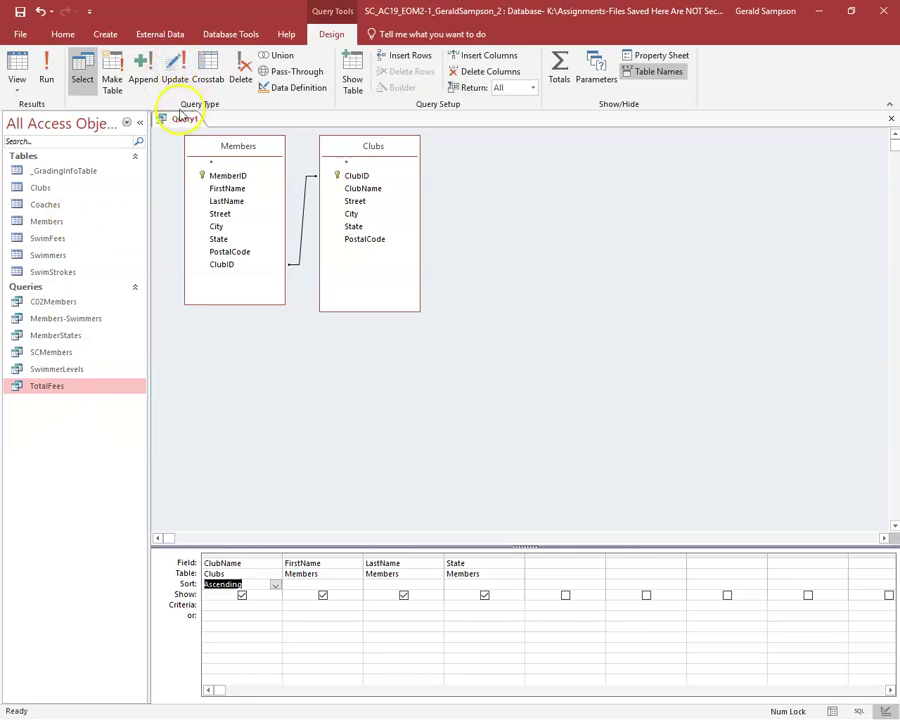
Close the two-table query, saving it as Clubs-Members
{"action": "left_click", "coordinate": [891, 118]}
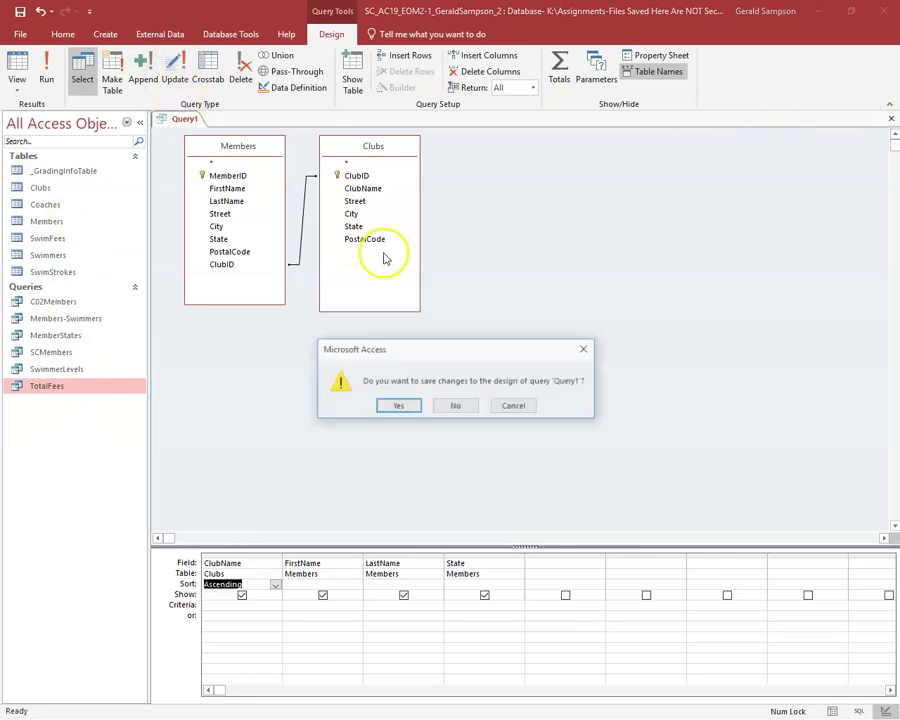
{"action": "left_click", "coordinate": [404, 405]}
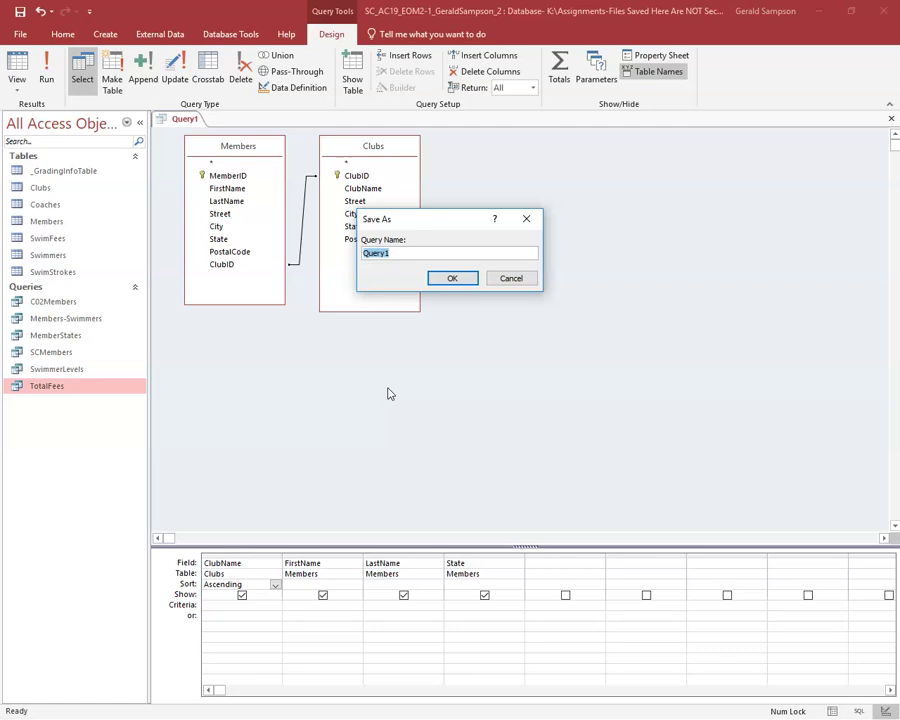
{"action": "type", "text": "Clubs-Members"}
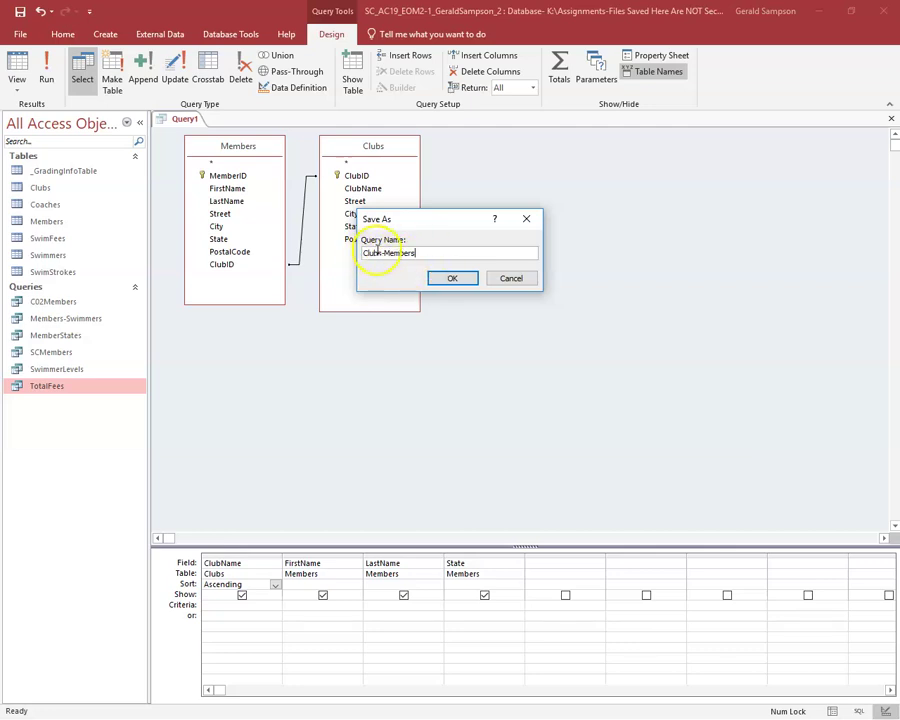
{"action": "left_click", "coordinate": [458, 279]}
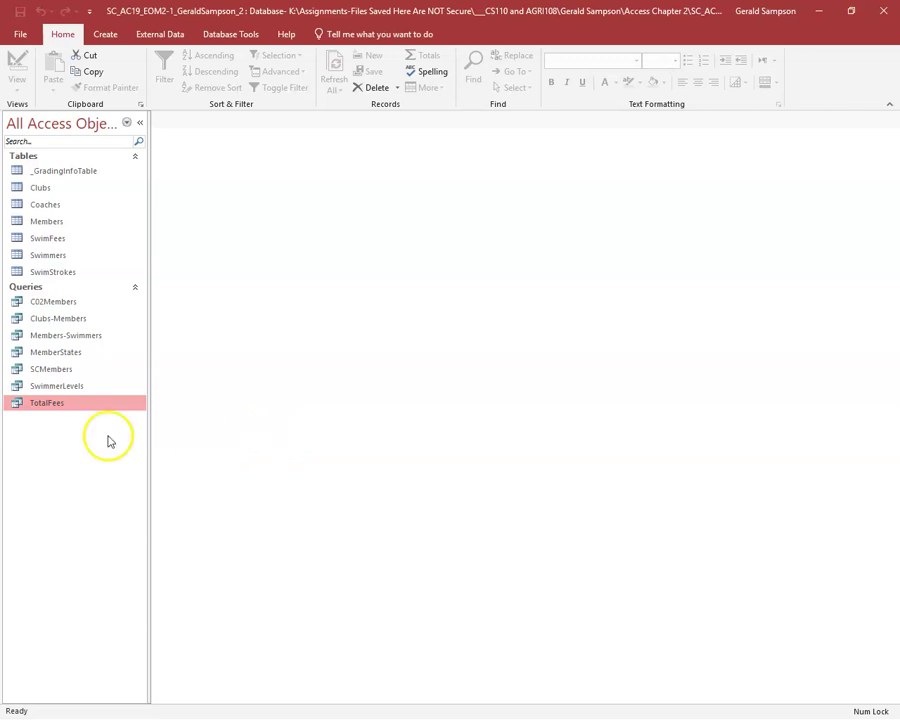
Open the SCMembers query in Design View and set the criteria to C01 for ClubID and SC for State
{"action": "double_click", "coordinate": [44, 369]}
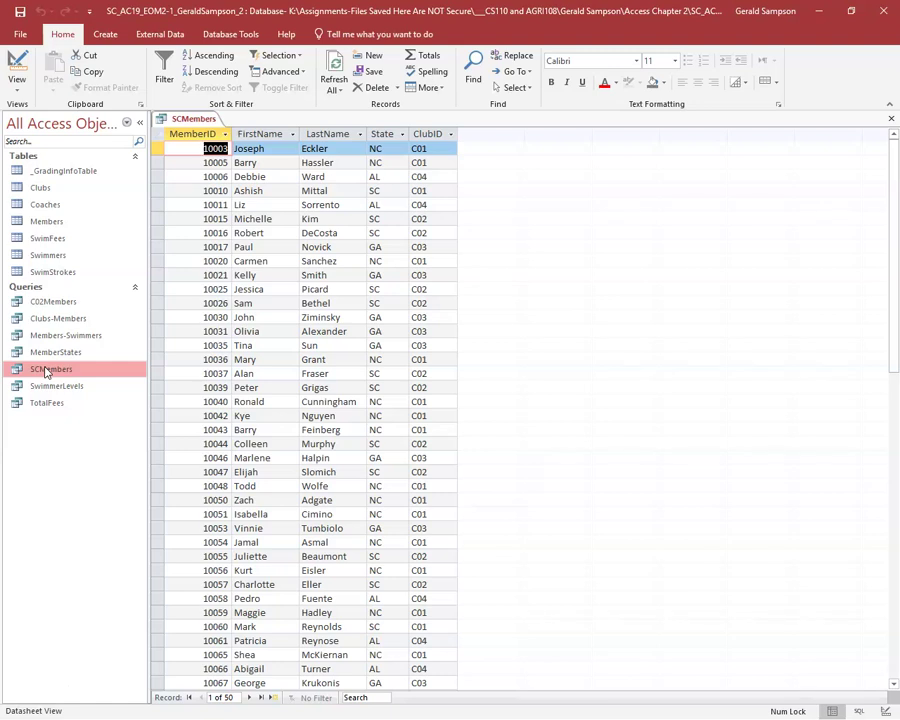
{"action": "left_click", "coordinate": [17, 64]}
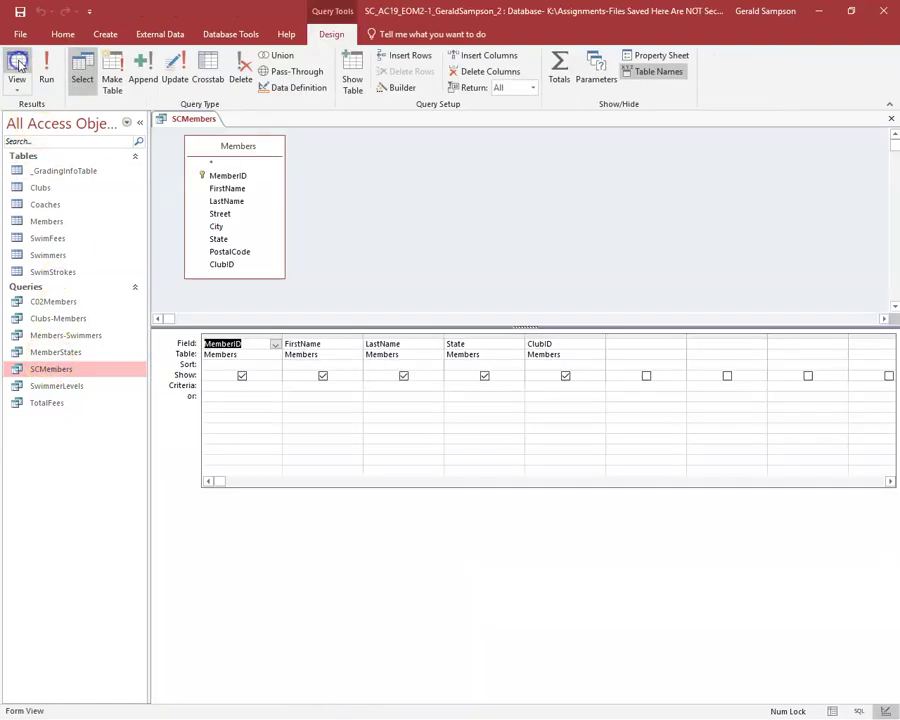
{"action": "left_click", "coordinate": [44, 70]}
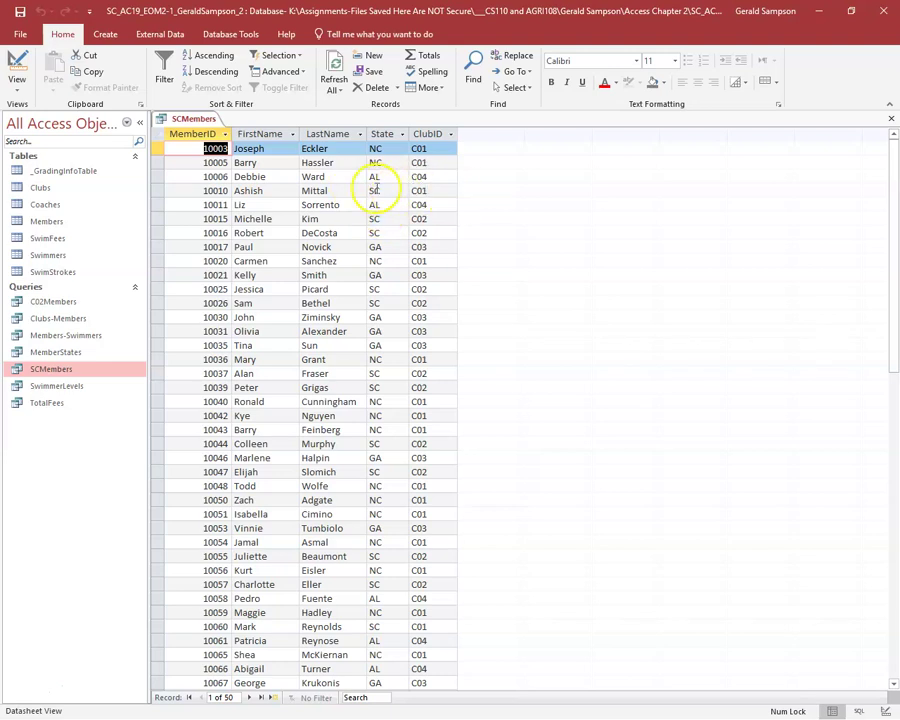
{"action": "left_click", "coordinate": [16, 66]}
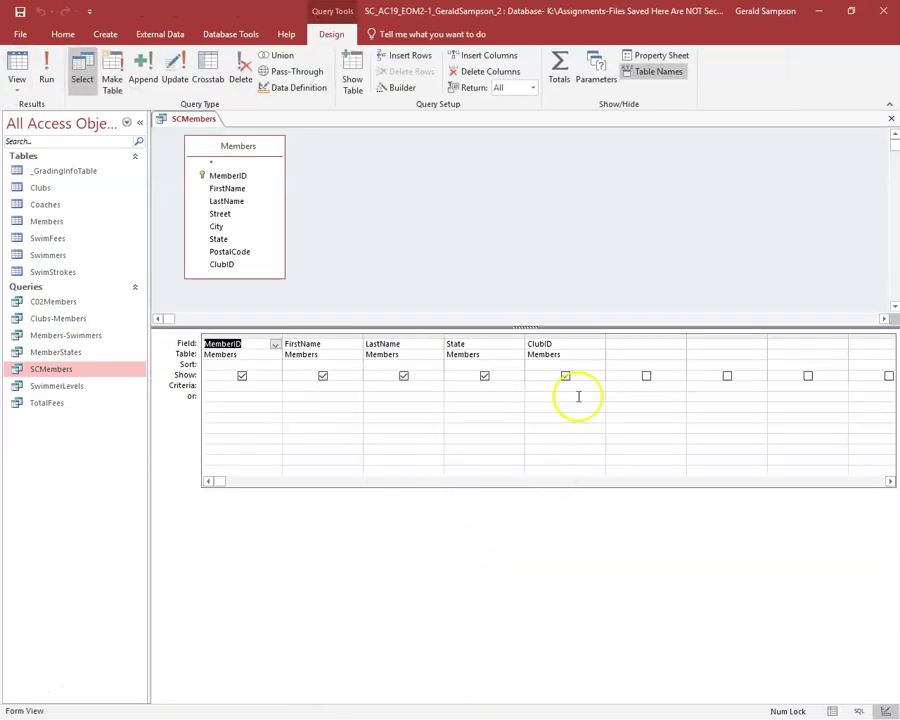
{"action": "left_click", "coordinate": [535, 386]}
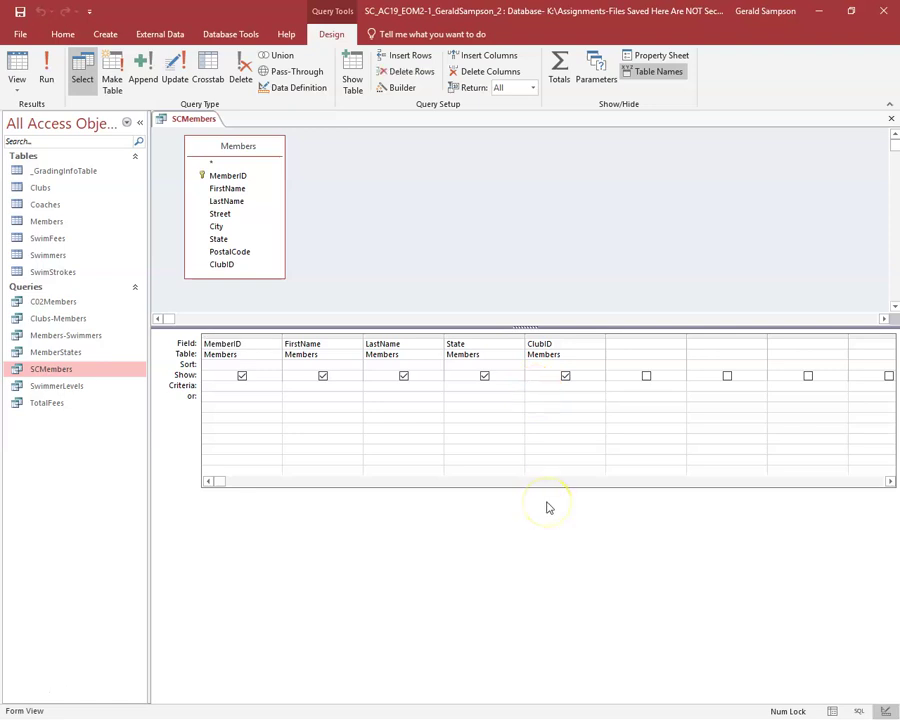
{"action": "type", "text": "C01"}
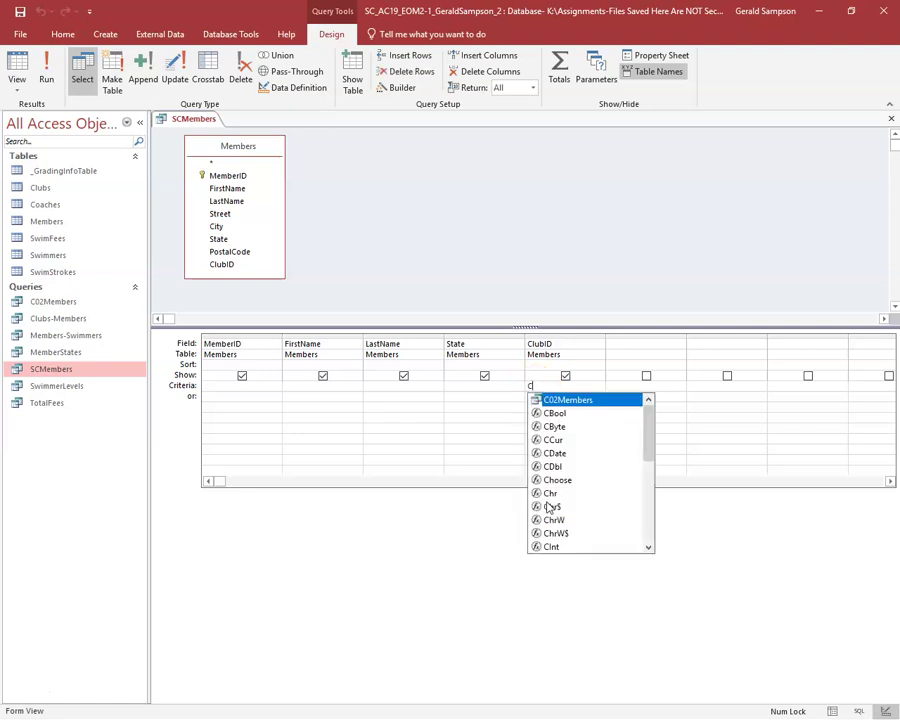
{"action": "left_click", "coordinate": [457, 387]}
{"action": "left_click", "coordinate": [457, 387]}
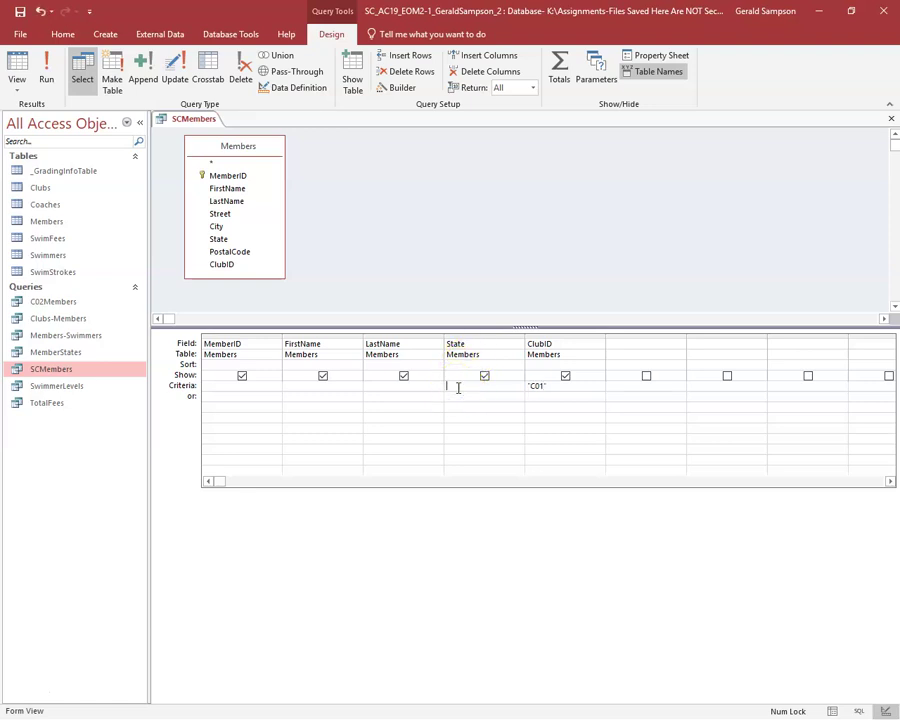
{"action": "type", "text": "SC"}
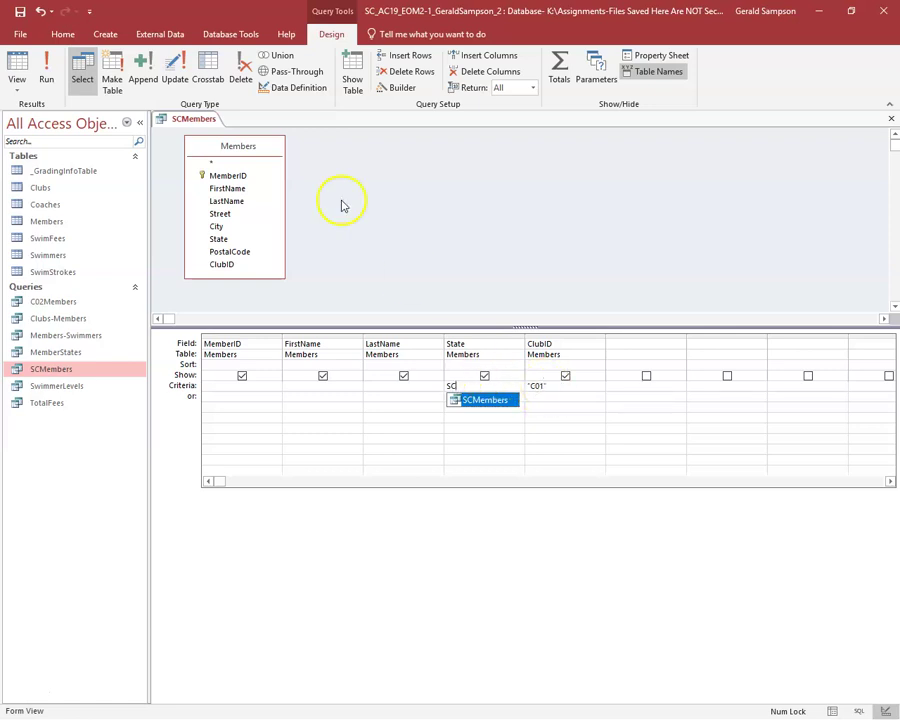
Run the SCMembers query and close it, saving the changes
{"action": "left_click", "coordinate": [59, 76]}
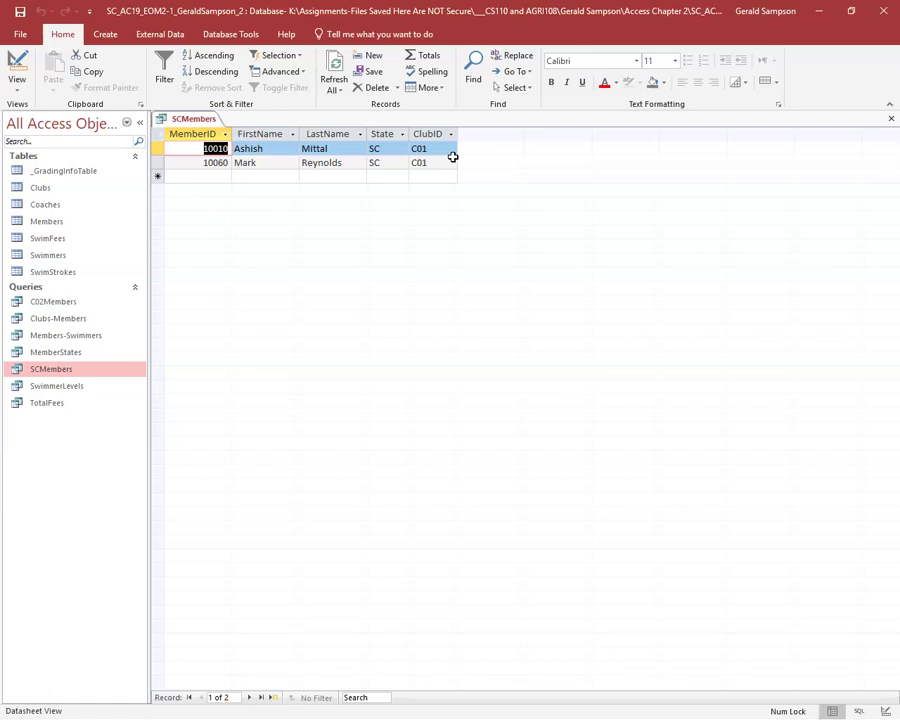
{"action": "left_click", "coordinate": [891, 119]}
{"action": "left_click", "coordinate": [396, 408]}
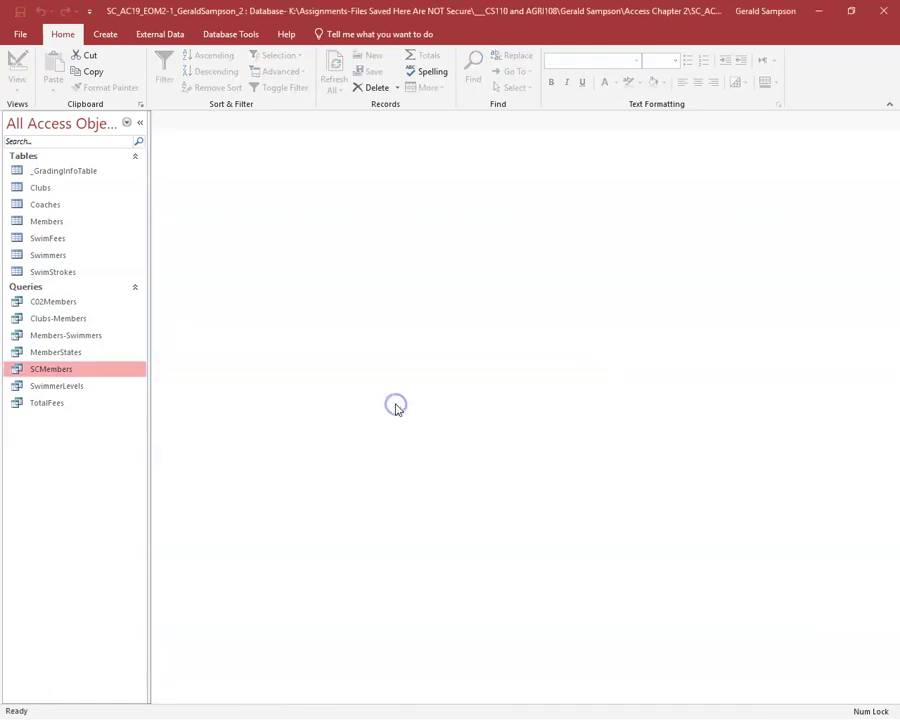
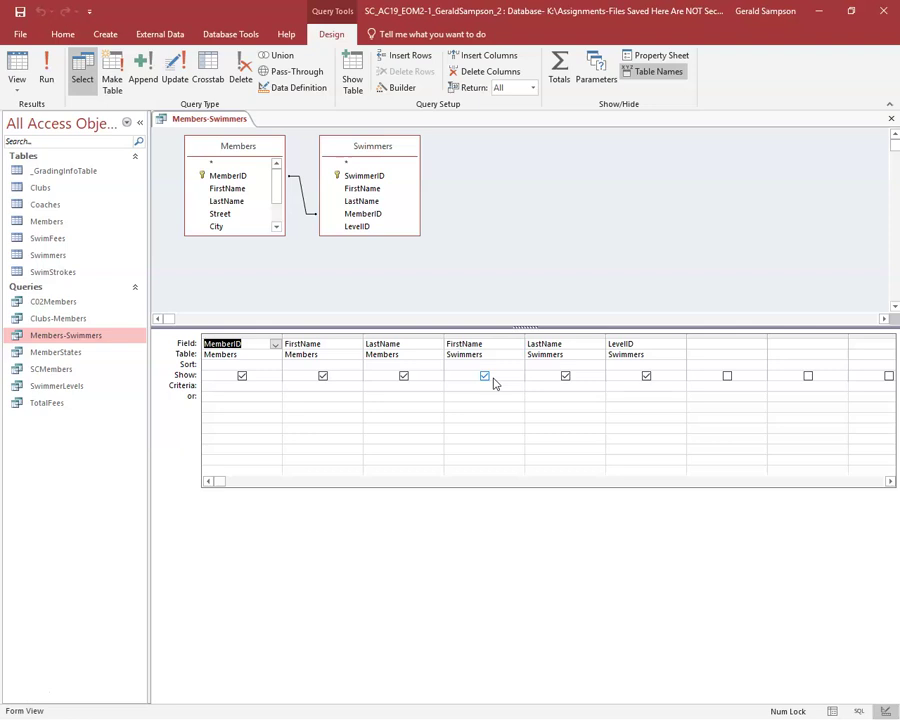
In the Members-Swimmers query, set the join to include all Members records with only matching Swimmers, and sort LevelID in ascending order
{"action": "left_click", "coordinate": [300, 192]}
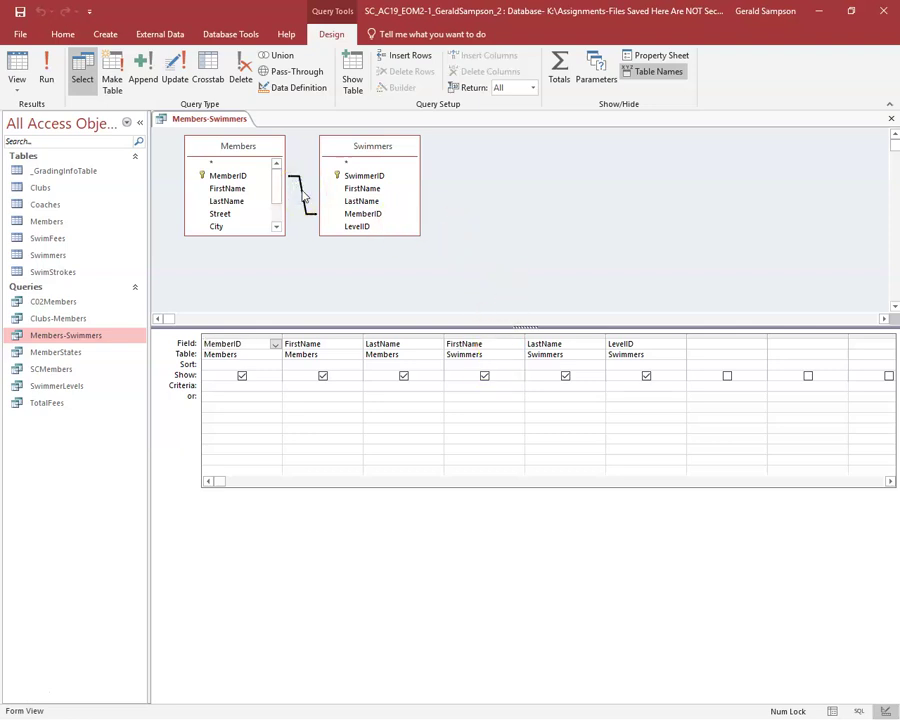
{"action": "right_click", "coordinate": [305, 197]}
{"action": "left_click", "coordinate": [334, 200]}
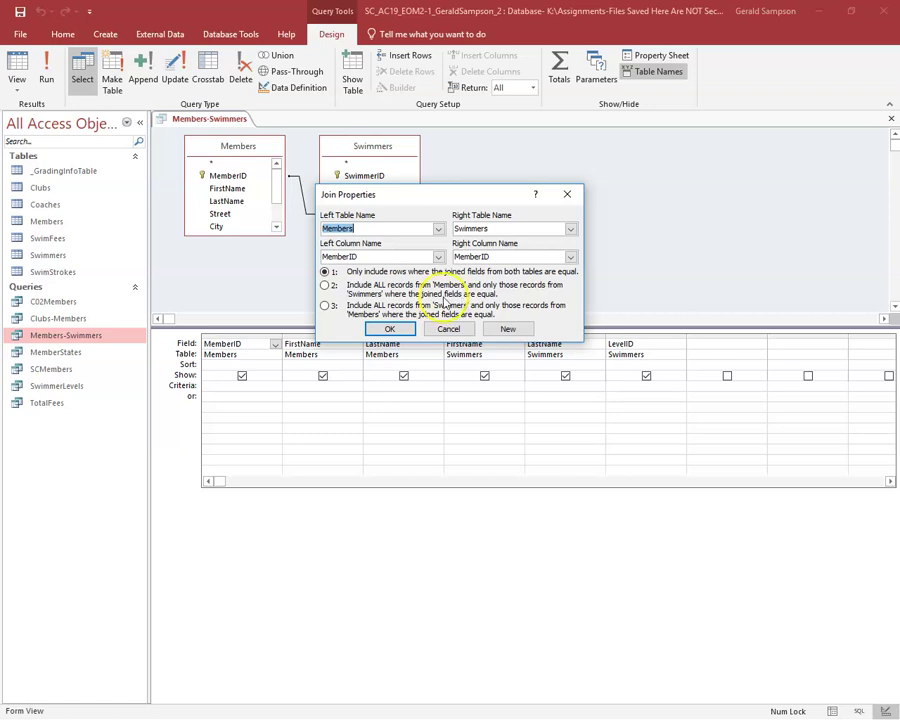
{"action": "left_click", "coordinate": [326, 286]}
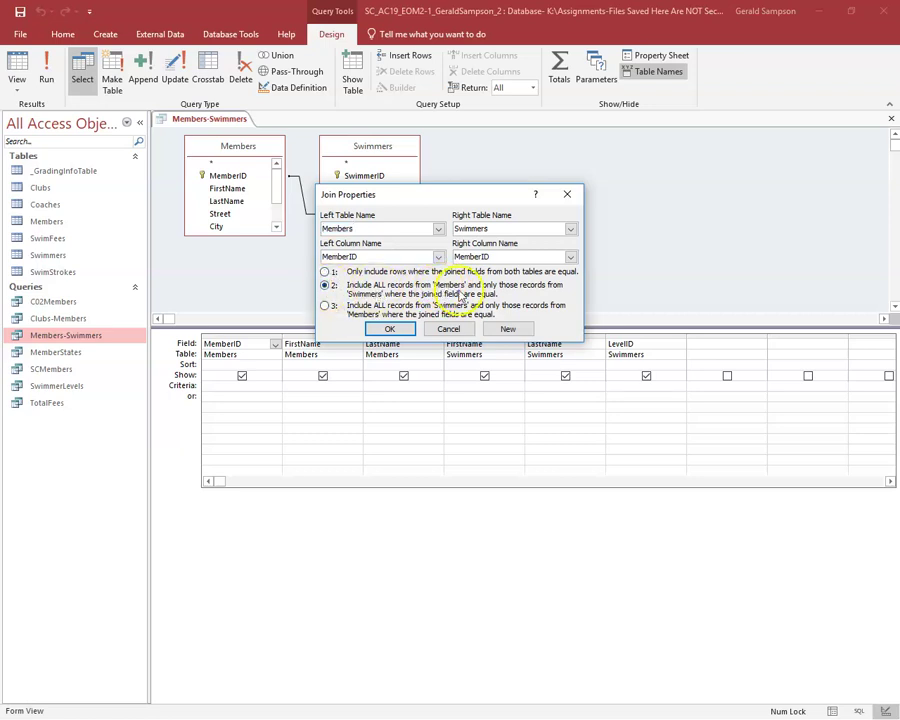
{"action": "left_click", "coordinate": [390, 330]}
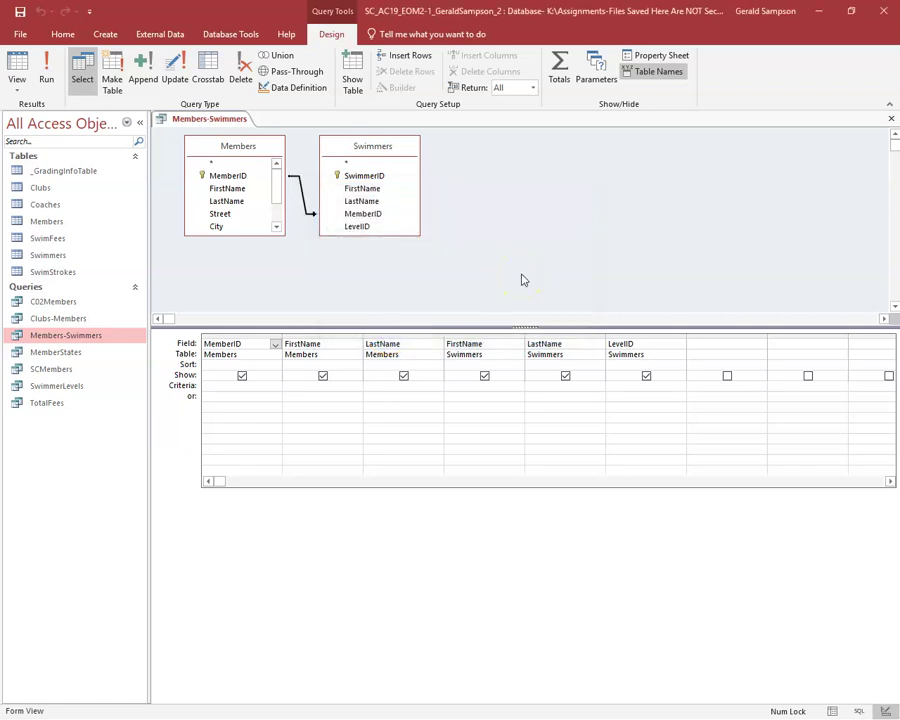
{"action": "left_click", "coordinate": [677, 365]}
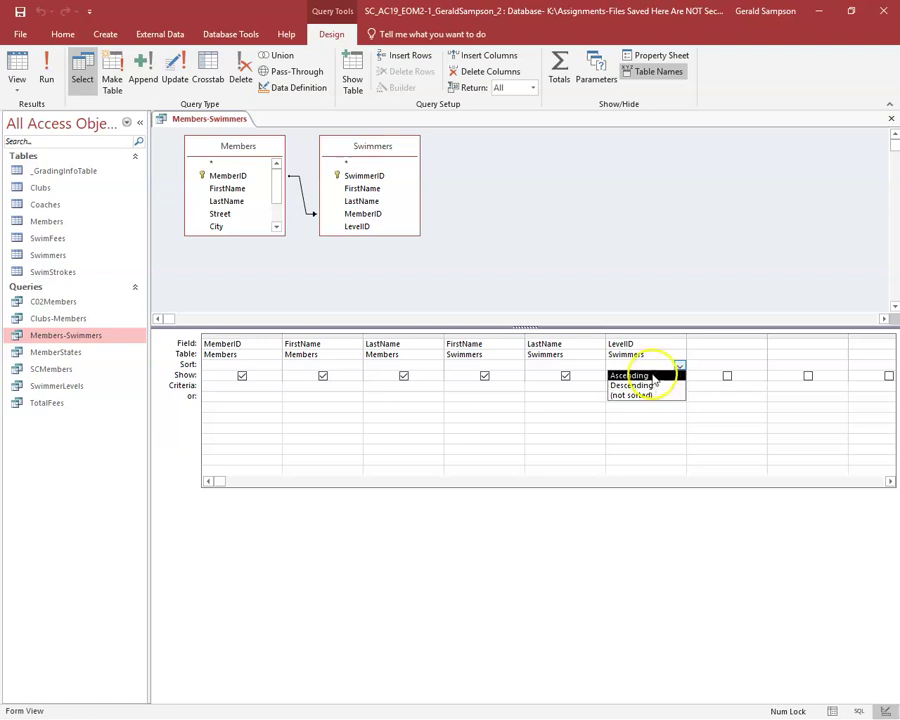
{"action": "left_click", "coordinate": [649, 375]}
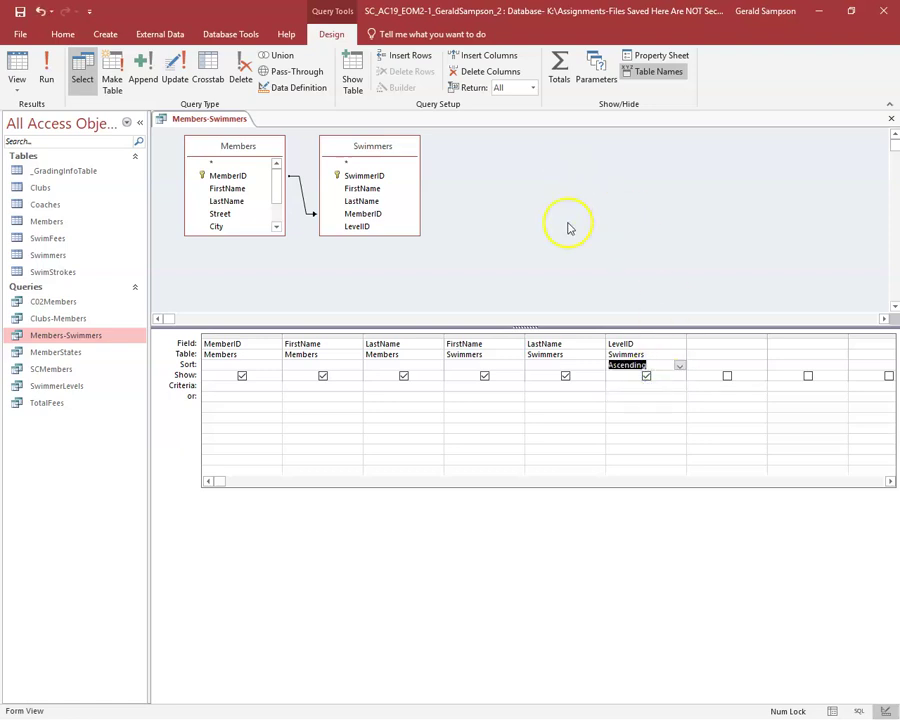
Run the Members-Swimmers query to check its records and close it, saving the changes
{"action": "left_click", "coordinate": [46, 66]}
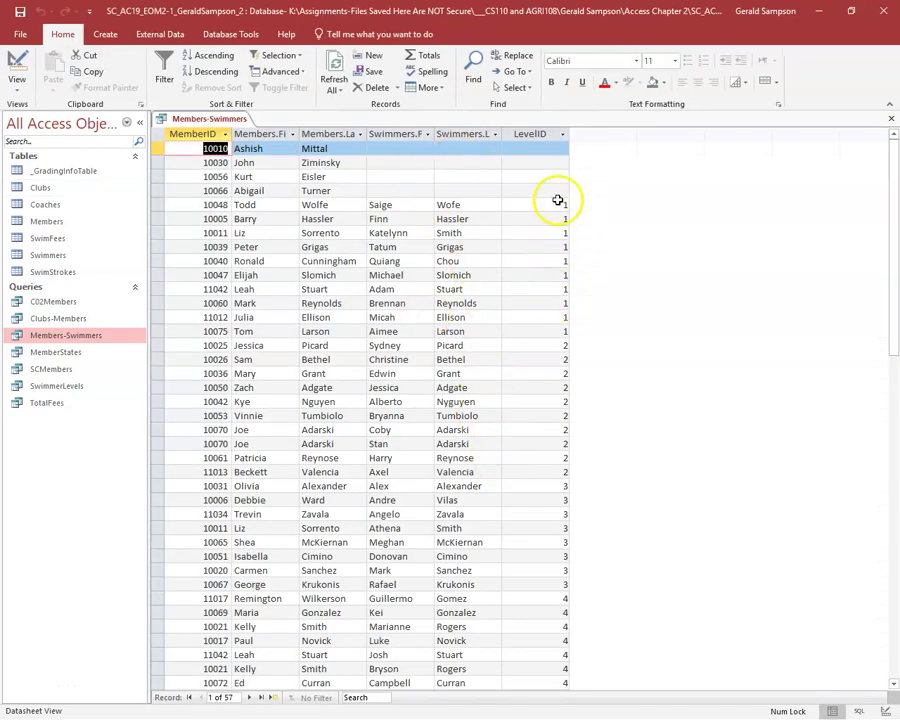
{"action": "scroll", "coordinate": [562, 330], "scroll_direction": "down", "scroll_amount": 6}
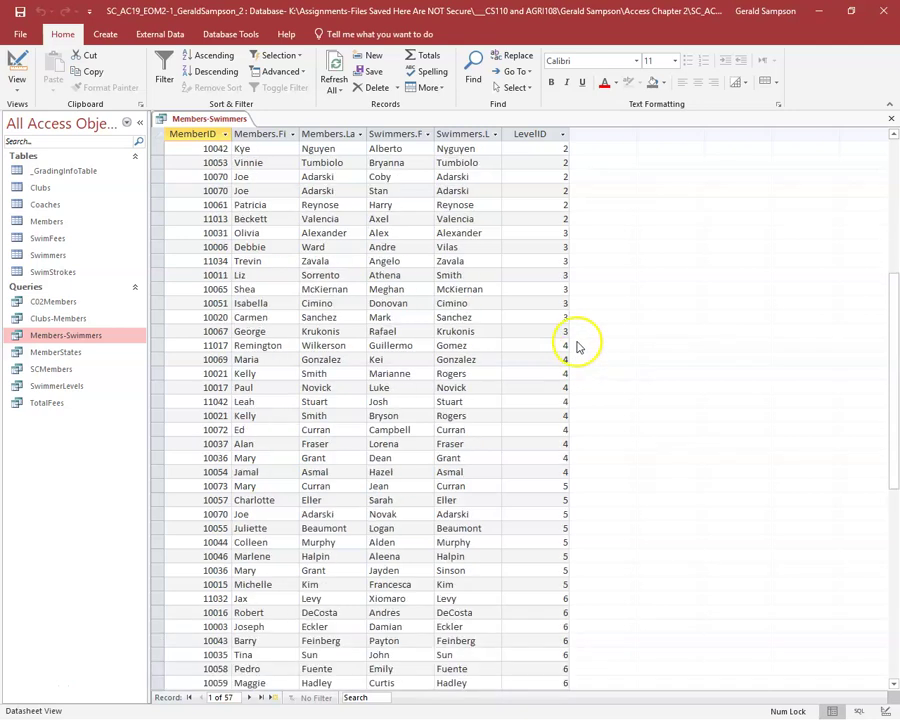
{"action": "scroll", "coordinate": [580, 320], "scroll_direction": "up", "scroll_amount": 6}
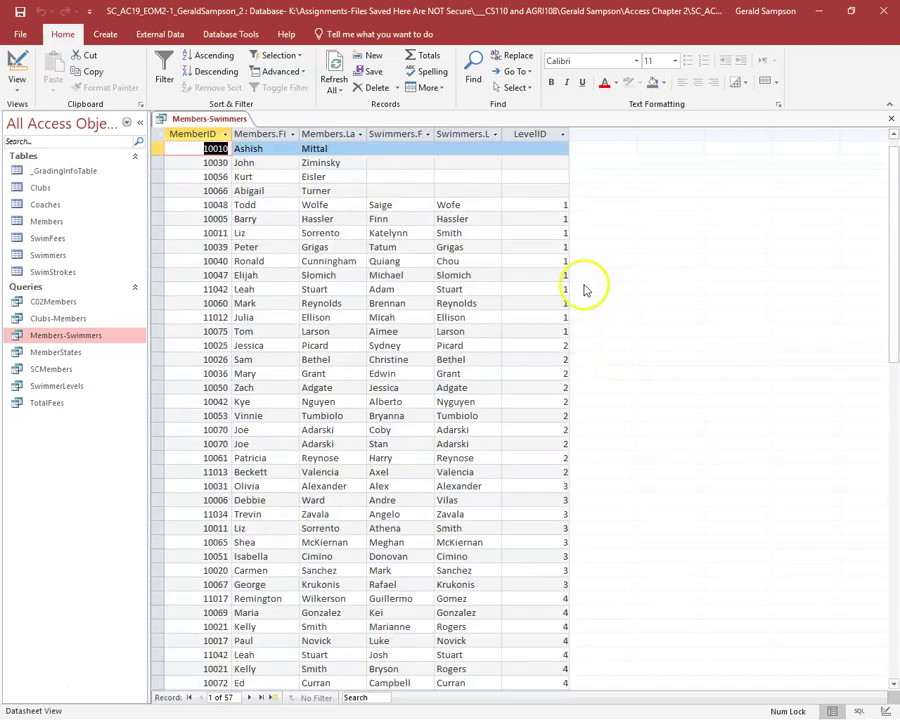
{"action": "left_click", "coordinate": [891, 118]}
{"action": "left_click", "coordinate": [401, 405]}
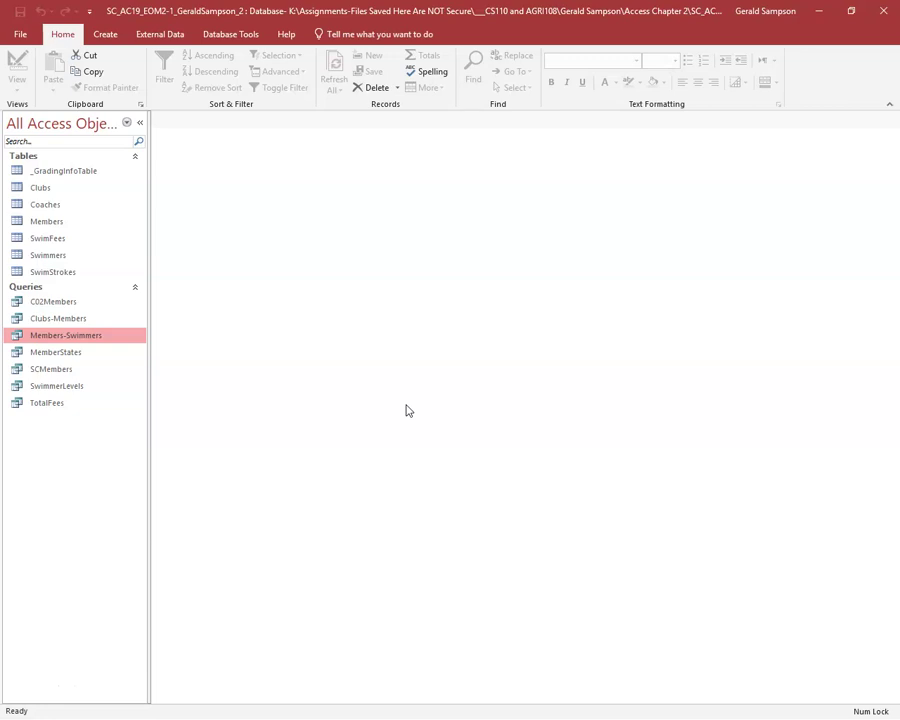
Start importing external data from an Excel file
{"action": "left_click", "coordinate": [176, 37]}
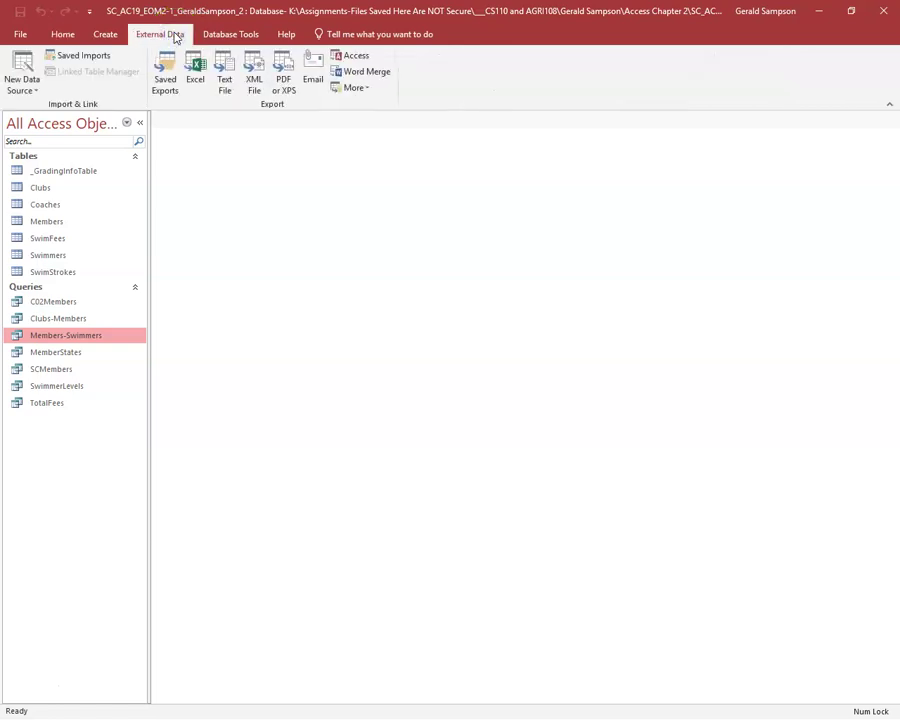
{"action": "left_click", "coordinate": [20, 80]}
{"action": "mouse_move", "coordinate": [48, 117]}
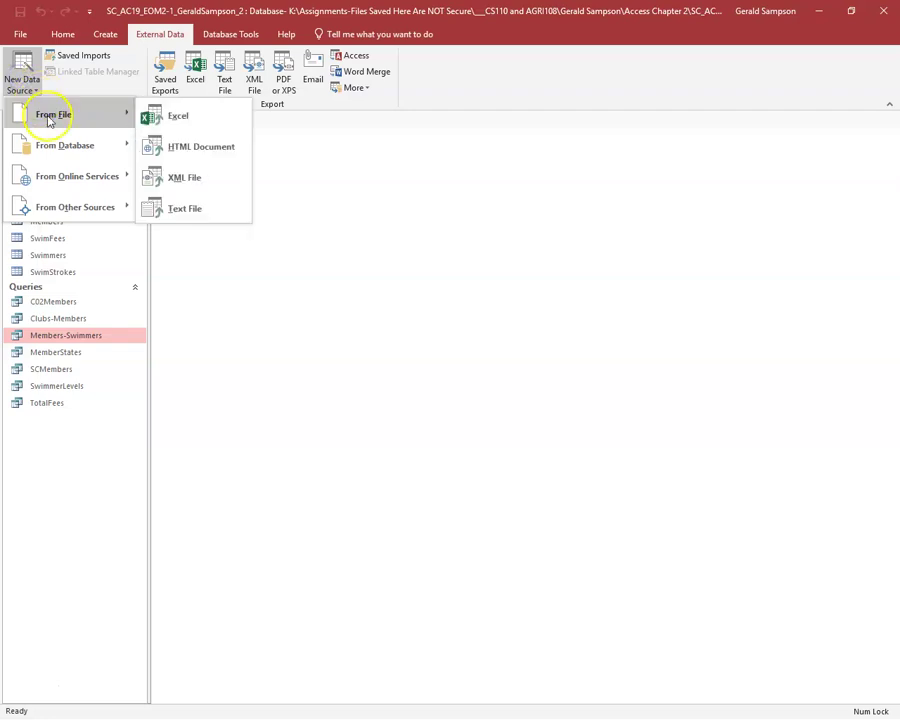
{"action": "left_click", "coordinate": [180, 117]}
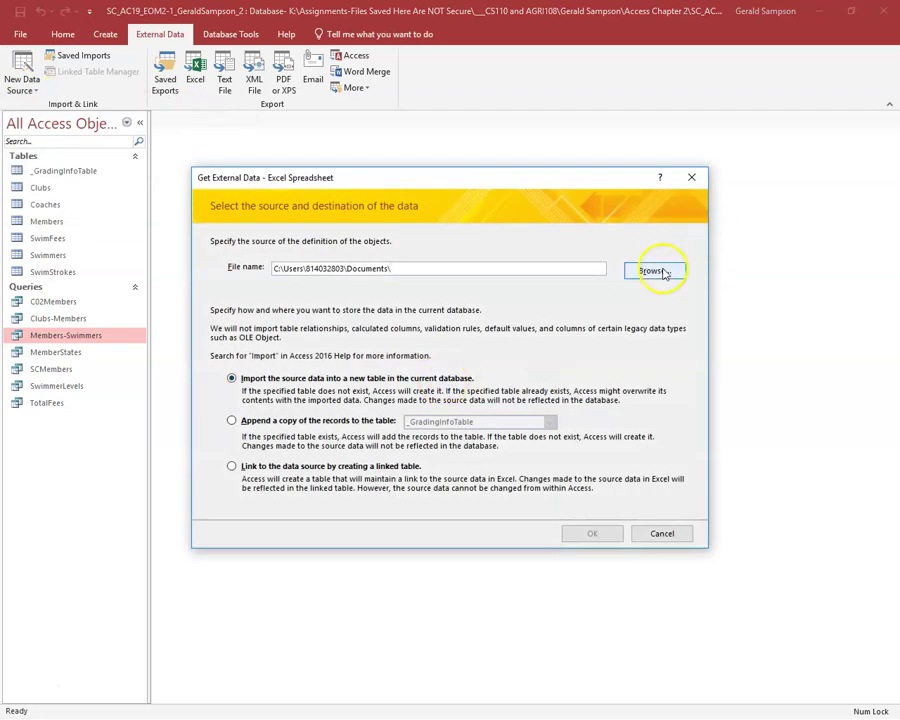
Choose Support_AC19_EOM2-1_Swimstrokes from K:\CS 110 Data Files\Access\Access Module 2 as the import source file
{"action": "left_click", "coordinate": [660, 271]}
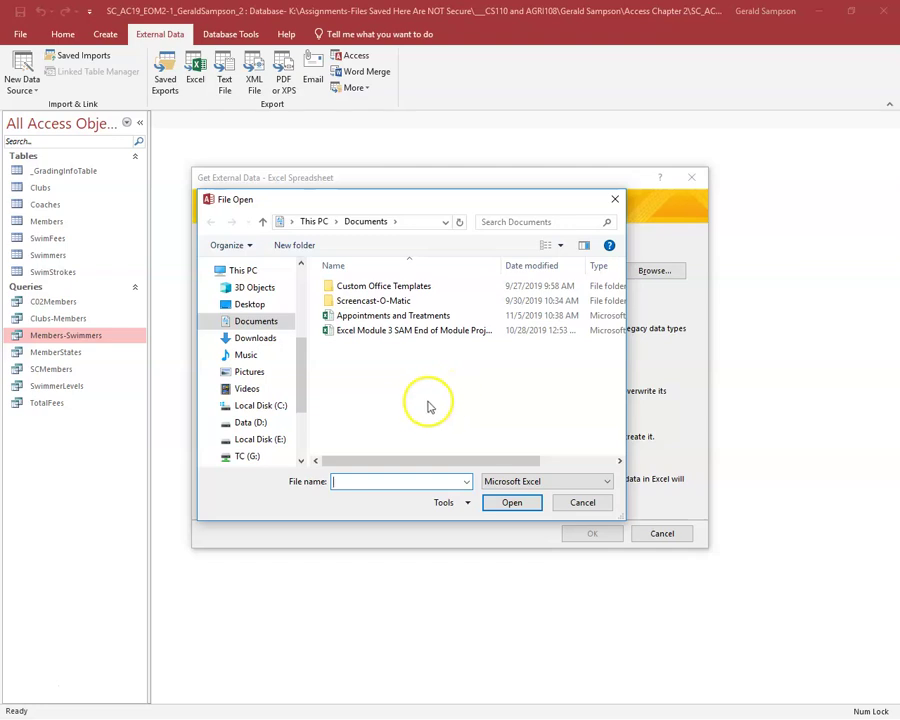
{"action": "left_click_drag", "start_coordinate": [301, 368], "coordinate": [301, 404]}
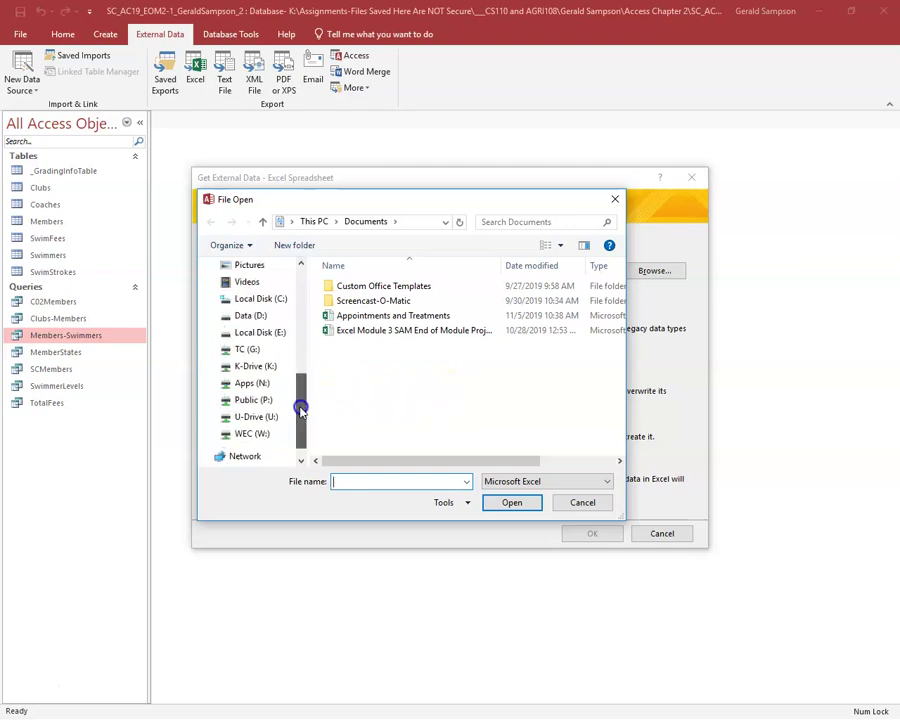
{"action": "left_click", "coordinate": [264, 368]}
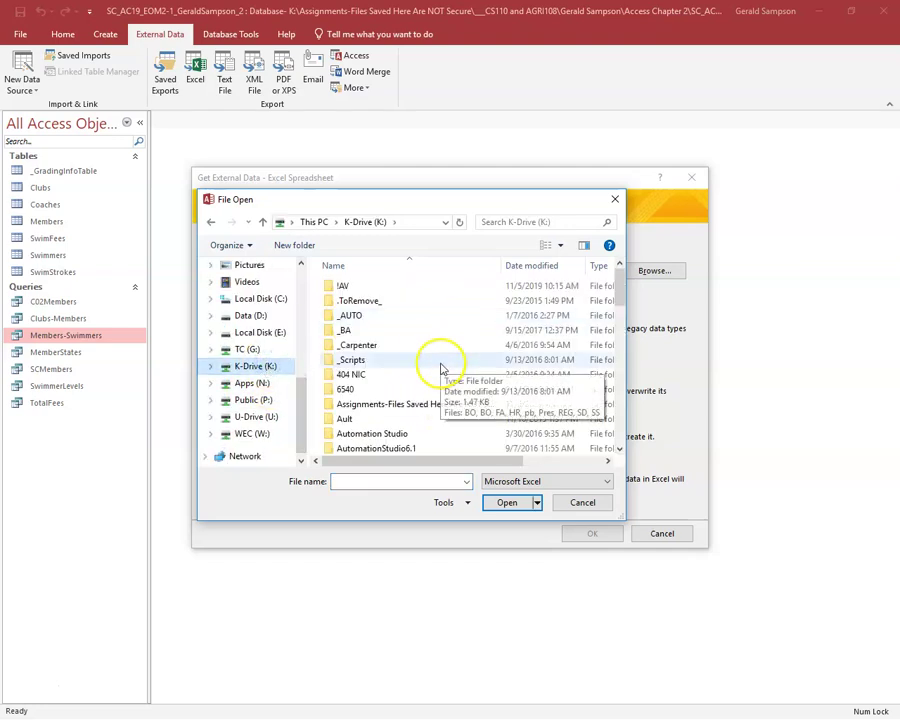
{"action": "scroll", "coordinate": [440, 370], "scroll_direction": "down", "scroll_amount": 2}
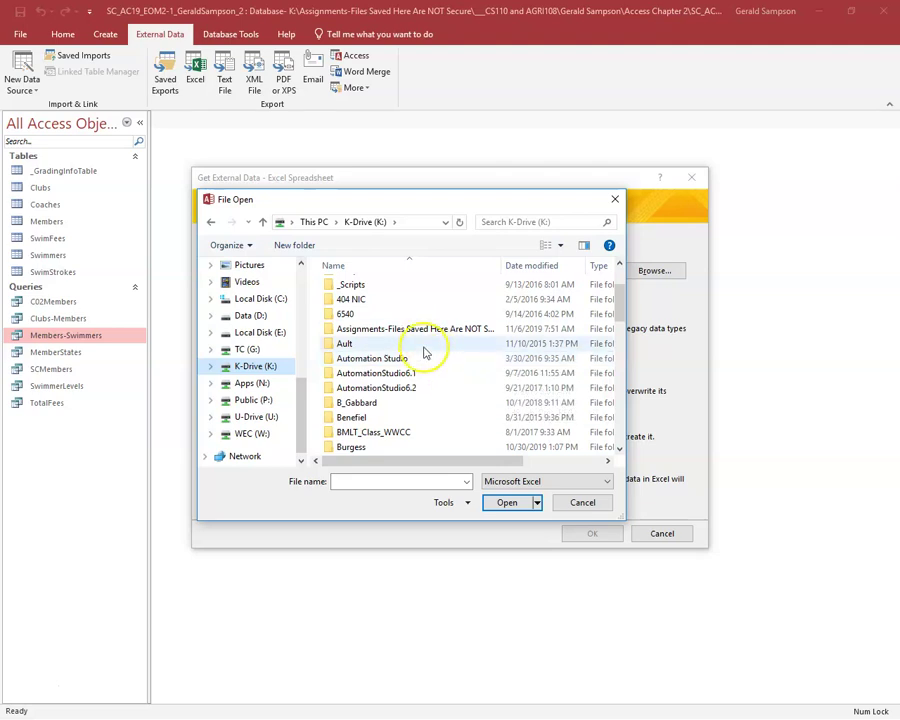
{"action": "scroll", "coordinate": [428, 354], "scroll_direction": "down", "scroll_amount": 4}
{"action": "left_click", "coordinate": [378, 344]}
{"action": "double_click", "coordinate": [378, 344]}
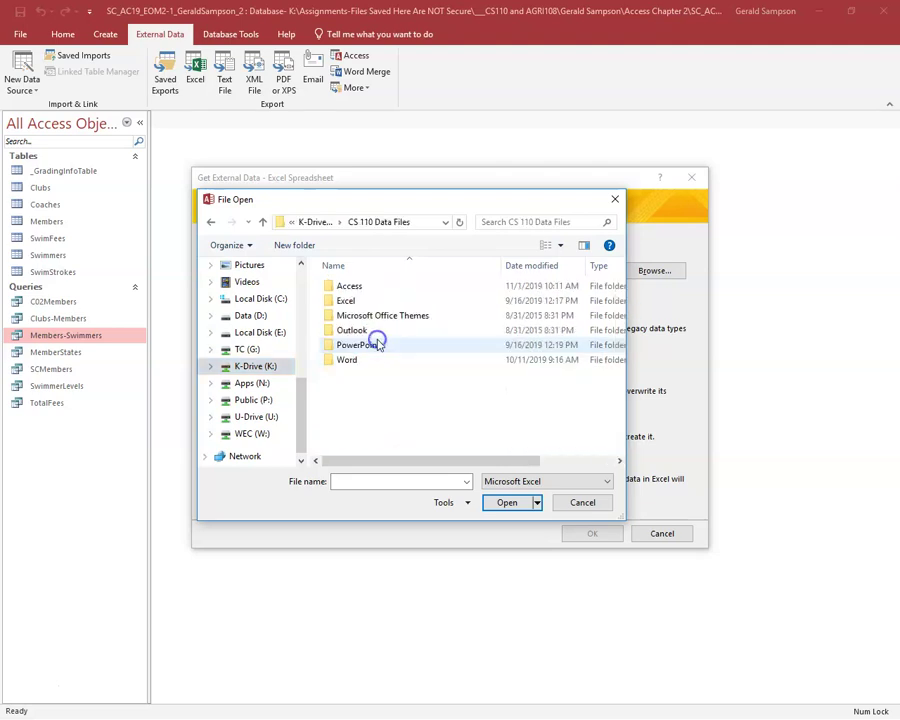
{"action": "double_click", "coordinate": [356, 289]}
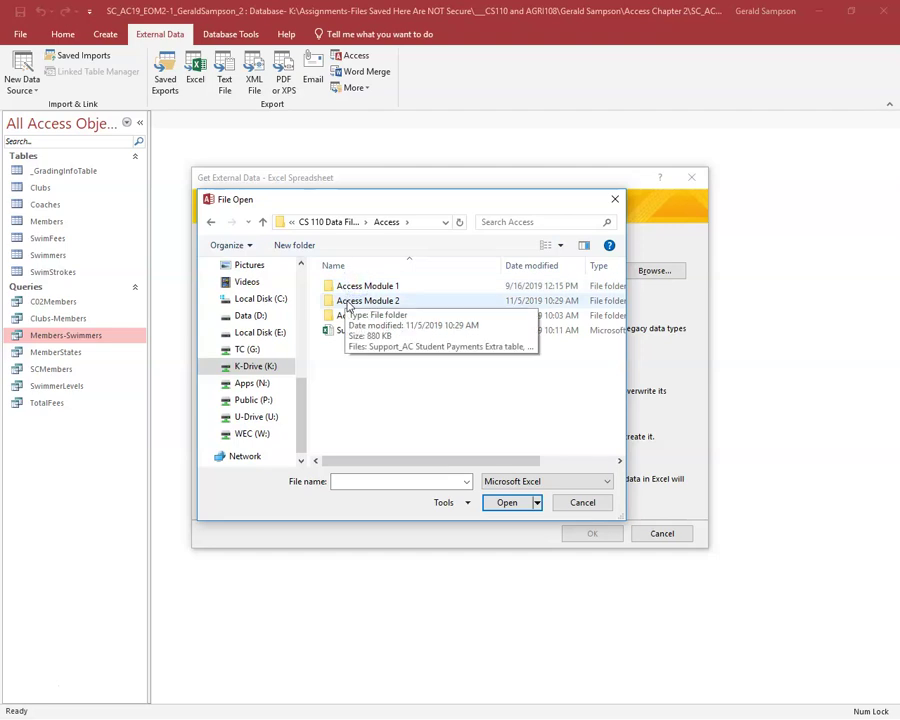
{"action": "double_click", "coordinate": [348, 302]}
{"action": "left_click", "coordinate": [376, 288]}
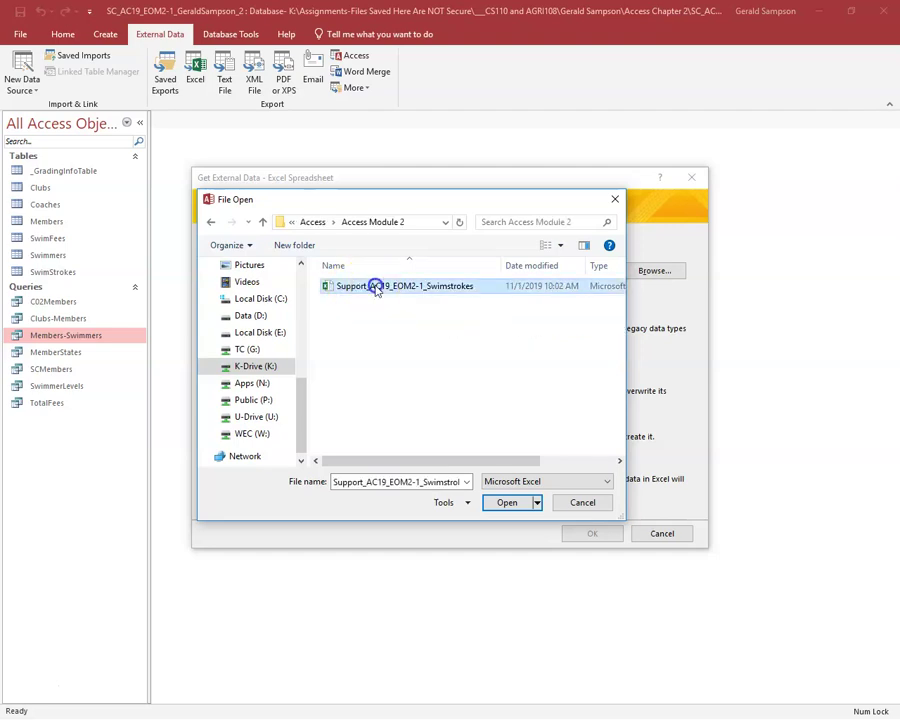
{"action": "left_click", "coordinate": [506, 505]}
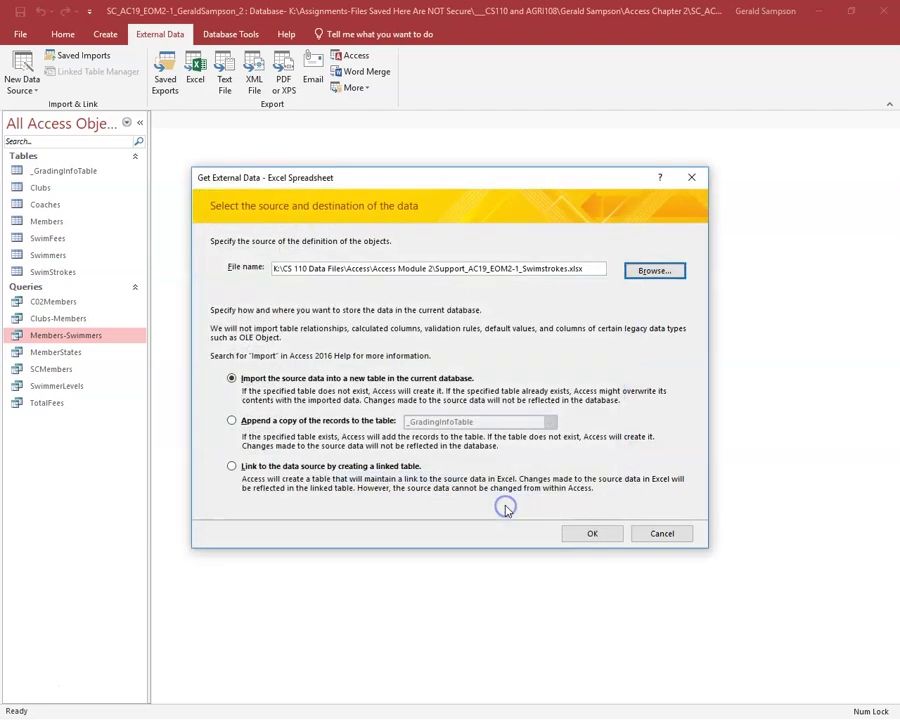
Set the import to append a copy of the records to the SwimStrokes table and continue to the Import Spreadsheet Wizard
{"action": "left_click", "coordinate": [233, 421]}
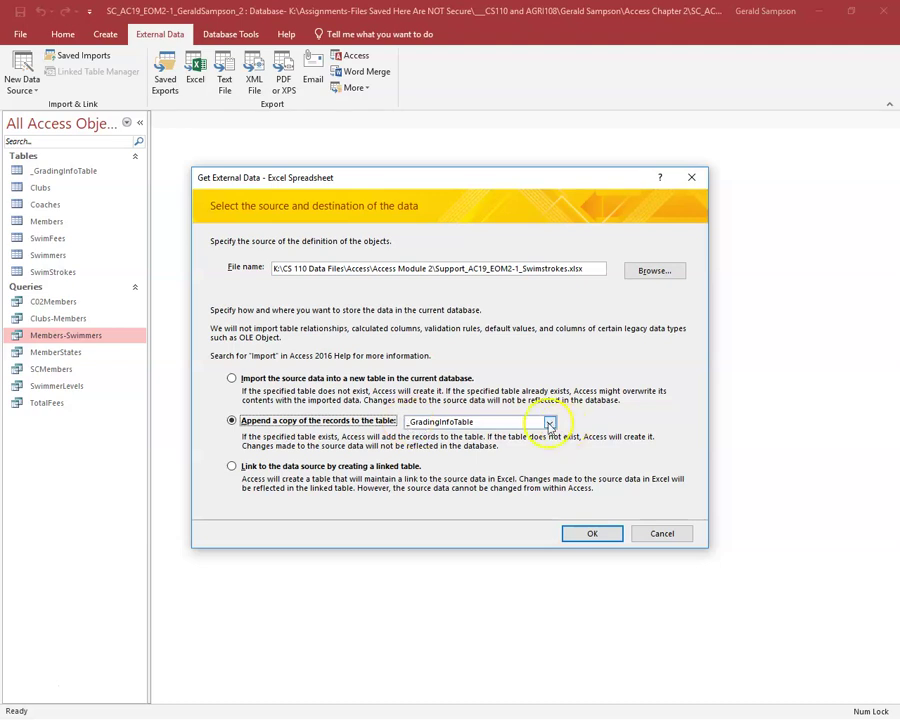
{"action": "left_click", "coordinate": [549, 421]}
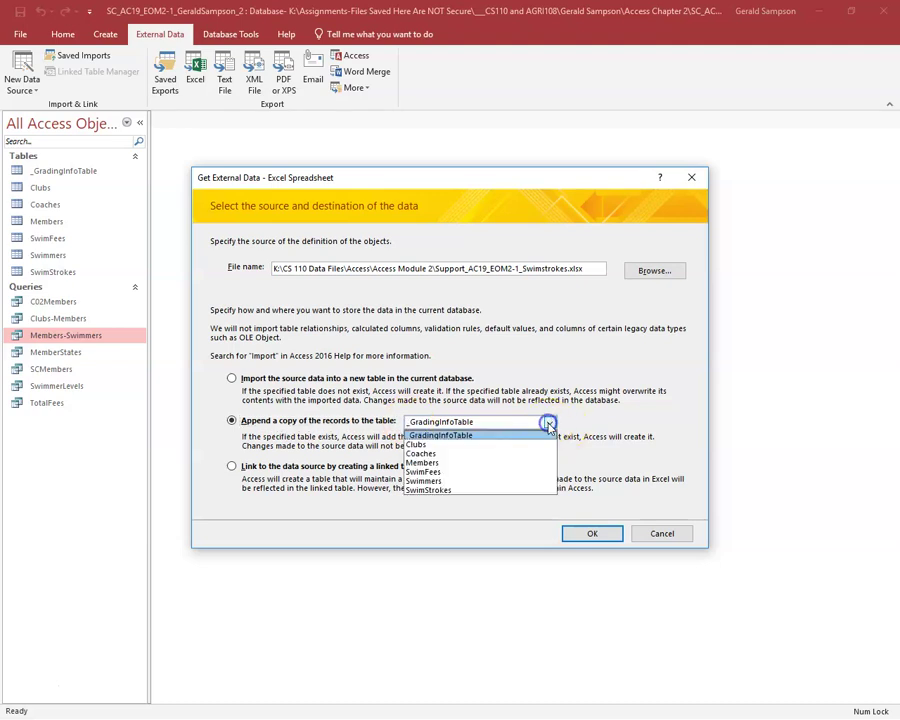
{"action": "left_click", "coordinate": [428, 489]}
{"action": "left_click", "coordinate": [596, 536]}
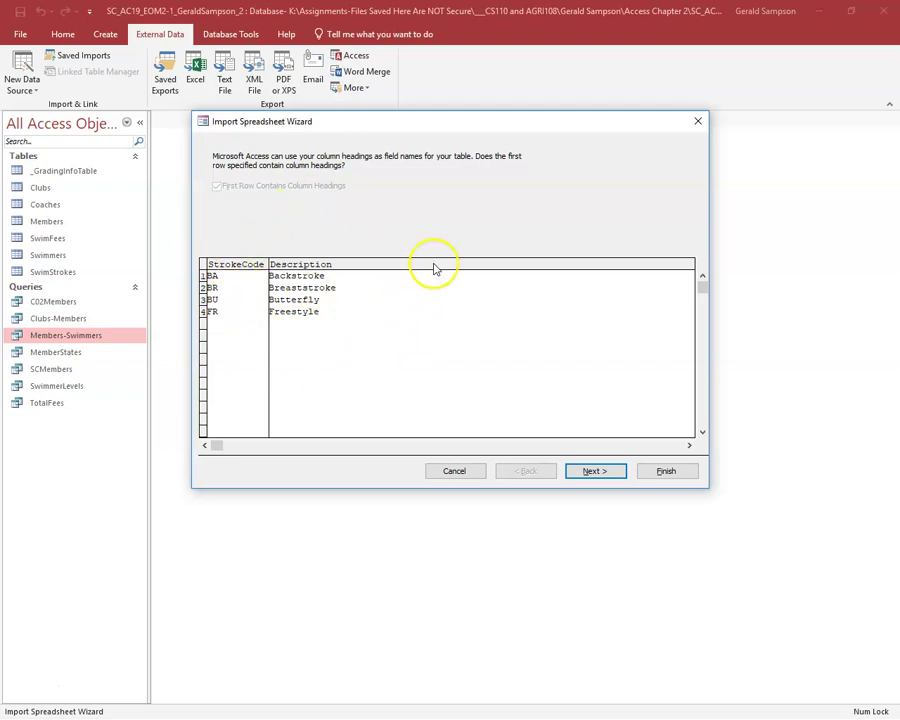
Complete the spreadsheet import into the SwimStrokes table without analyzing the table, and close the import window
{"action": "left_click", "coordinate": [594, 471]}
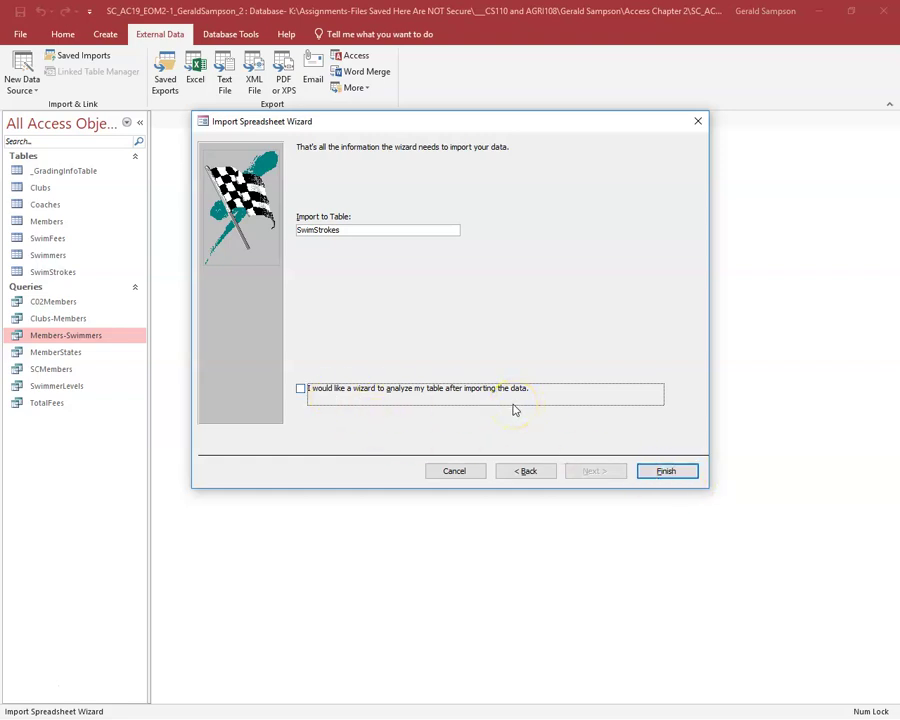
{"action": "left_click", "coordinate": [667, 470]}
{"action": "left_click", "coordinate": [663, 545]}
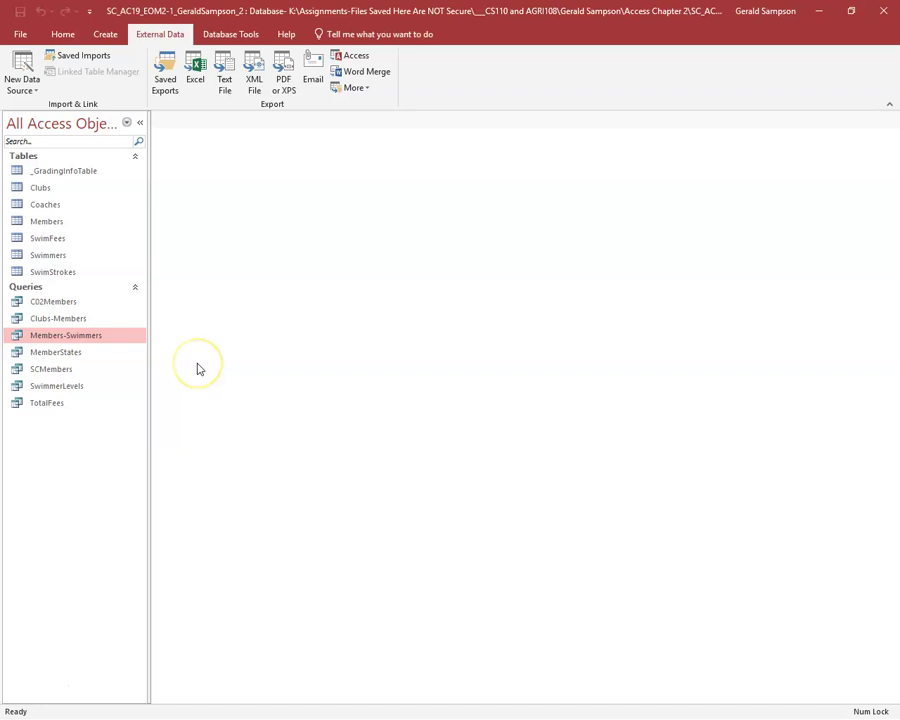
Open the SwimStrokes table to check the imported stroke records, and close it
{"action": "left_click", "coordinate": [57, 277]}
{"action": "double_click", "coordinate": [57, 277]}
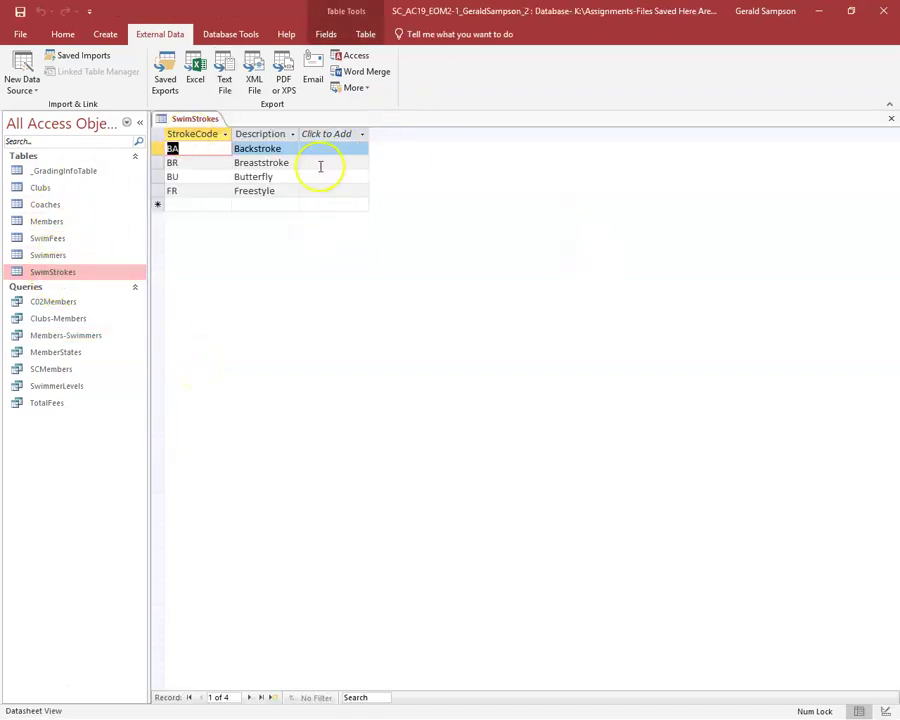
{"action": "left_click", "coordinate": [890, 118]}
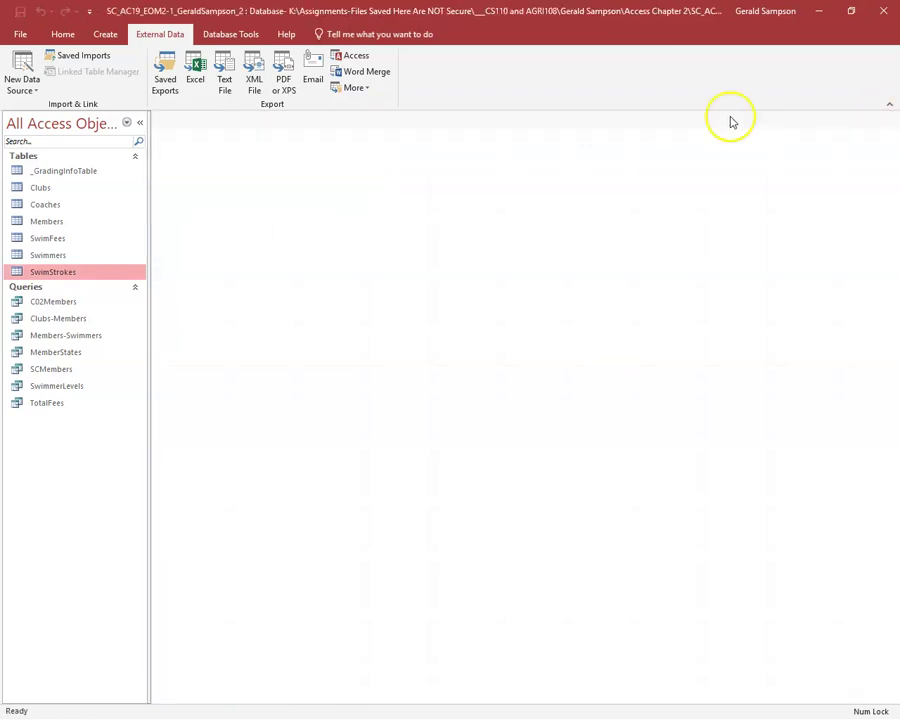
{"action": "left_click", "coordinate": [231, 326]}
Open the SwimmerLevels query in Design View and move the LastName field ahead of FirstName
{"action": "double_click", "coordinate": [70, 384]}
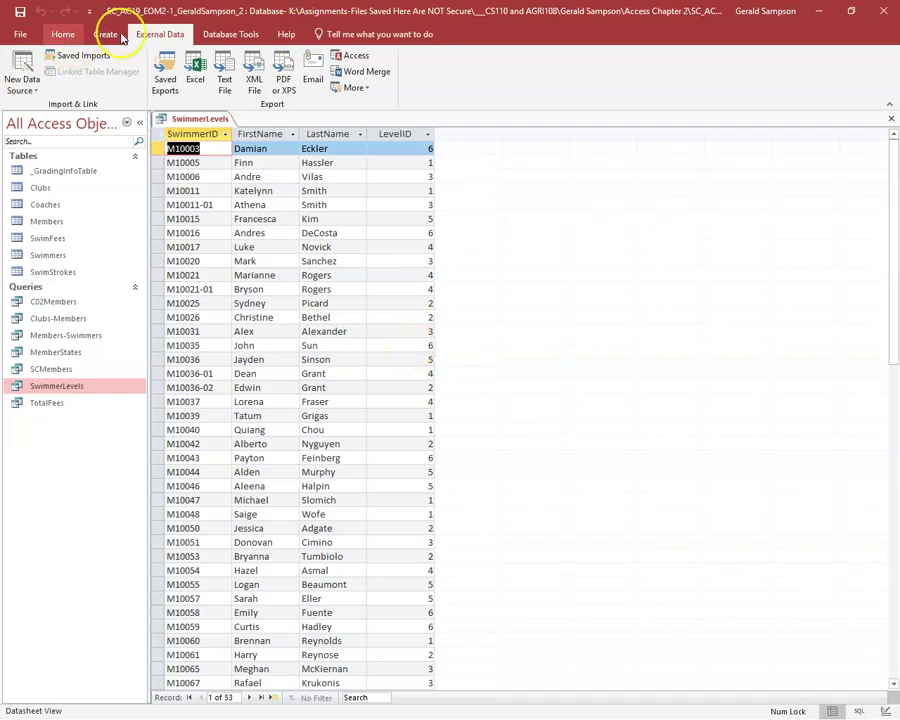
{"action": "left_click", "coordinate": [63, 34]}
{"action": "left_click", "coordinate": [16, 62]}
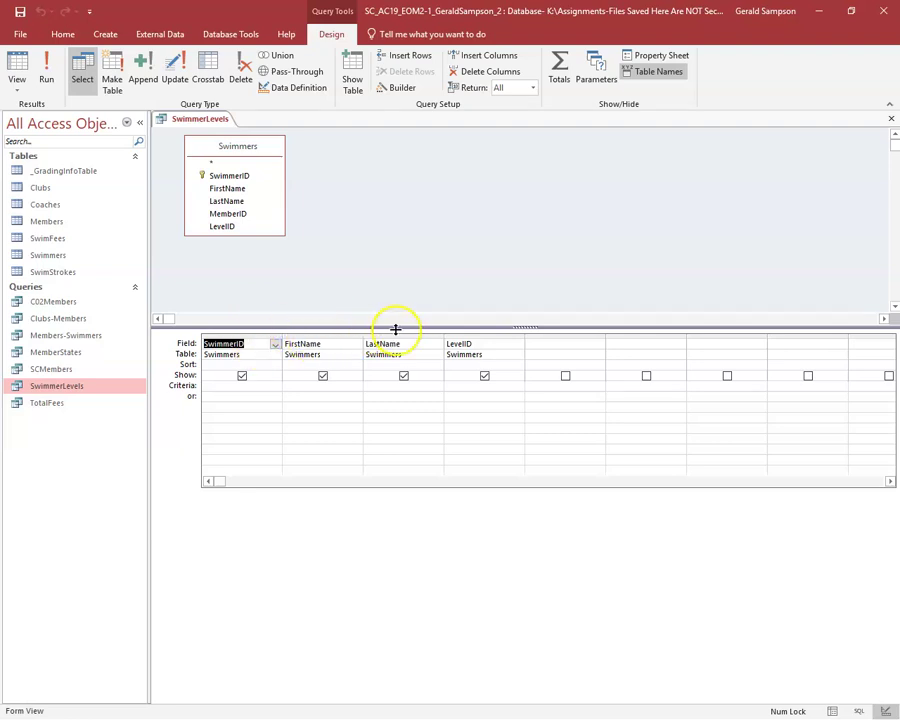
{"action": "left_click", "coordinate": [398, 337]}
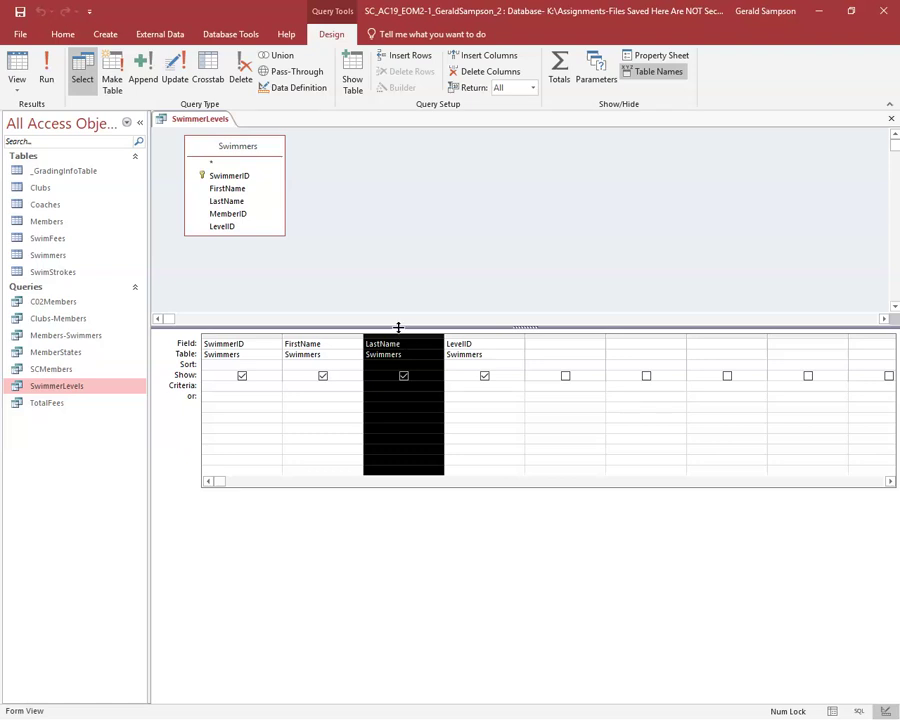
{"action": "left_click", "coordinate": [448, 290]}
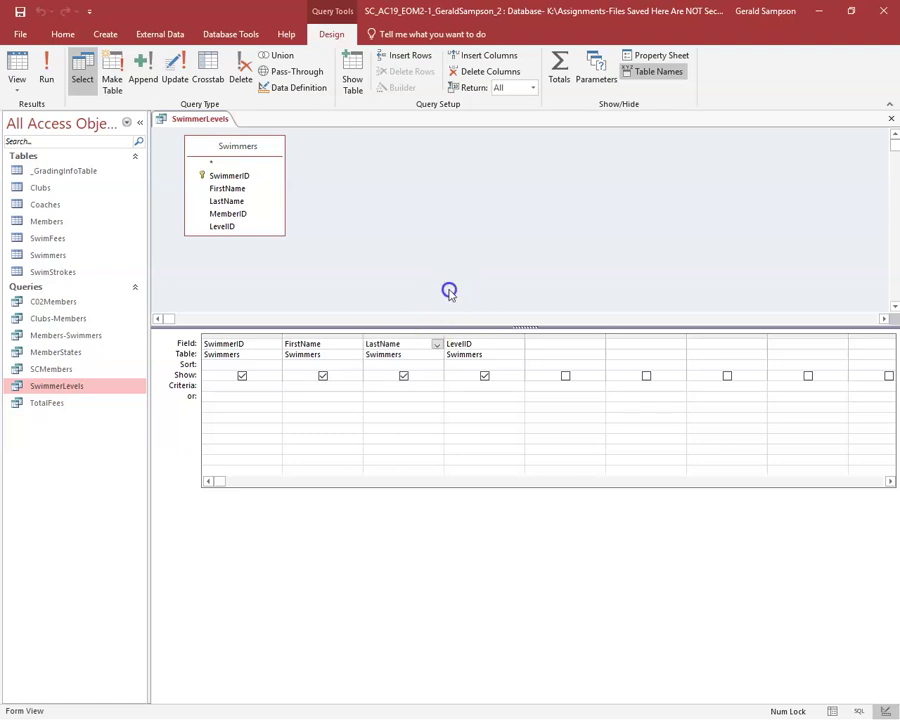
{"action": "left_click", "coordinate": [398, 337]}
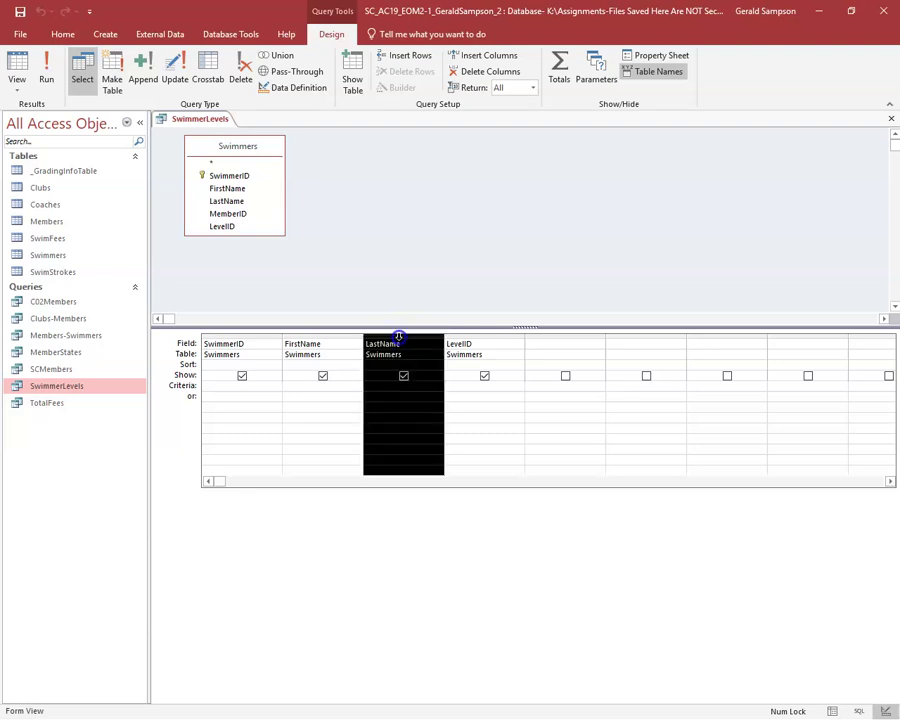
{"action": "left_click_drag", "start_coordinate": [400, 343], "coordinate": [279, 348]}
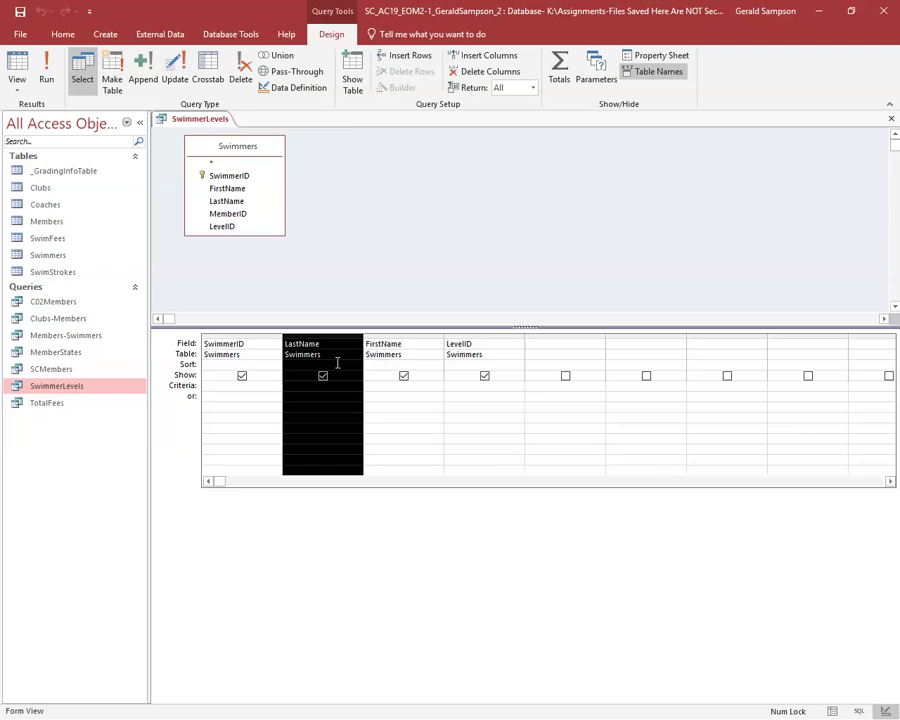
Limit LevelID to 5 or 6 using separate criteria rows, and sort LastName and FirstName in ascending order
{"action": "left_click", "coordinate": [474, 386]}
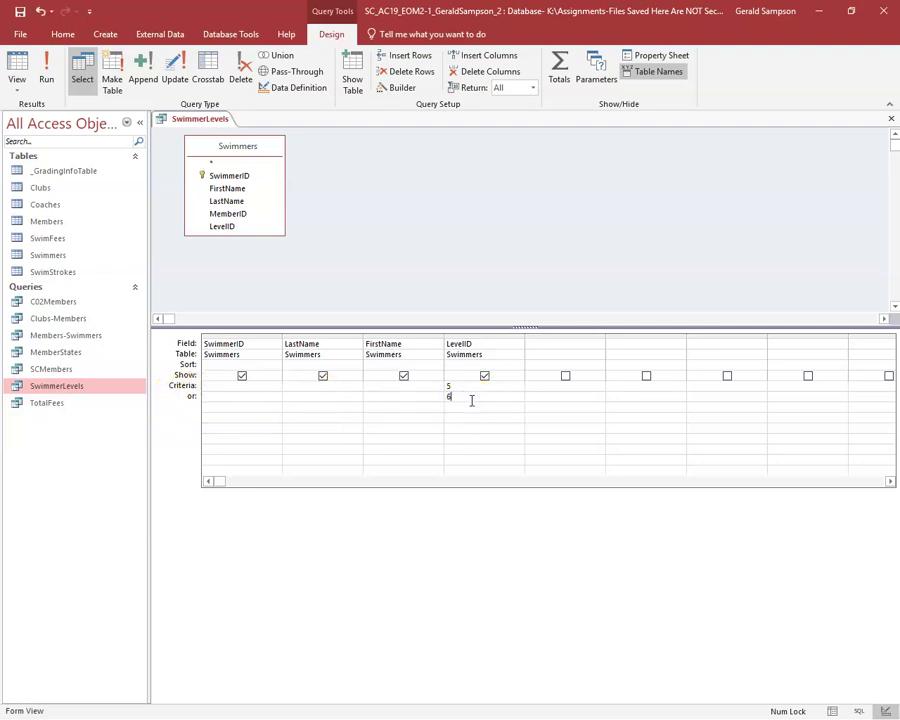
{"action": "left_click", "coordinate": [485, 350]}
{"action": "left_click", "coordinate": [354, 364]}
{"action": "left_click", "coordinate": [305, 375]}
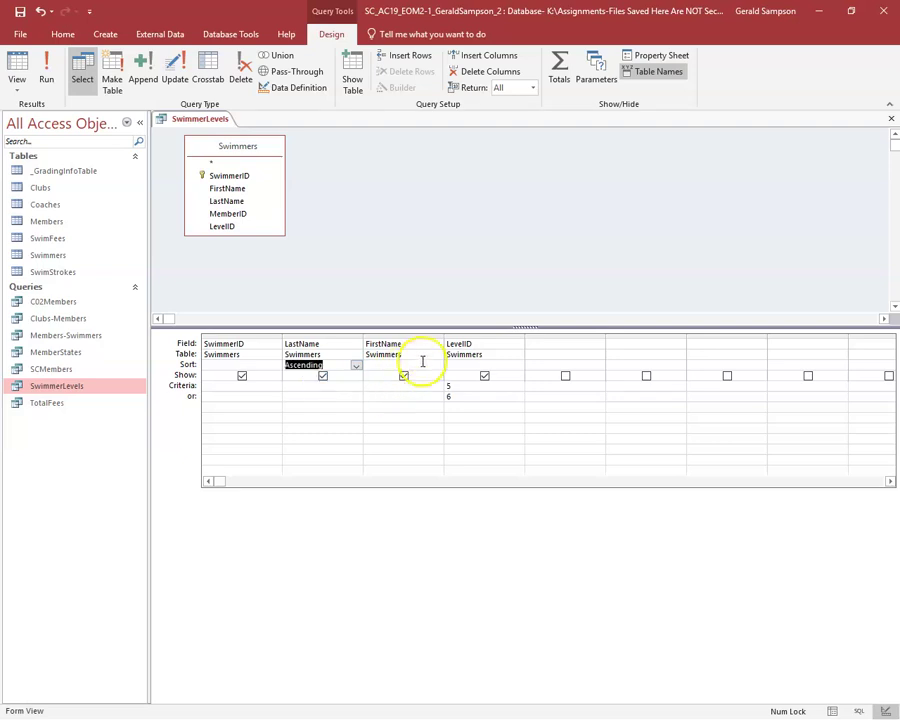
{"action": "left_click", "coordinate": [432, 364]}
{"action": "left_click", "coordinate": [436, 365]}
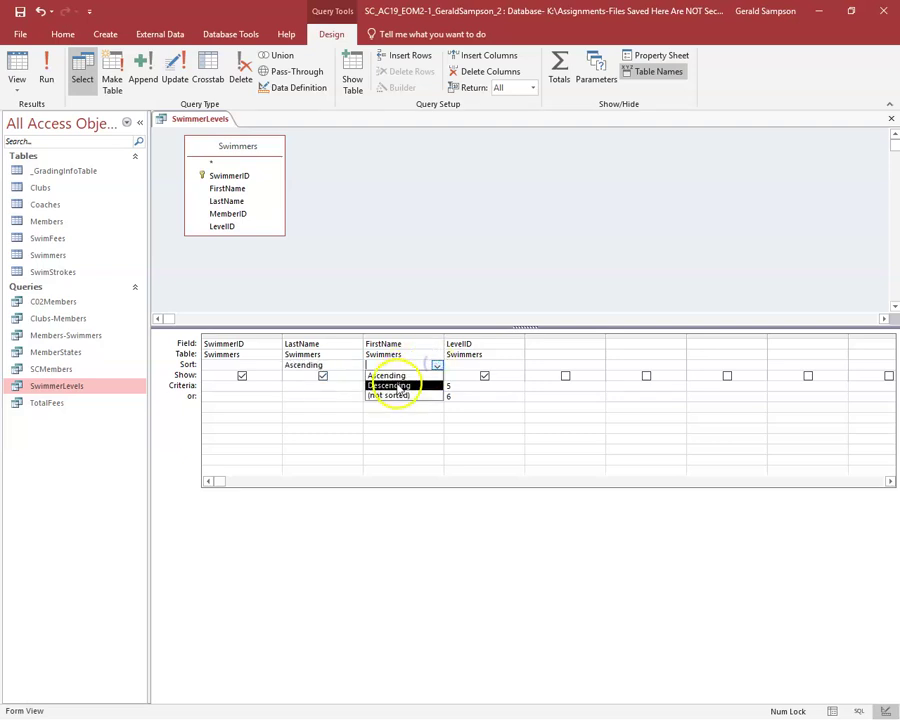
{"action": "left_click", "coordinate": [398, 375]}
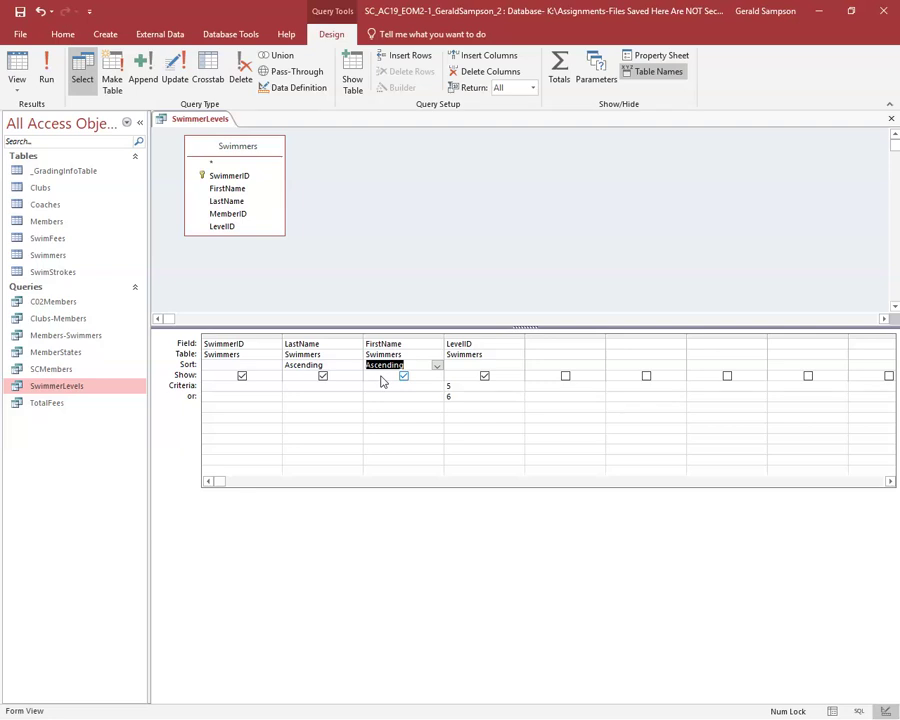
Set the caption of the LevelID field to SkillLevel
{"action": "right_click", "coordinate": [512, 342]}
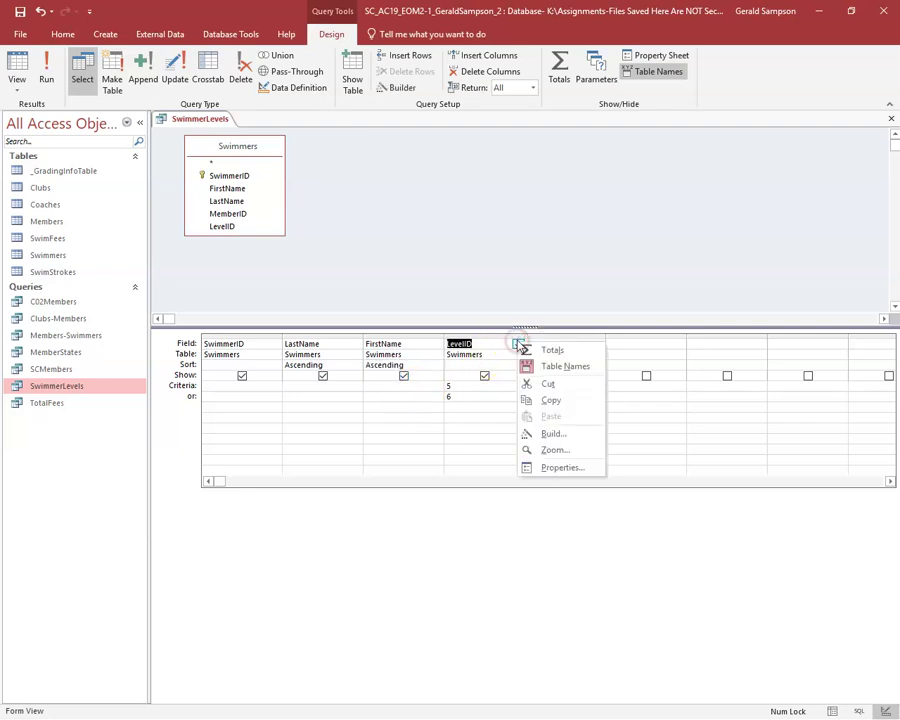
{"action": "left_click", "coordinate": [562, 468]}
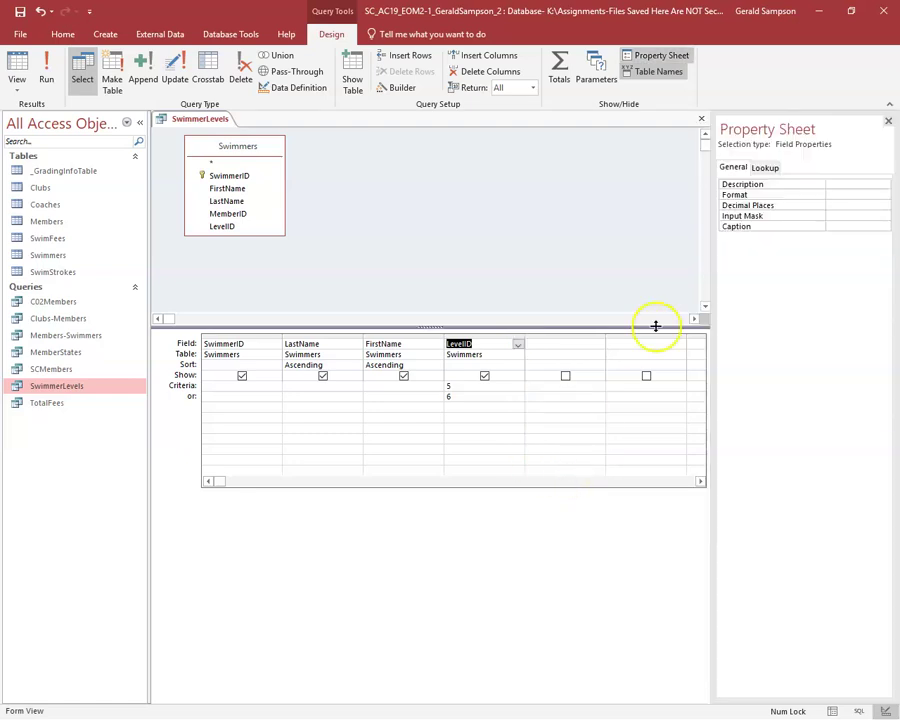
{"action": "left_click", "coordinate": [828, 226]}
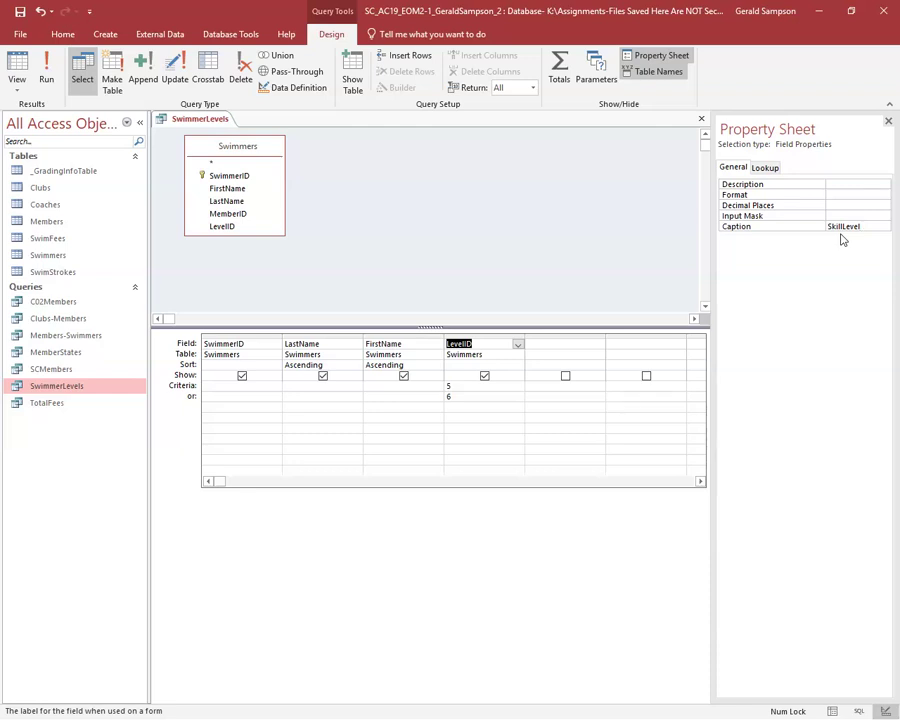
Run the SwimmerLevels query to check its records and close it, saving the design changes
{"action": "left_click", "coordinate": [46, 72]}
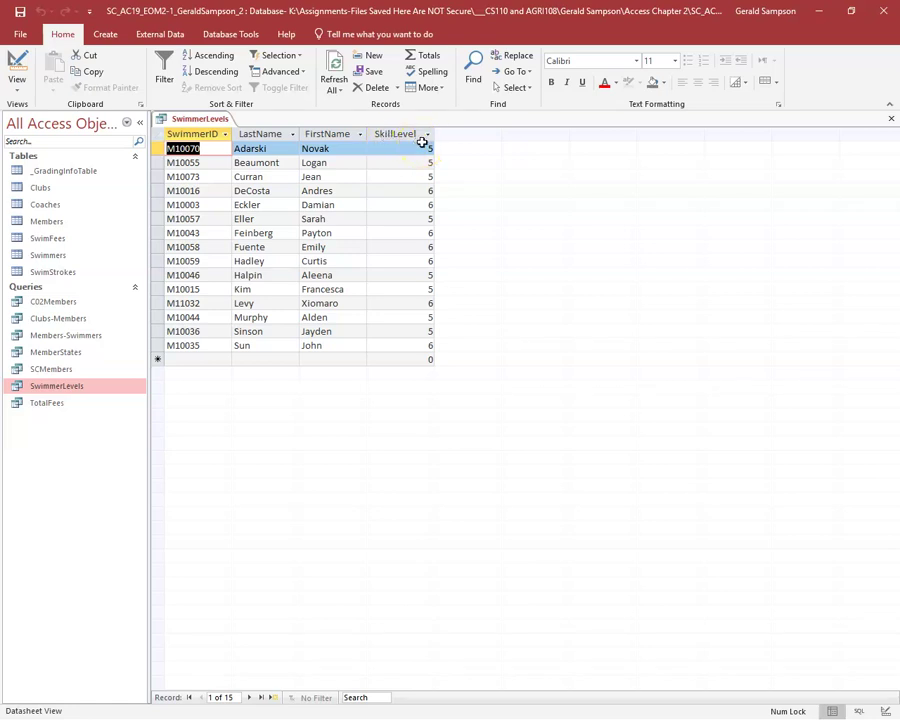
{"action": "left_click", "coordinate": [890, 119]}
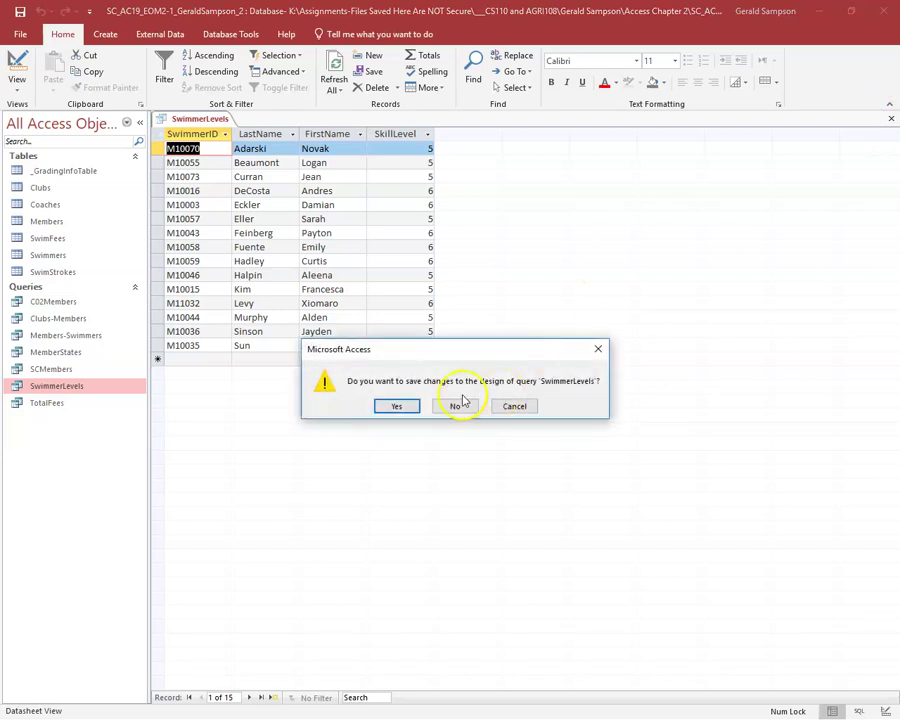
{"action": "left_click", "coordinate": [397, 404]}
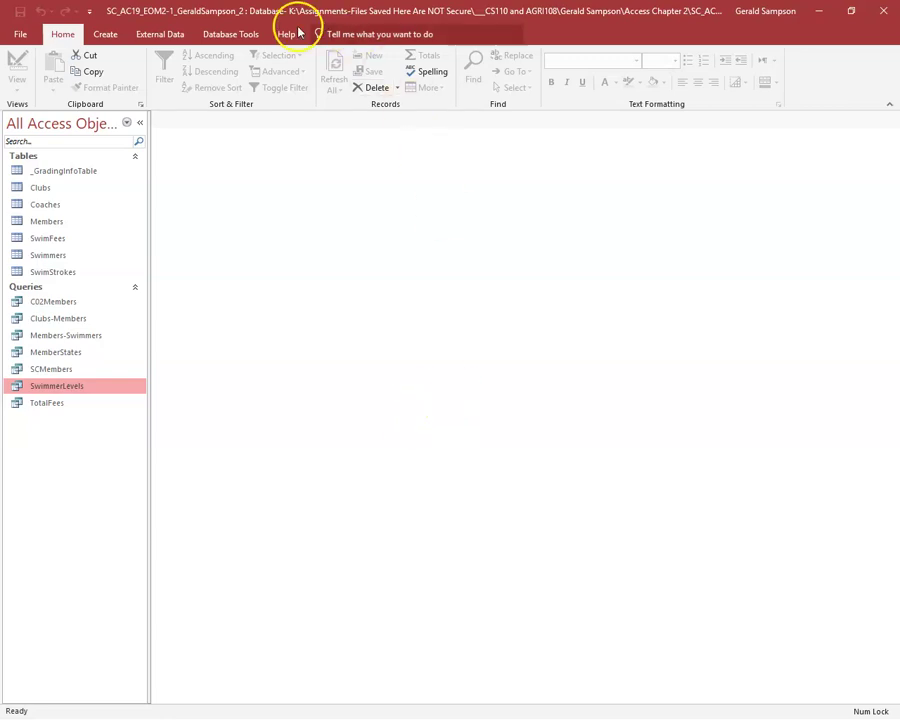
{"action": "left_click", "coordinate": [106, 34]}
{"action": "left_click", "coordinate": [206, 80]}
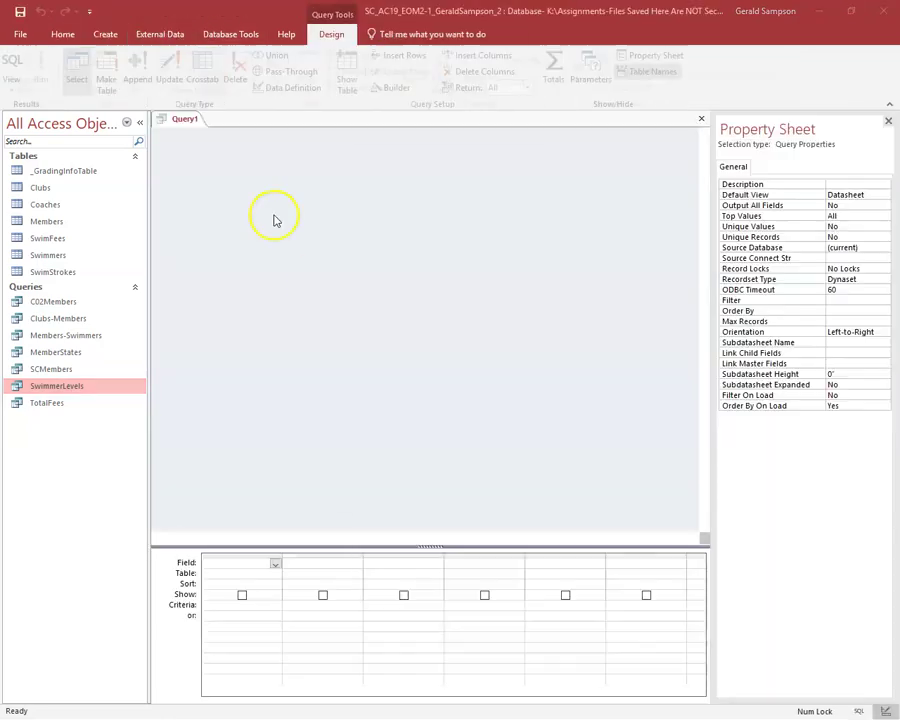
{"action": "double_click", "coordinate": [378, 229]}
{"action": "left_click", "coordinate": [536, 493]}
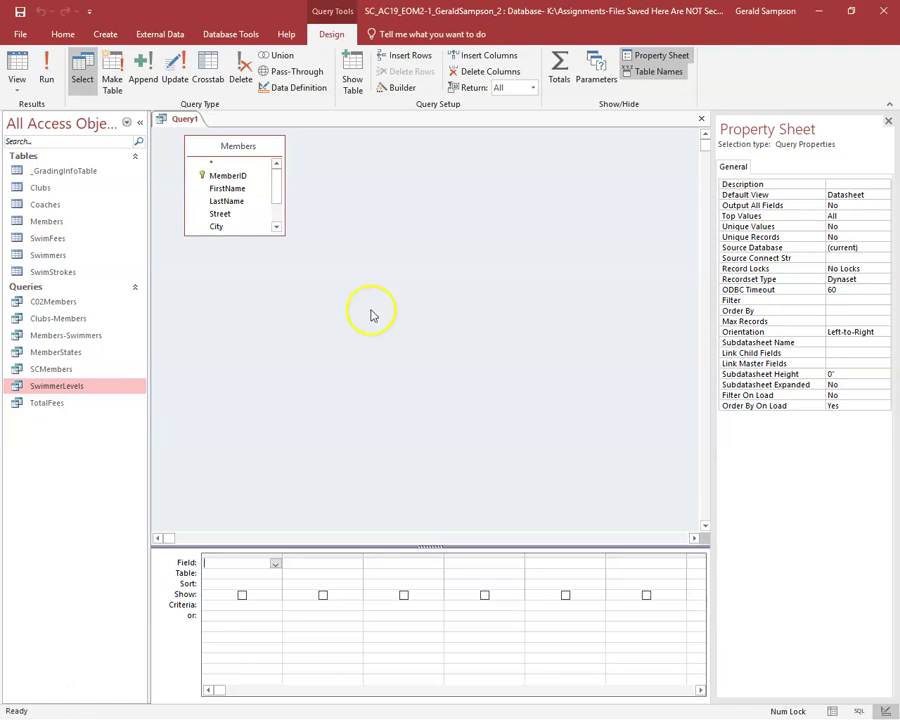
{"action": "left_click_drag", "start_coordinate": [246, 236], "coordinate": [250, 310]}
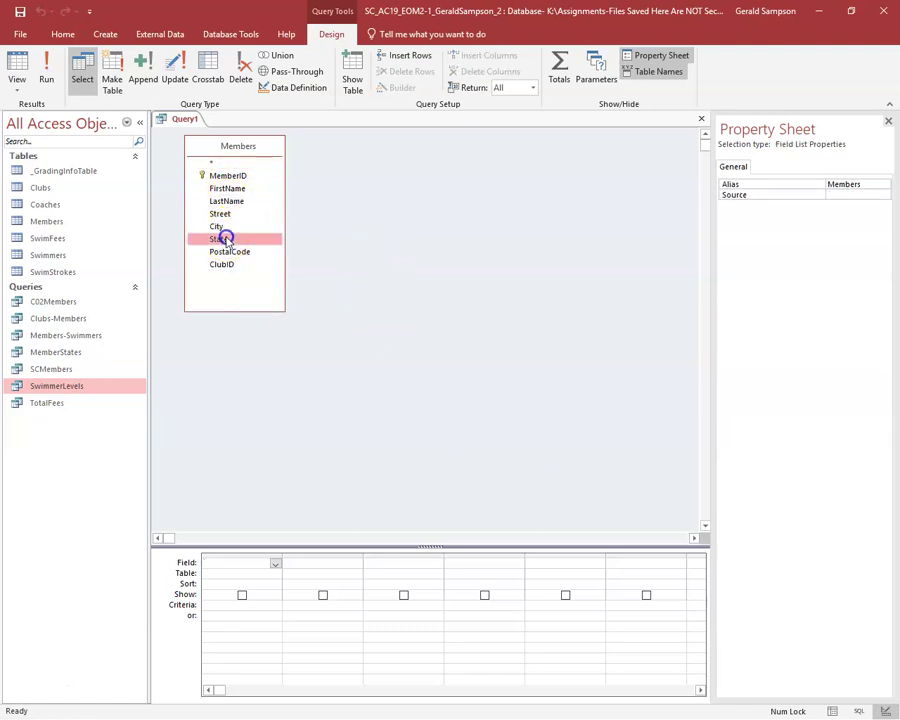
{"action": "double_click", "coordinate": [226, 238]}
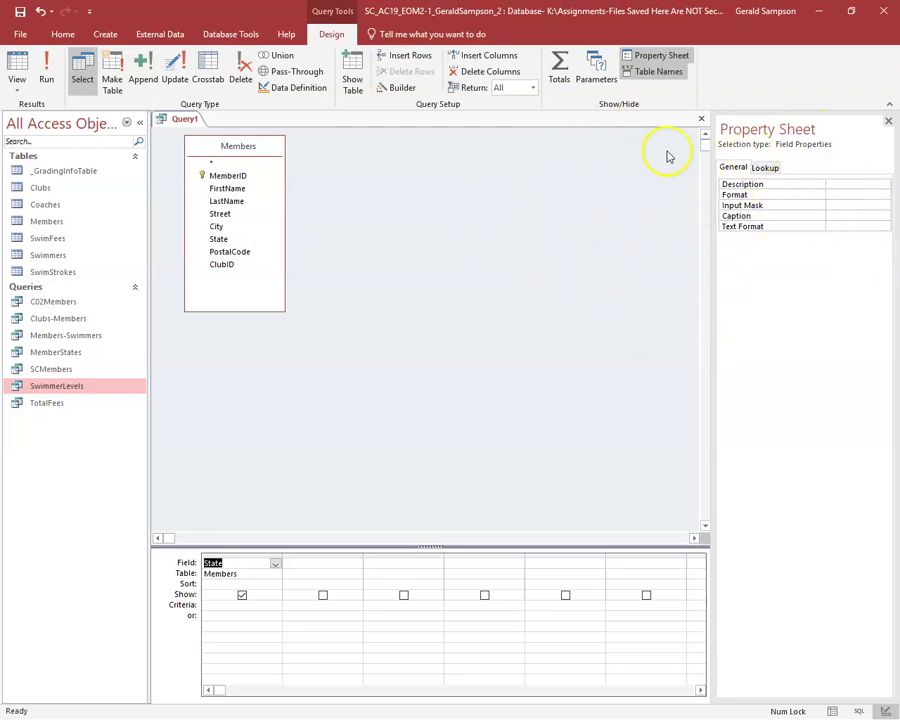
{"action": "left_click", "coordinate": [701, 119]}
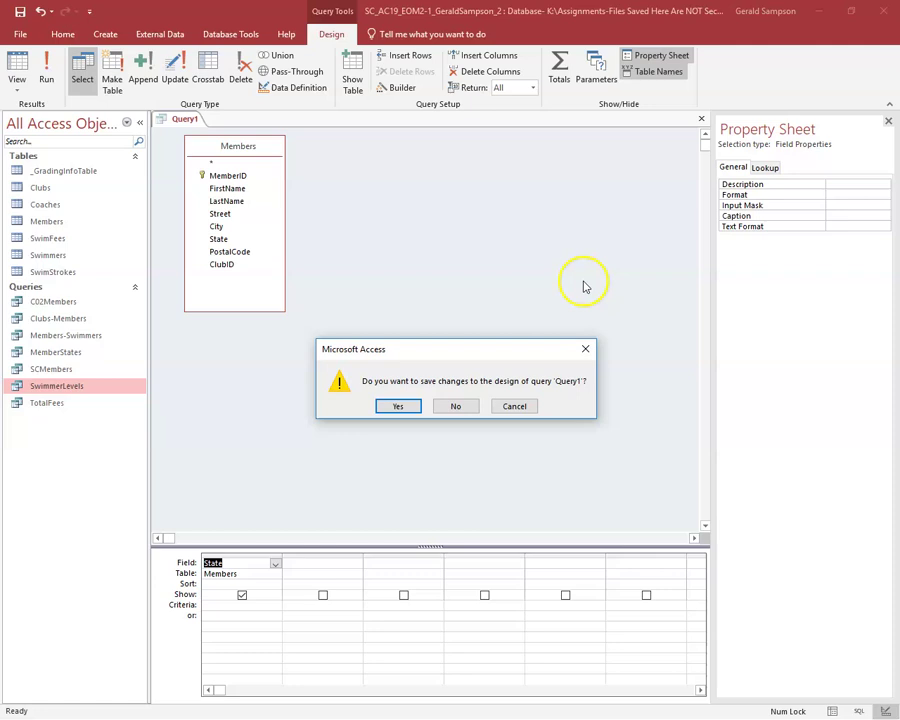
{"action": "left_click", "coordinate": [460, 405]}
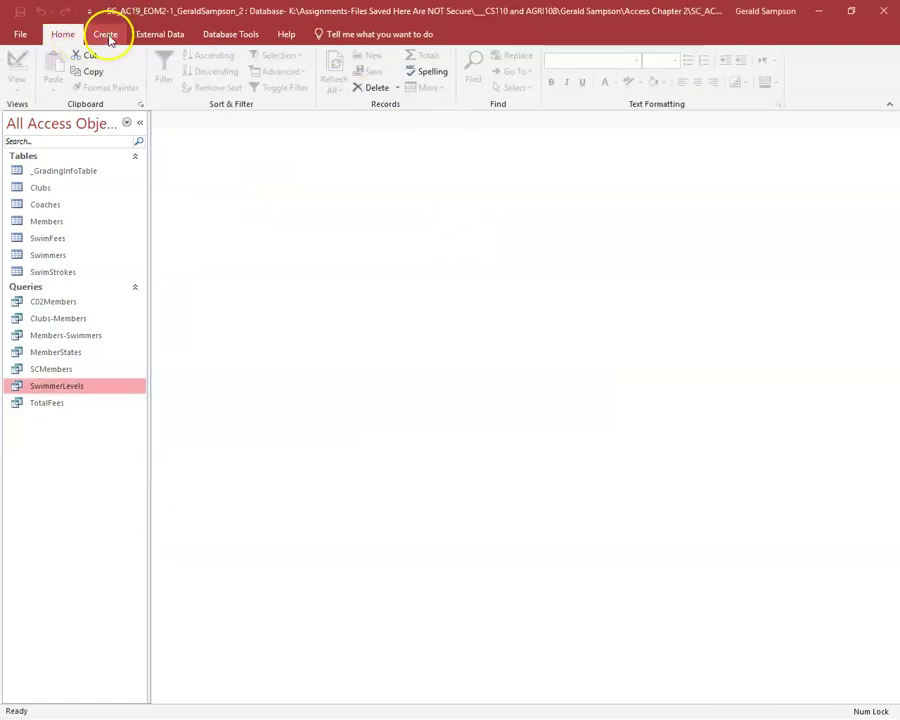
Create a new query in Design View based on the Members table and add the State field
{"action": "left_click", "coordinate": [103, 34]}
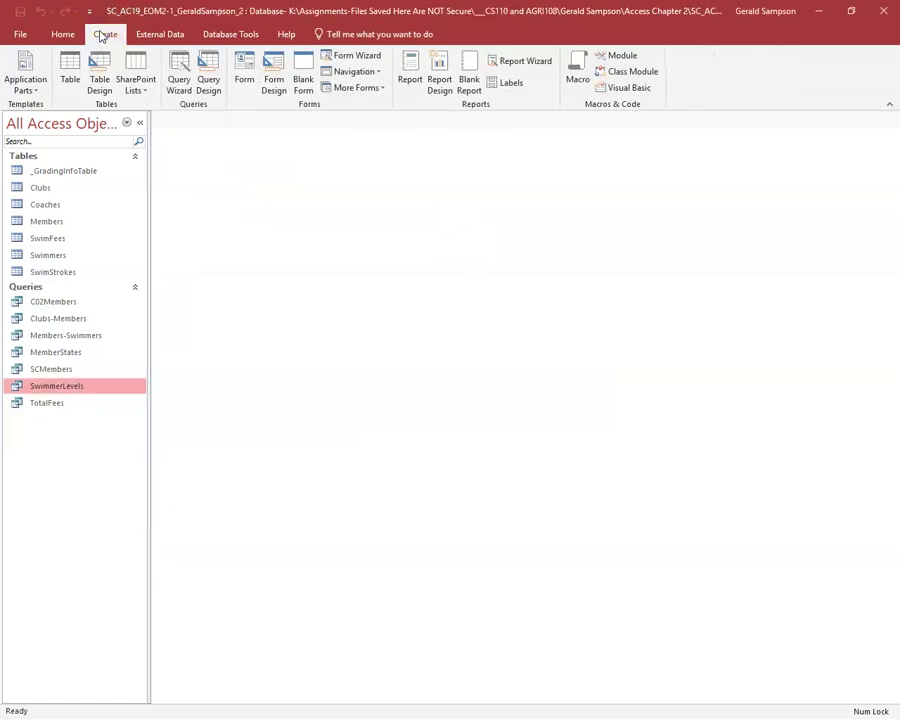
{"action": "left_click", "coordinate": [208, 80]}
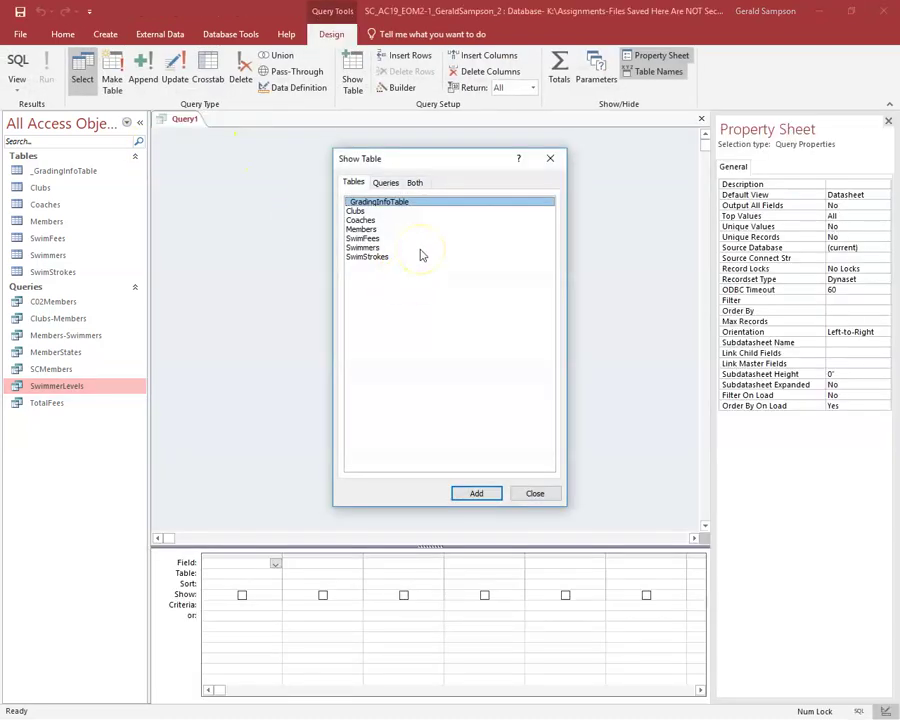
{"action": "double_click", "coordinate": [362, 229]}
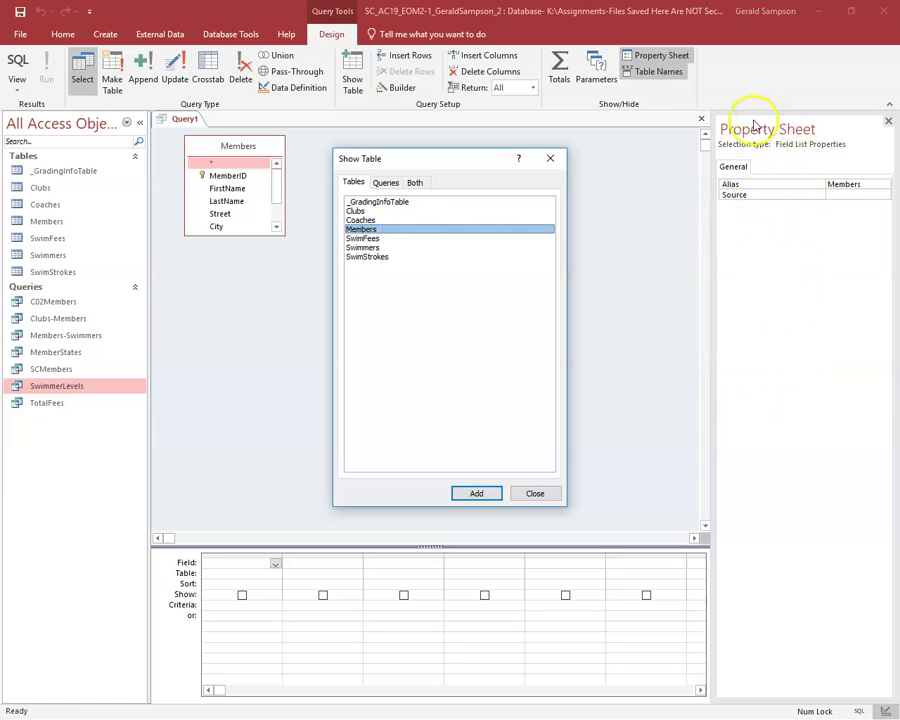
{"action": "left_click", "coordinate": [550, 493]}
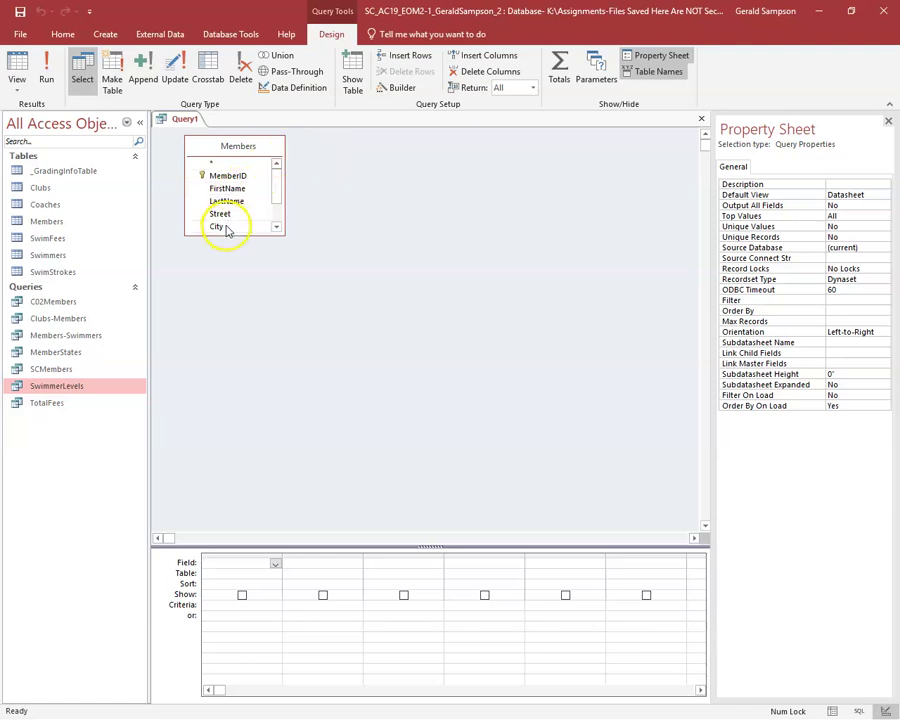
{"action": "left_click_drag", "start_coordinate": [279, 190], "coordinate": [279, 204]}
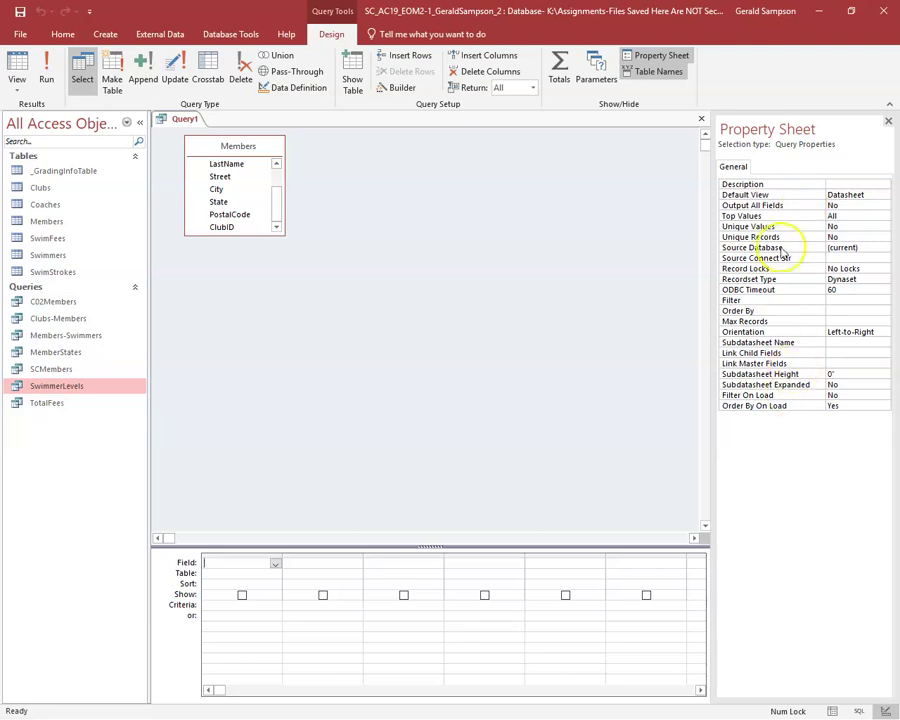
{"action": "double_click", "coordinate": [217, 203]}
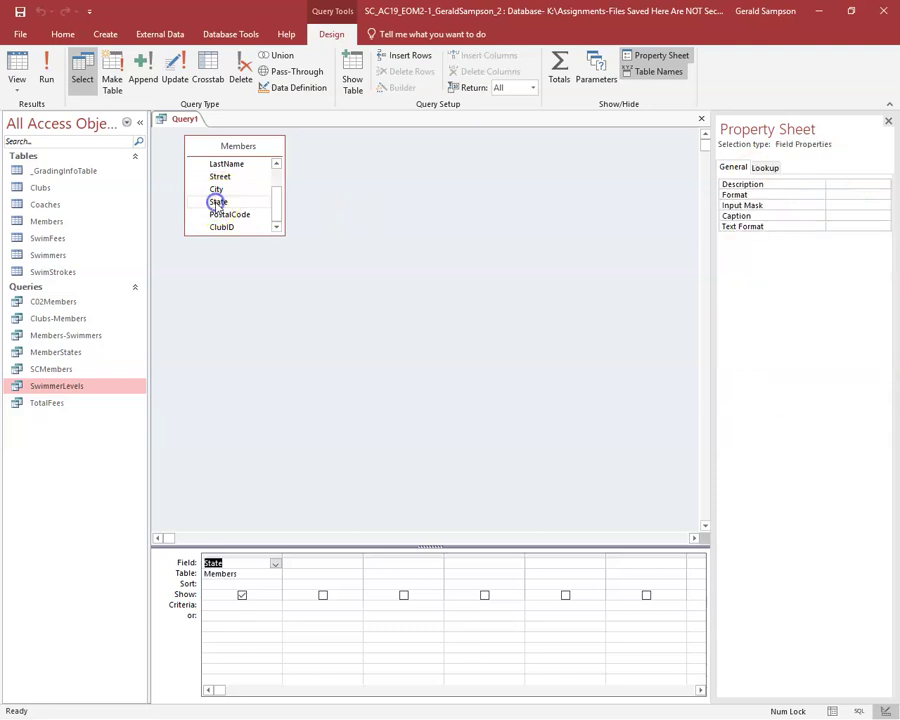
Examine the properties of the State field and the Members field list, and run the query to view its records
{"action": "right_click", "coordinate": [258, 565]}
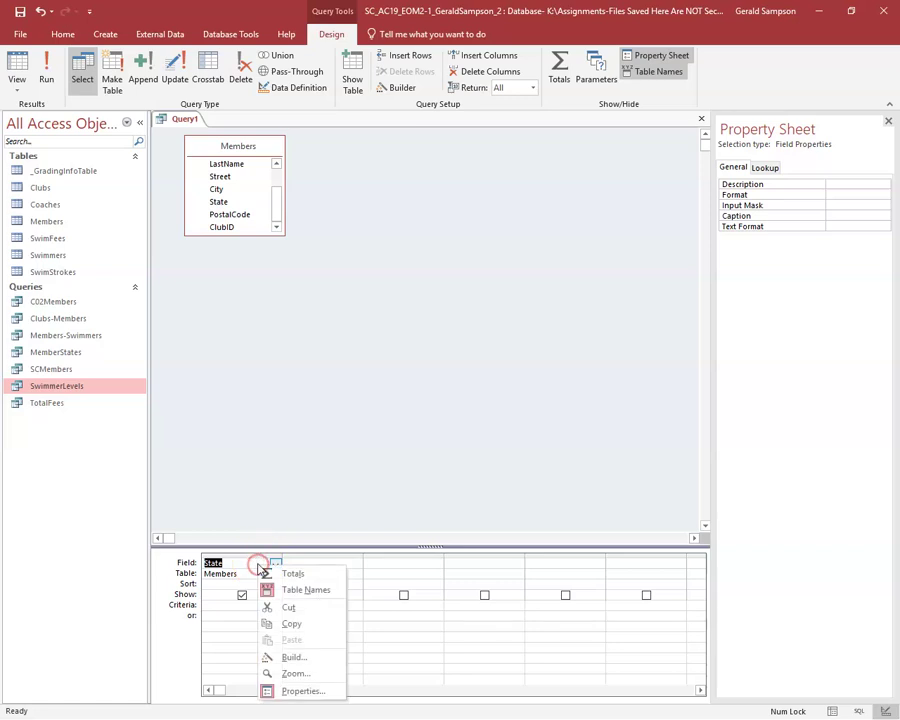
{"action": "left_click", "coordinate": [315, 690]}
{"action": "right_click", "coordinate": [258, 565]}
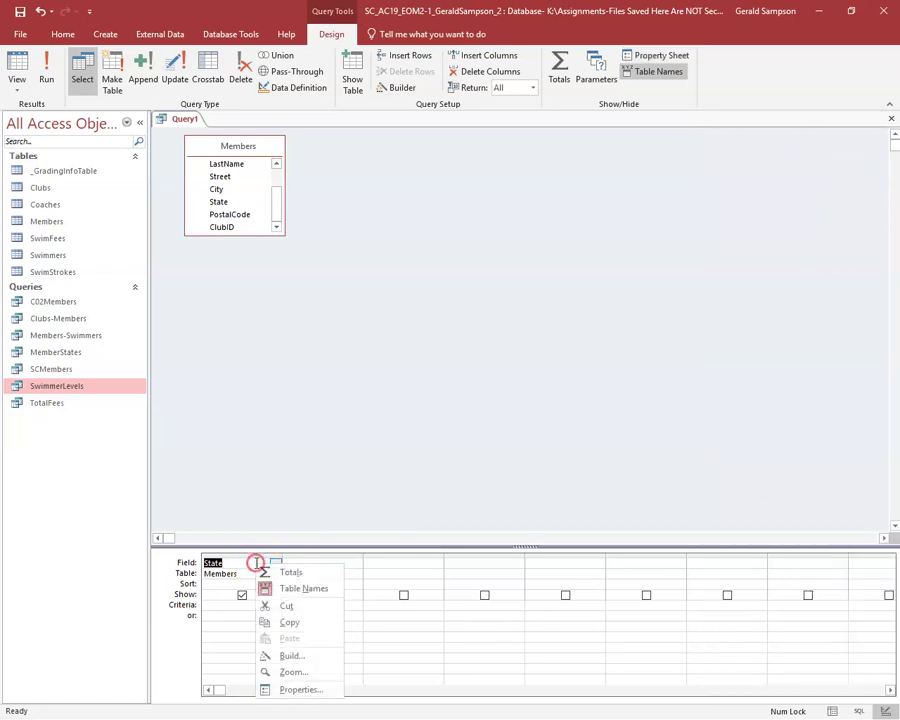
{"action": "left_click", "coordinate": [290, 692]}
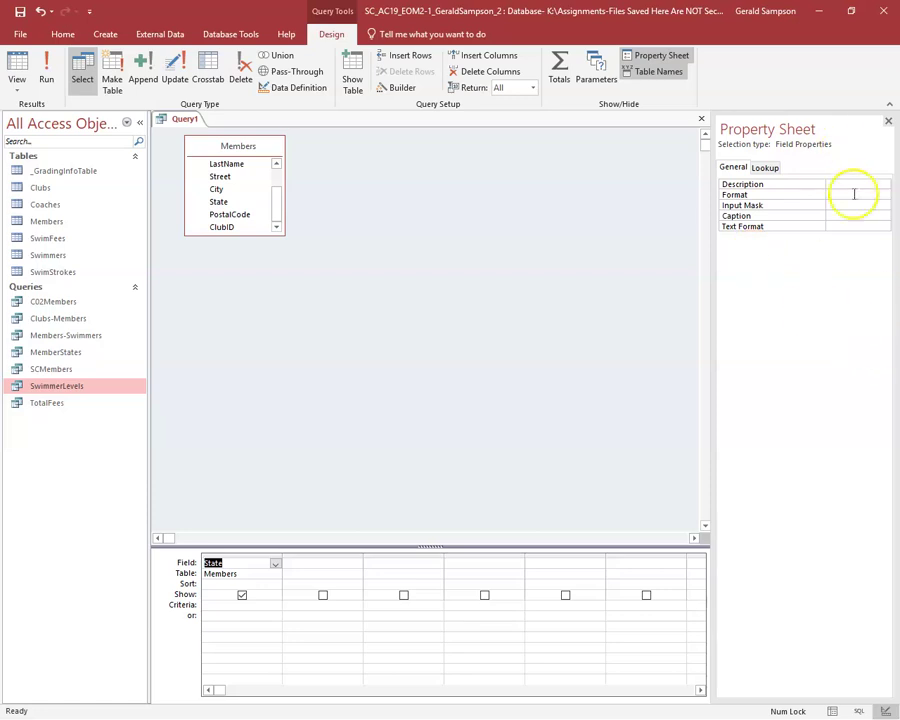
{"action": "left_click", "coordinate": [768, 168]}
{"action": "left_click", "coordinate": [736, 168]}
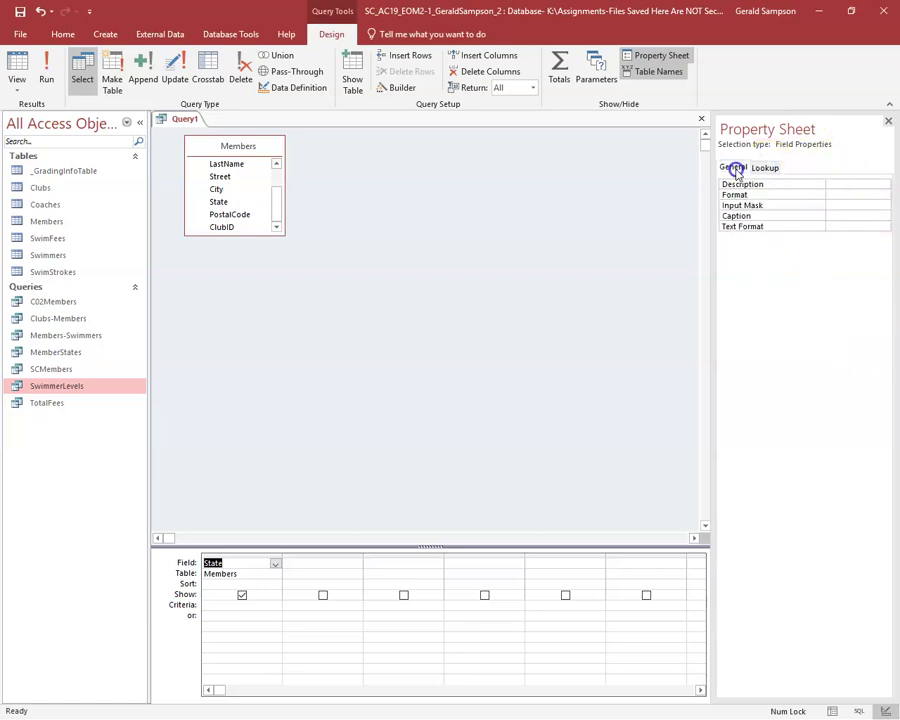
{"action": "left_click", "coordinate": [250, 146]}
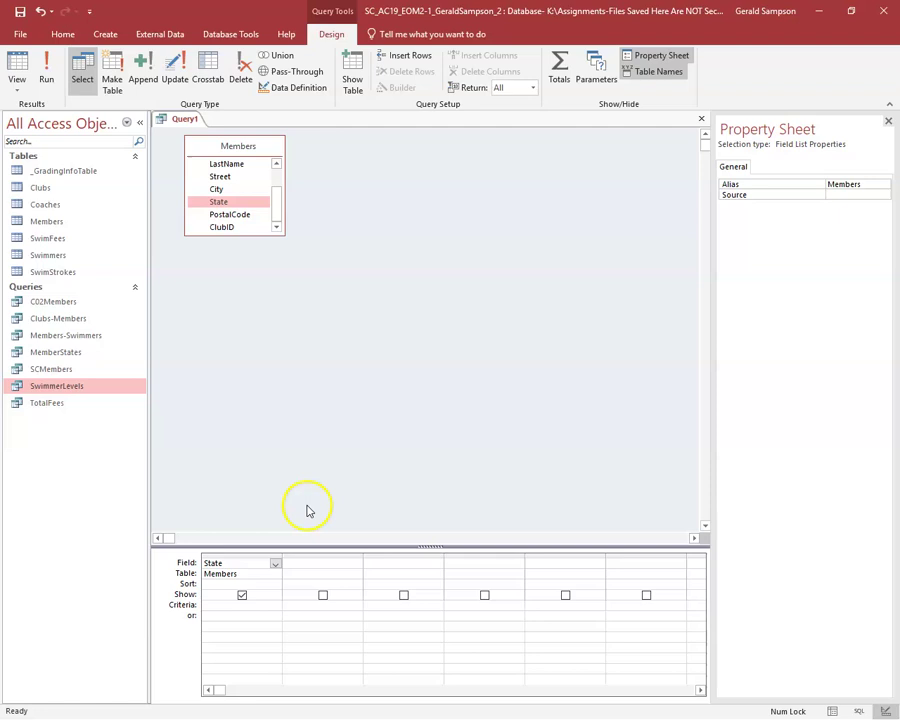
{"action": "right_click", "coordinate": [258, 151]}
{"action": "left_click", "coordinate": [305, 177]}
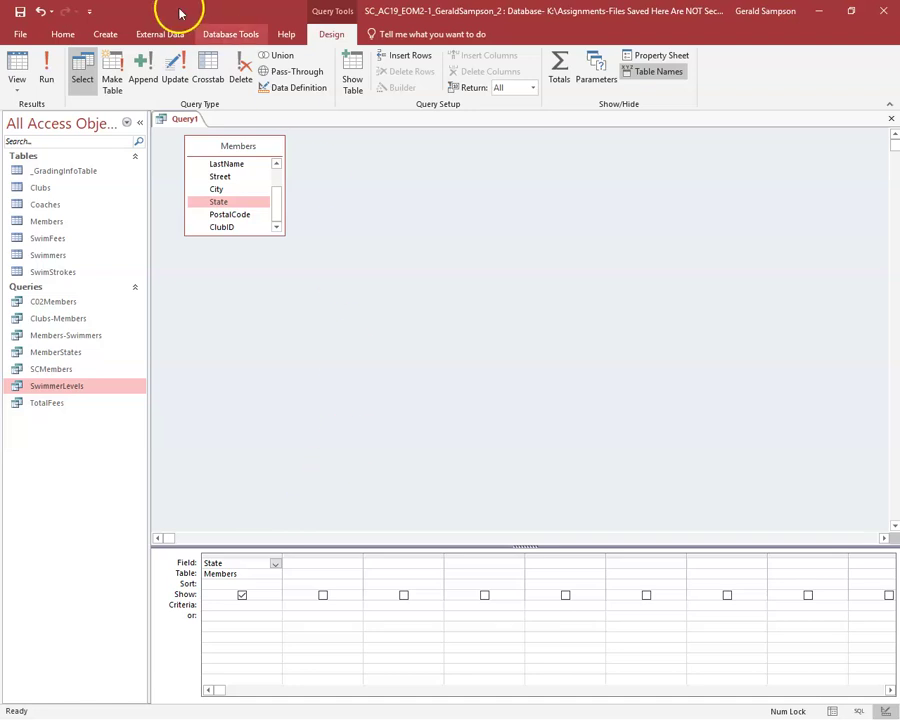
{"action": "left_click", "coordinate": [46, 72]}
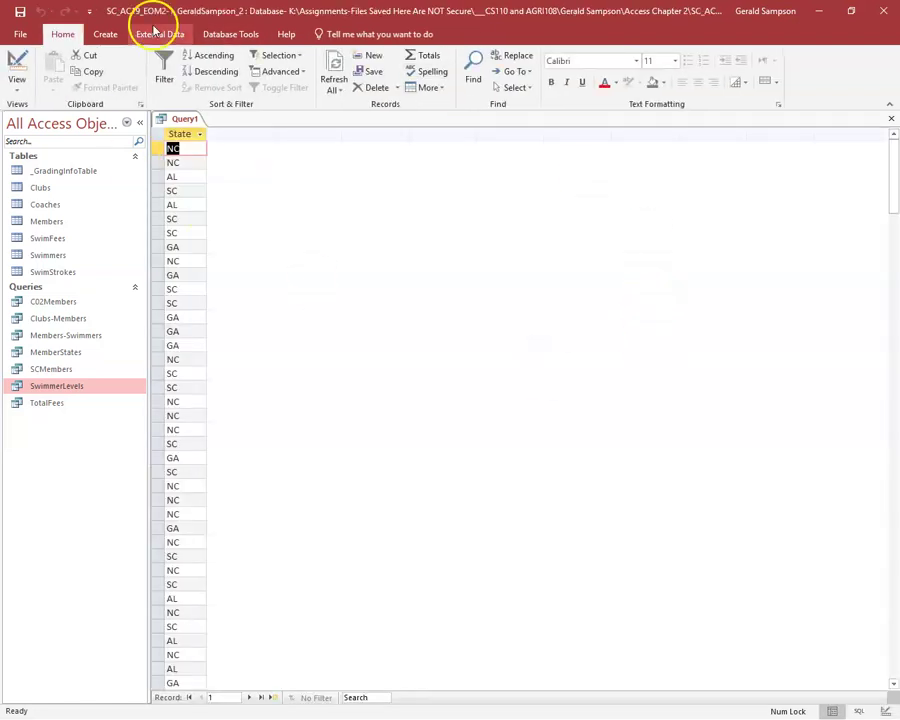
{"action": "left_click", "coordinate": [15, 64]}
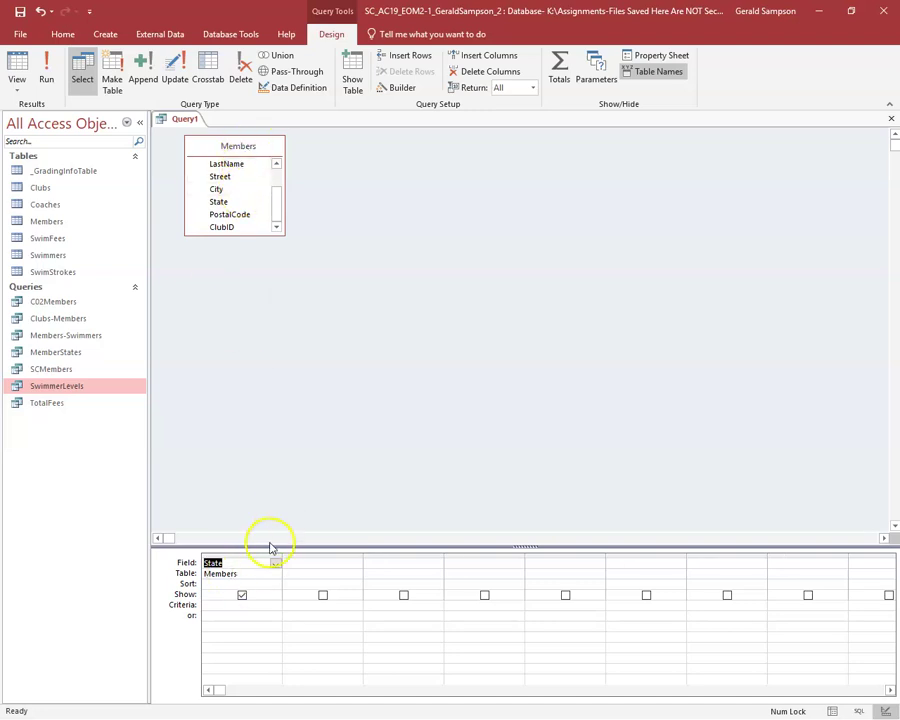
Check the State column's field properties in the design grid for a setting that returns unique values
{"action": "left_click", "coordinate": [652, 55]}
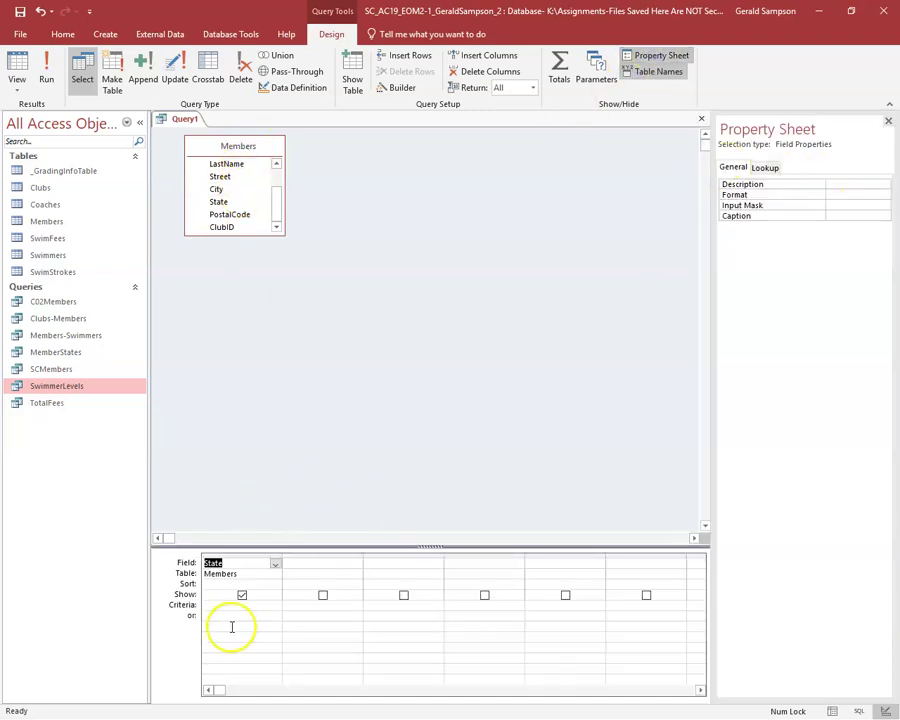
{"action": "left_click", "coordinate": [222, 596]}
{"action": "left_click", "coordinate": [254, 574]}
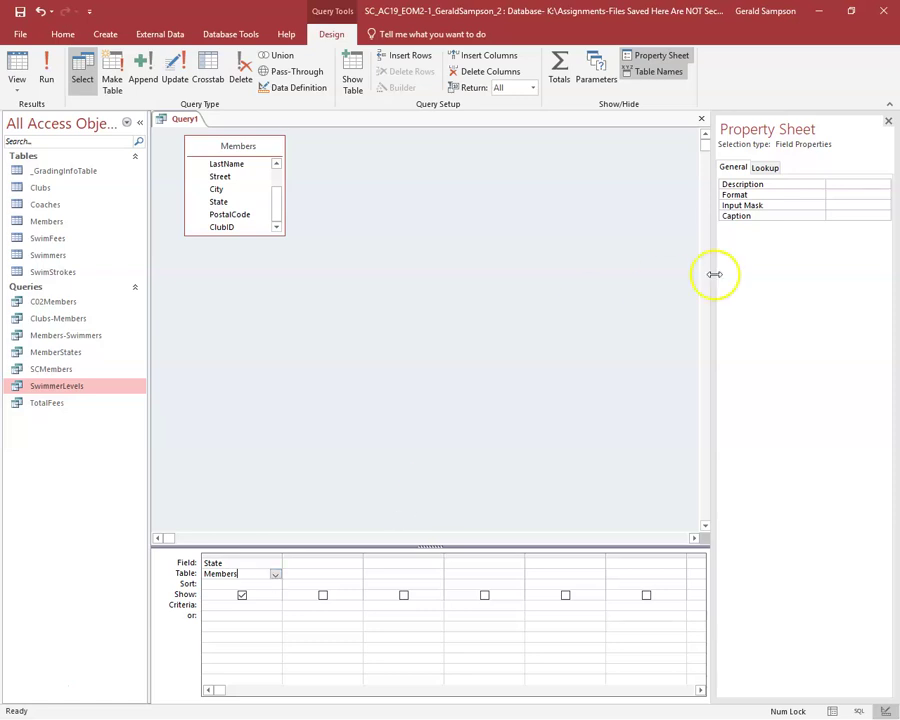
{"action": "right_click", "coordinate": [252, 578]}
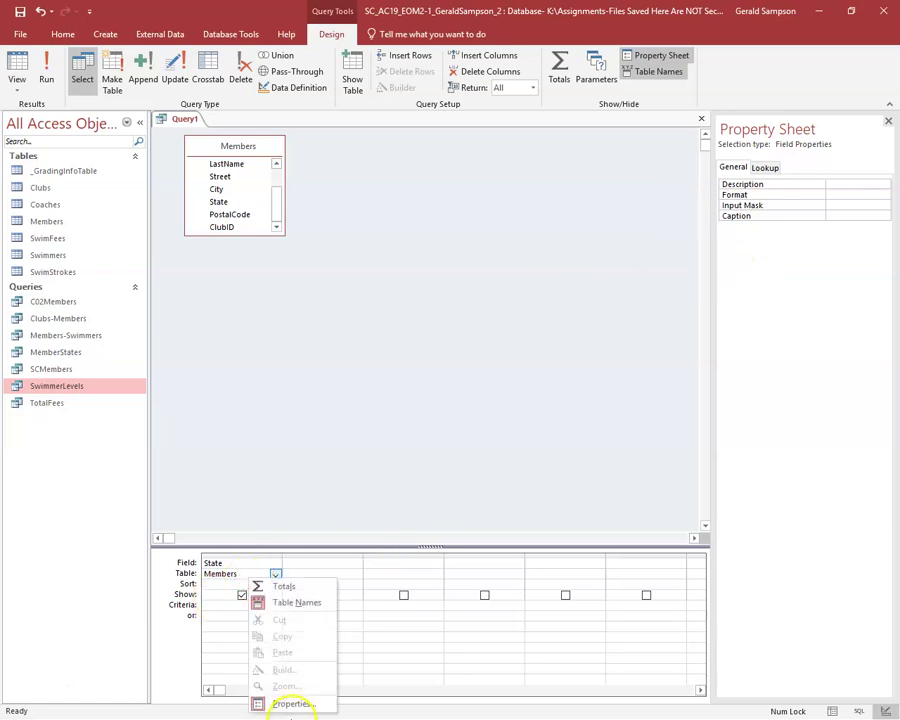
{"action": "left_click", "coordinate": [262, 703]}
{"action": "right_click", "coordinate": [268, 574]}
{"action": "left_click", "coordinate": [262, 703]}
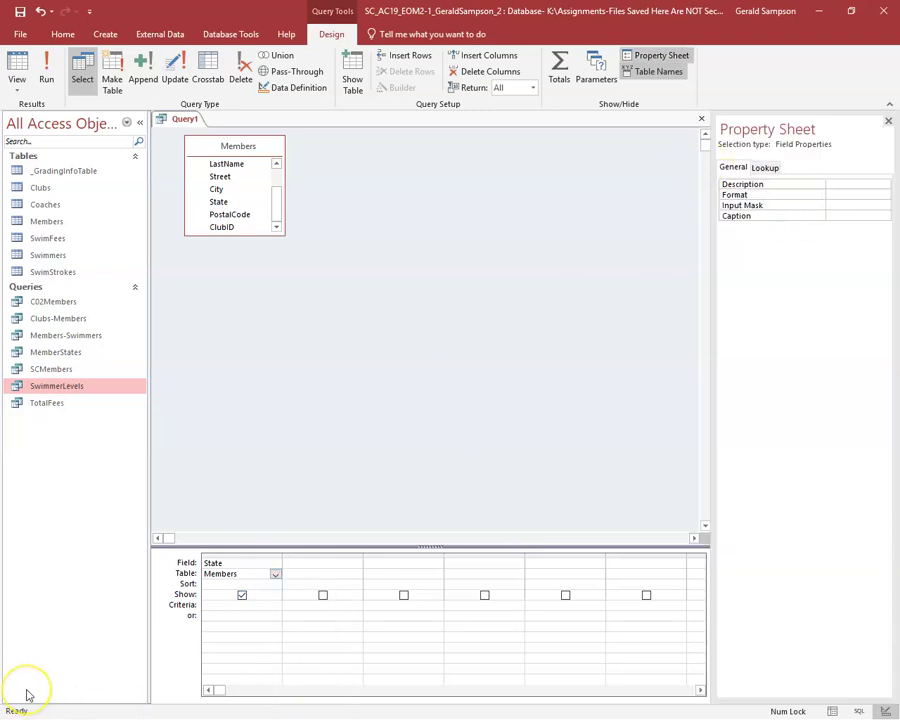
{"action": "key", "text": "alt+Return"}
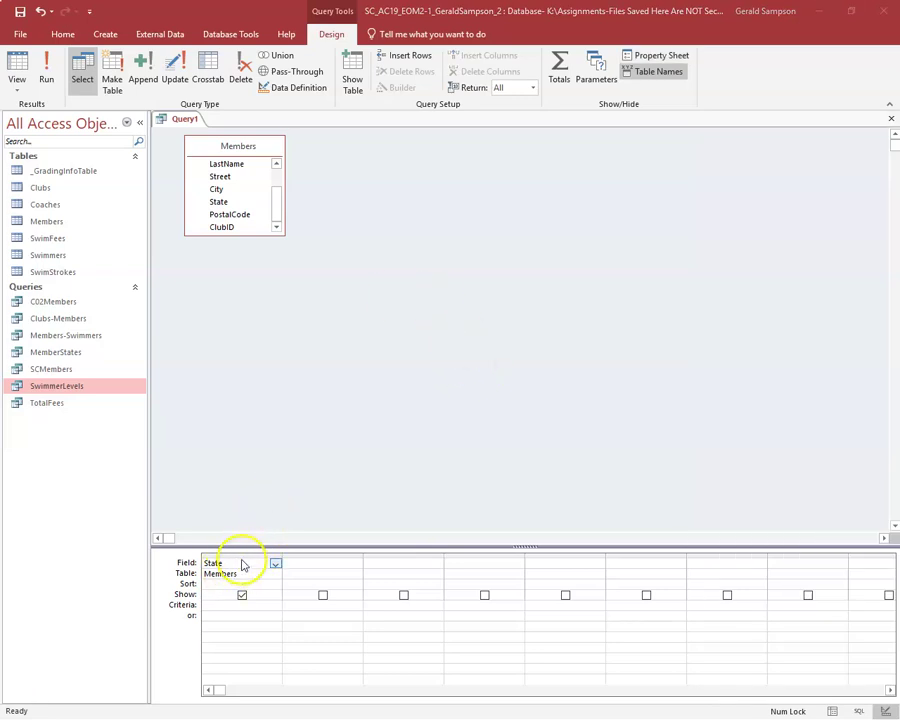
Show the properties of the whole query and set Unique Values to Yes
{"action": "left_click", "coordinate": [655, 56]}
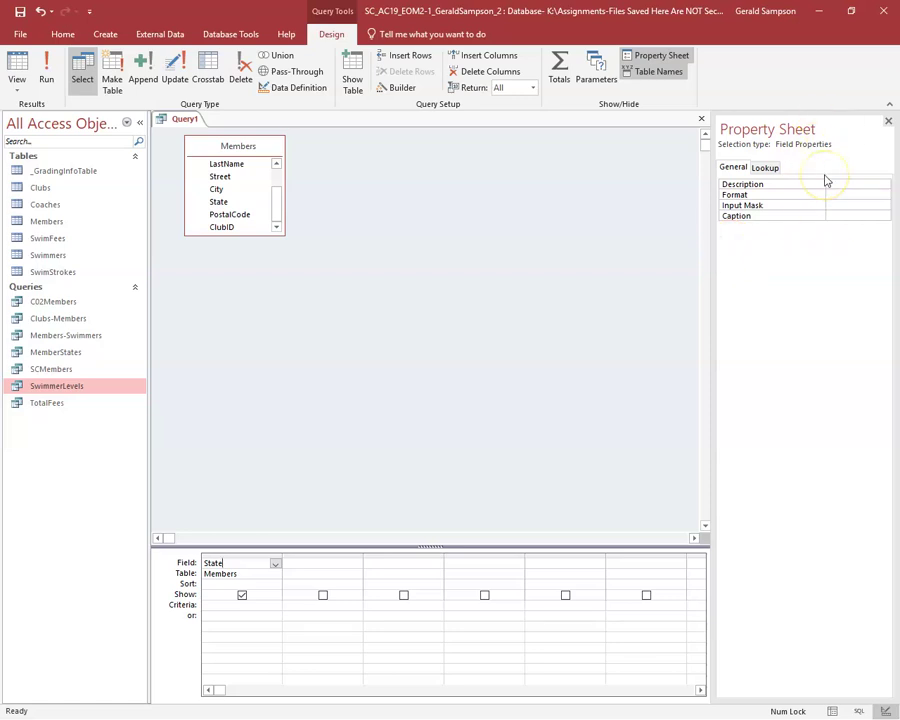
{"action": "left_click", "coordinate": [501, 277]}
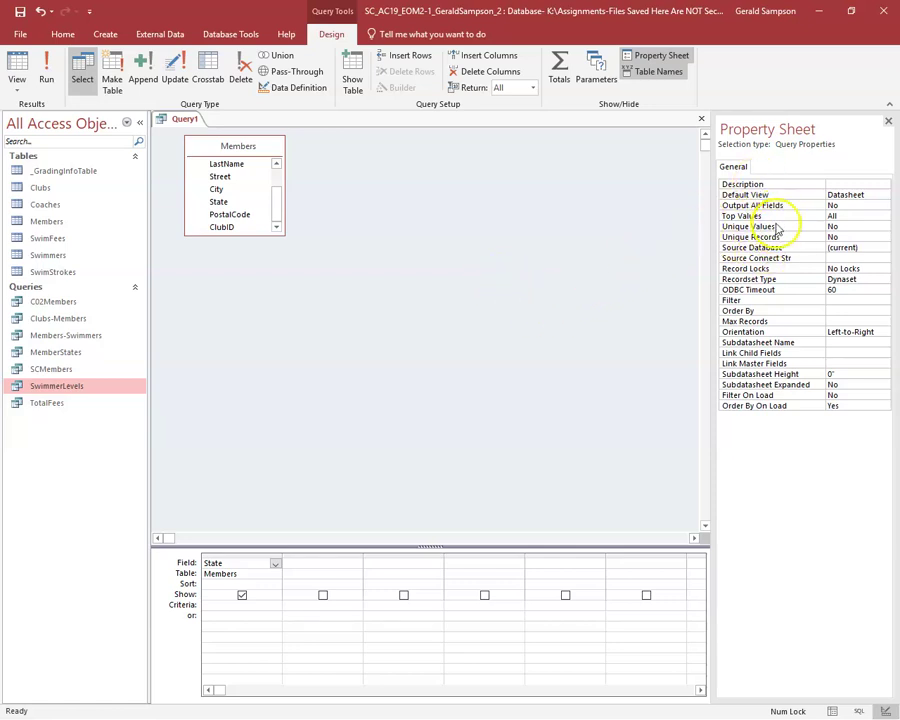
{"action": "left_click", "coordinate": [855, 224]}
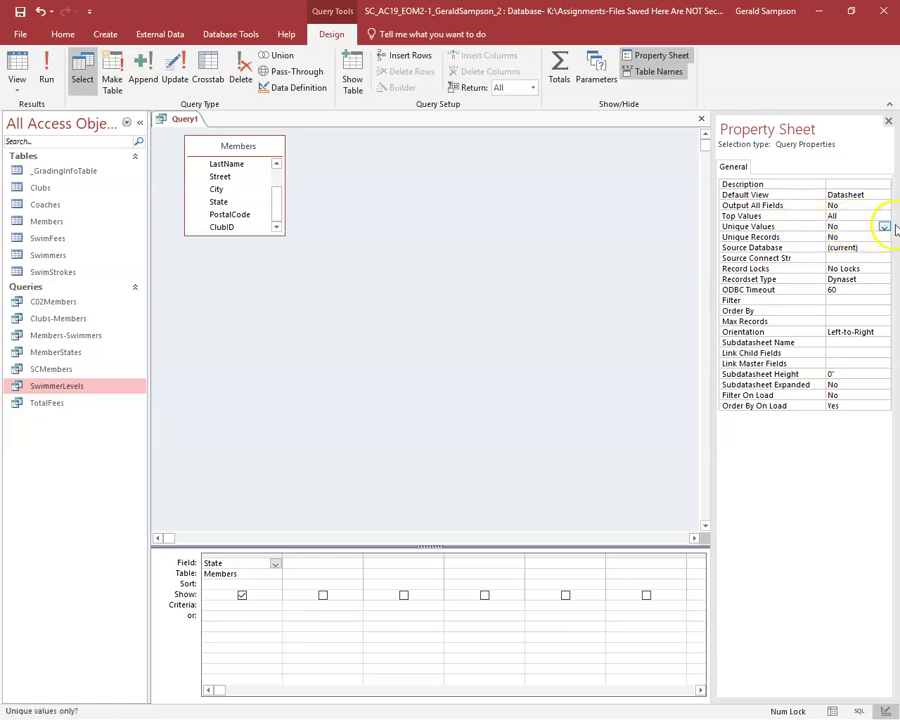
{"action": "left_click", "coordinate": [885, 227]}
{"action": "left_click", "coordinate": [832, 234]}
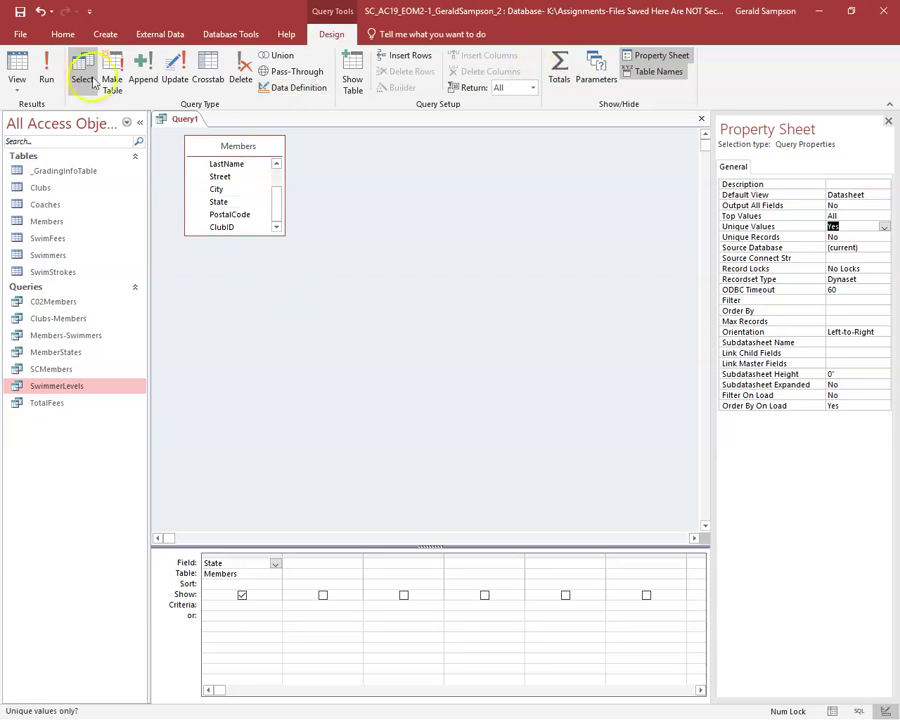
Run the query to check the states, close it, and save it as UniqueStates
{"action": "left_click", "coordinate": [50, 72]}
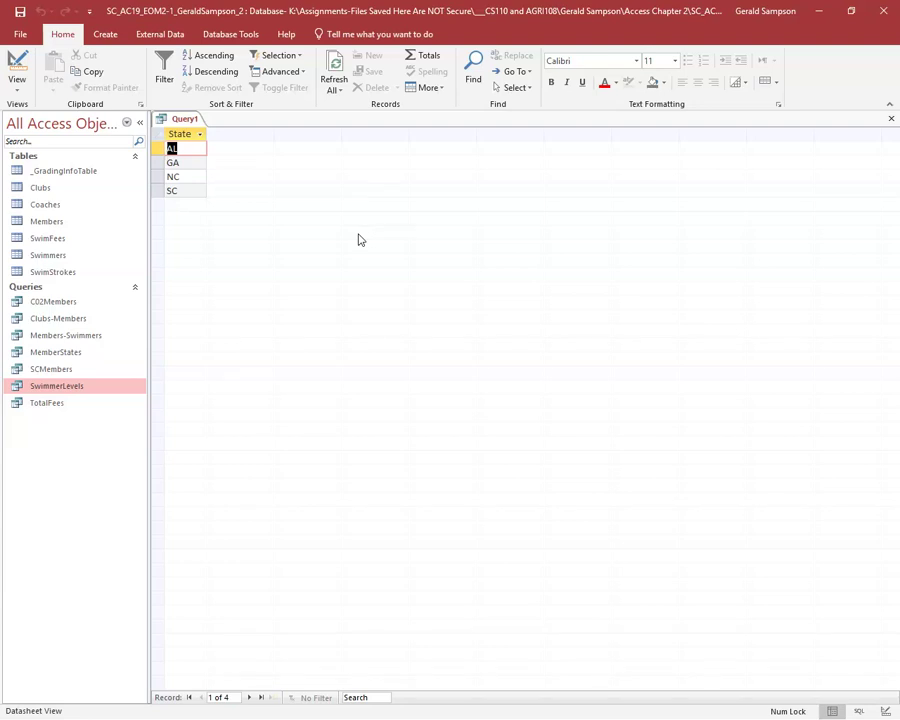
{"action": "left_click", "coordinate": [890, 119]}
{"action": "left_click", "coordinate": [398, 405]}
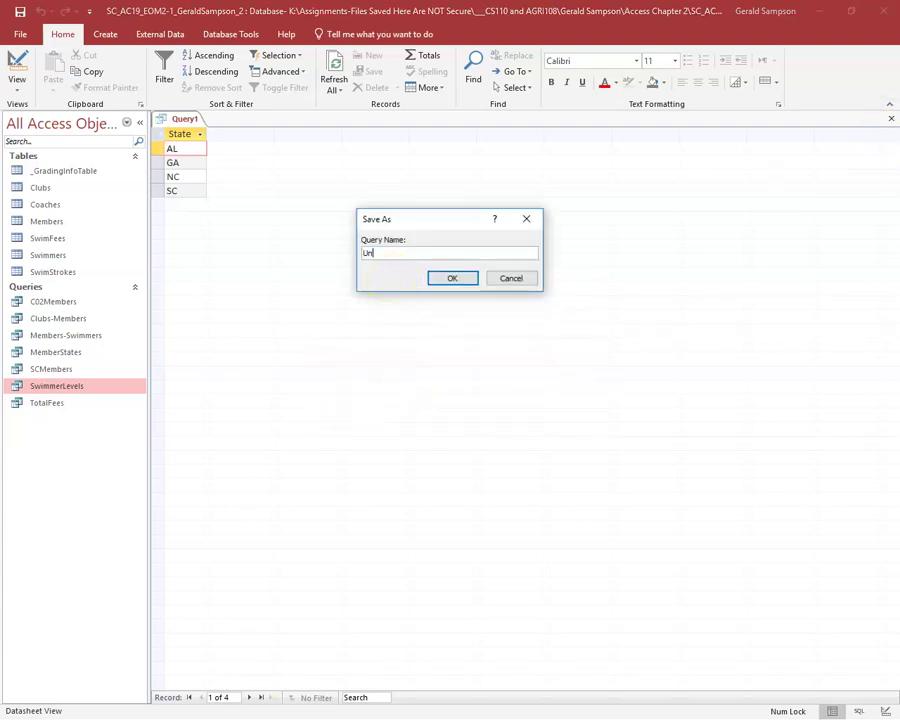
{"action": "left_click", "coordinate": [440, 279]}
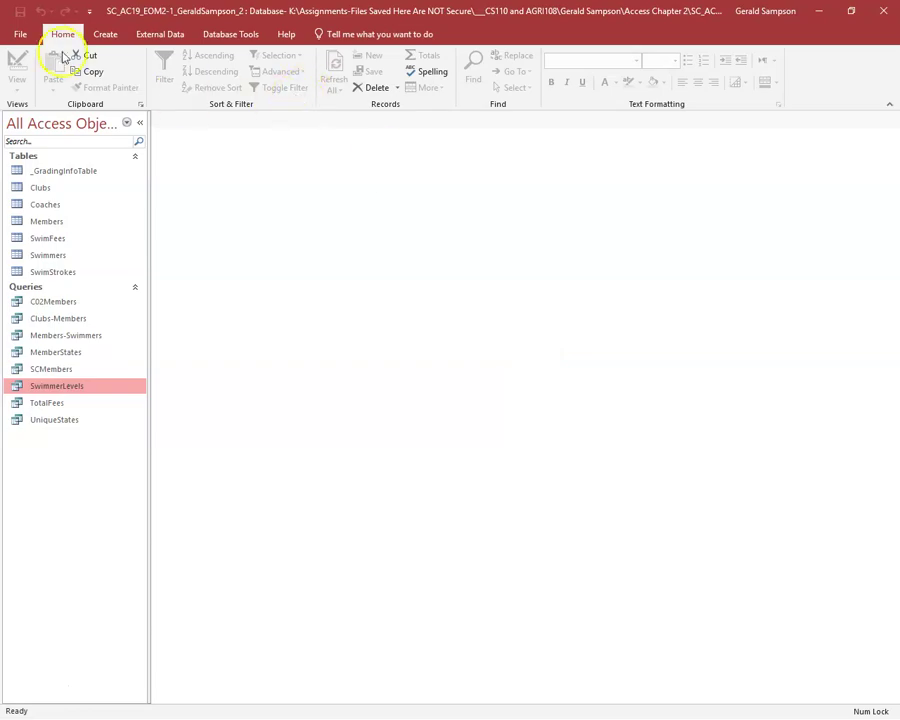
Compact and repair the database, and close Access
{"action": "left_click", "coordinate": [20, 34]}
{"action": "left_click", "coordinate": [175, 180]}
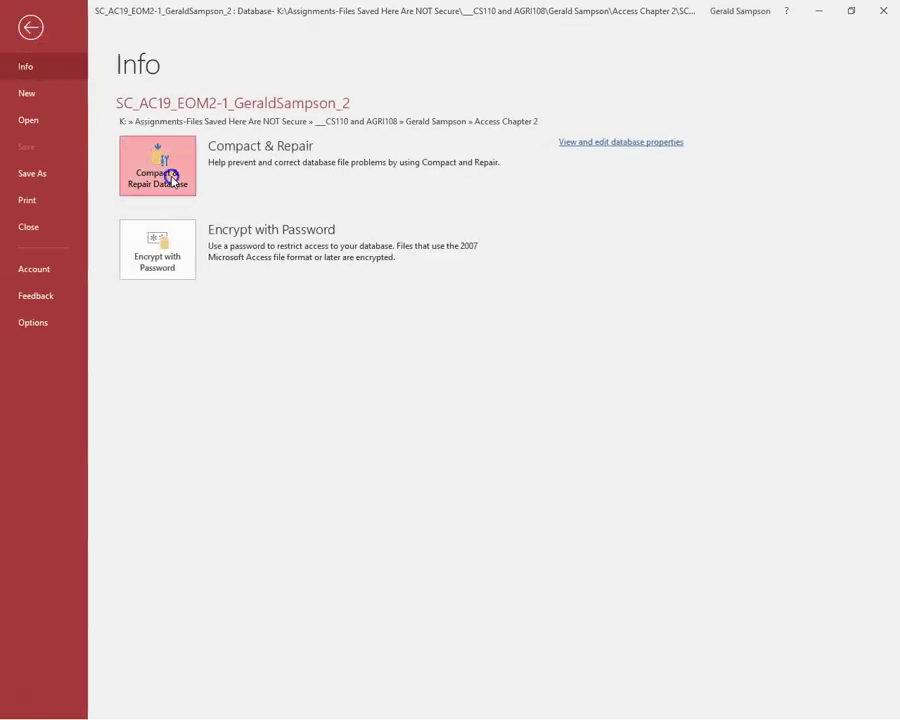
{"action": "left_click", "coordinate": [882, 11]}
Upload the completed SC_AC19_EOM2-1 database to the MindTap project page and submit it for grading
{"action": "left_click", "coordinate": [445, 401]}
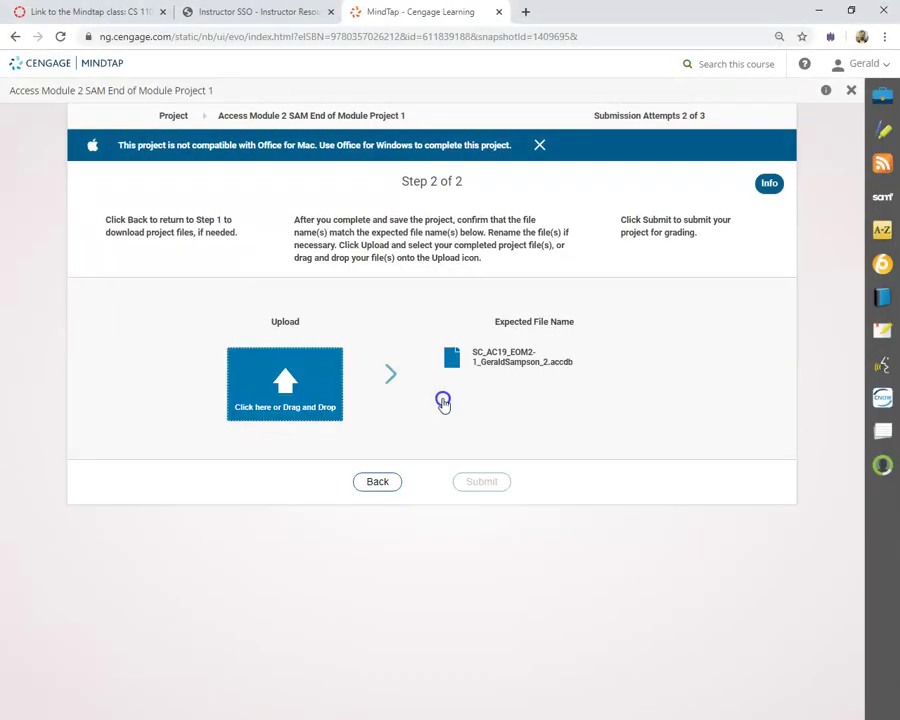
{"action": "left_click", "coordinate": [285, 375]}
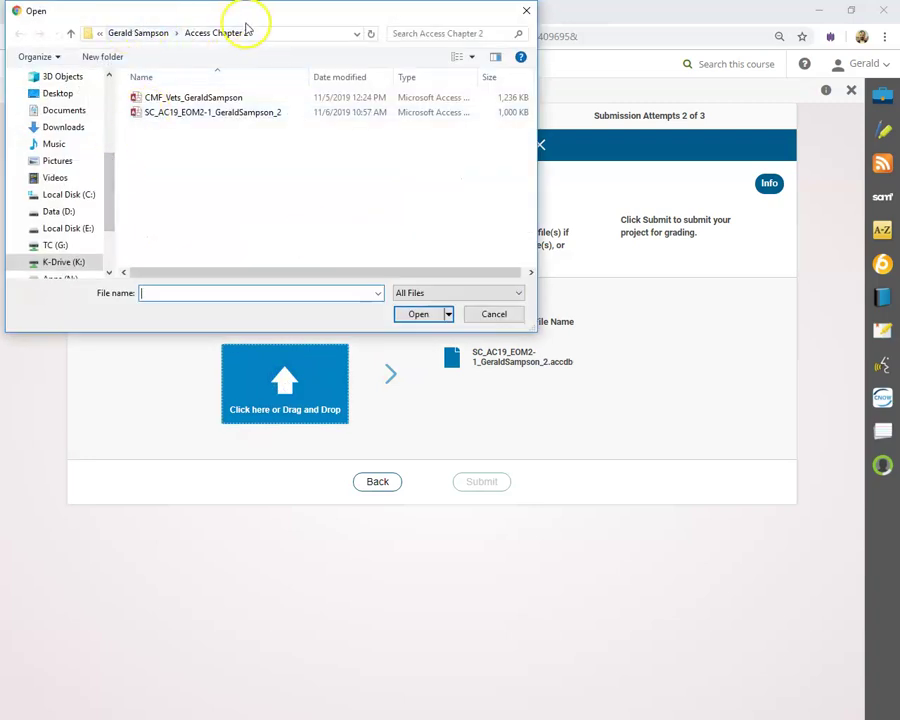
{"action": "left_click", "coordinate": [197, 115]}
{"action": "double_click", "coordinate": [197, 115]}
{"action": "left_click", "coordinate": [484, 483]}
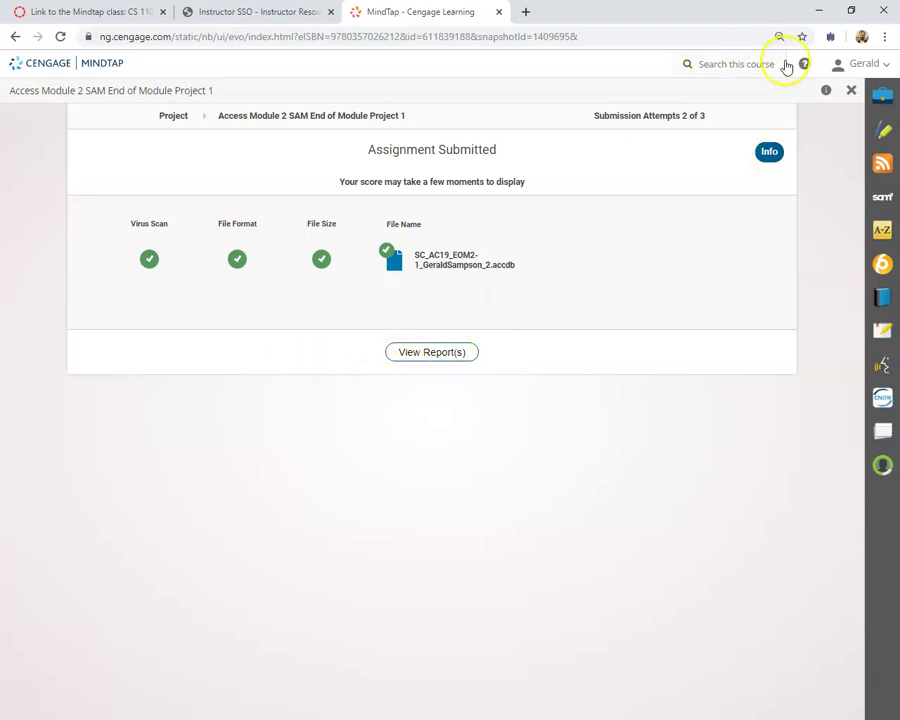
Download the graded report database, open it in Access, and review all items of the _GradingReport report
{"action": "left_click", "coordinate": [426, 358]}
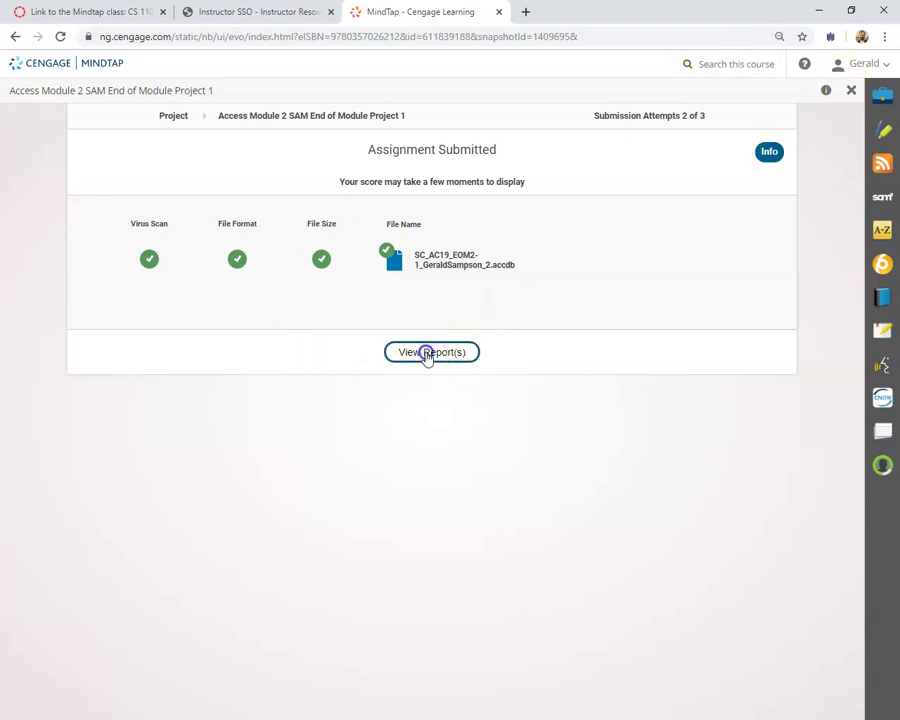
{"action": "left_click", "coordinate": [103, 705]}
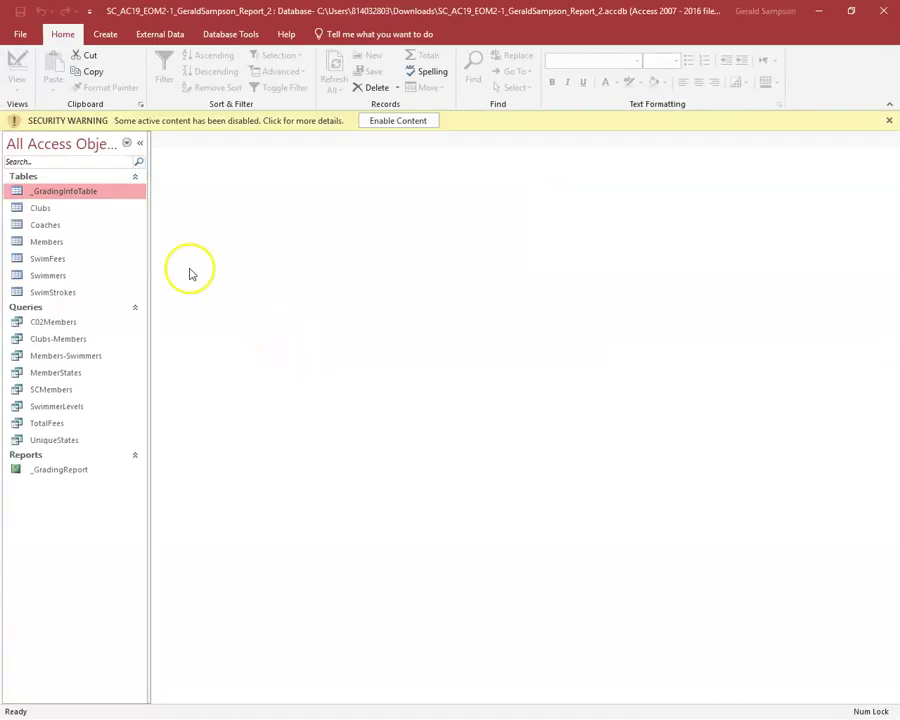
{"action": "left_click", "coordinate": [72, 470]}
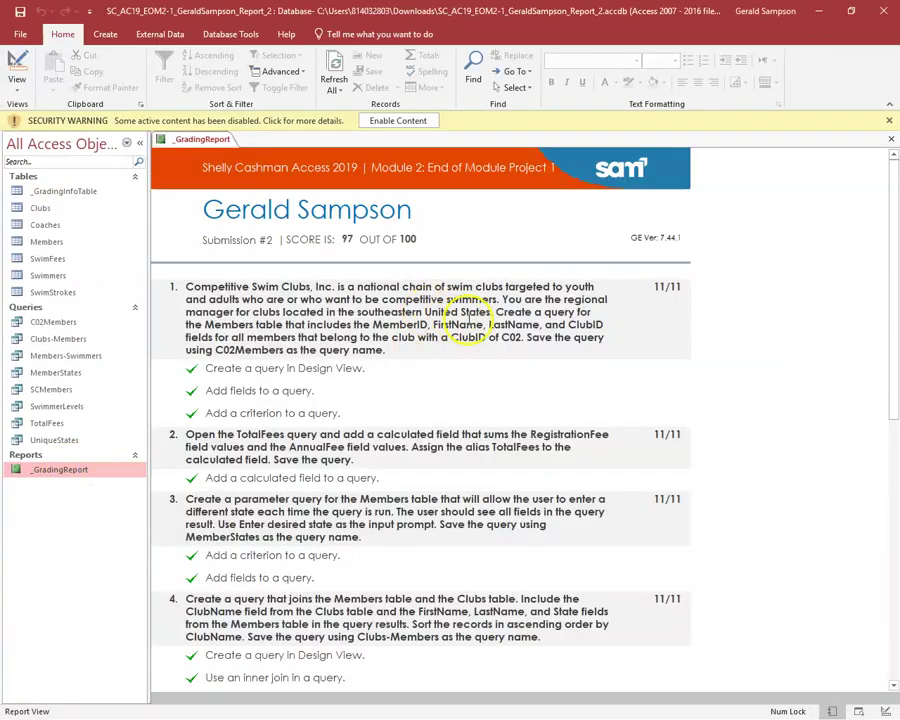
{"action": "scroll", "coordinate": [420, 290], "scroll_direction": "down", "scroll_amount": 1}
{"action": "scroll", "coordinate": [546, 374], "scroll_direction": "down", "scroll_amount": 10}
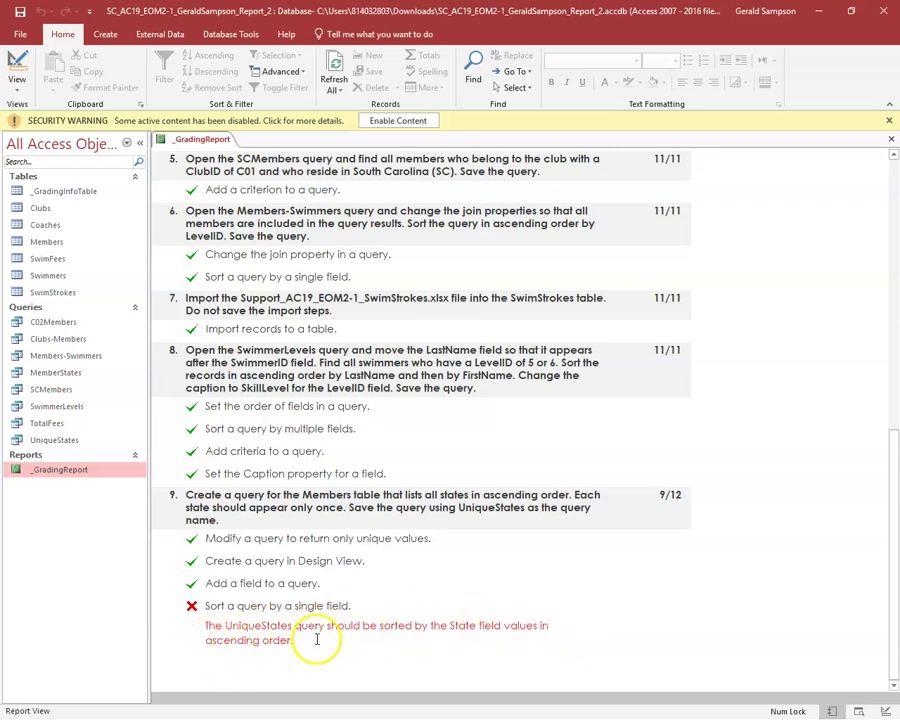
Sort the State field of the UniqueStates query in ascending order, run it, and close the query without saving
{"action": "double_click", "coordinate": [54, 440]}
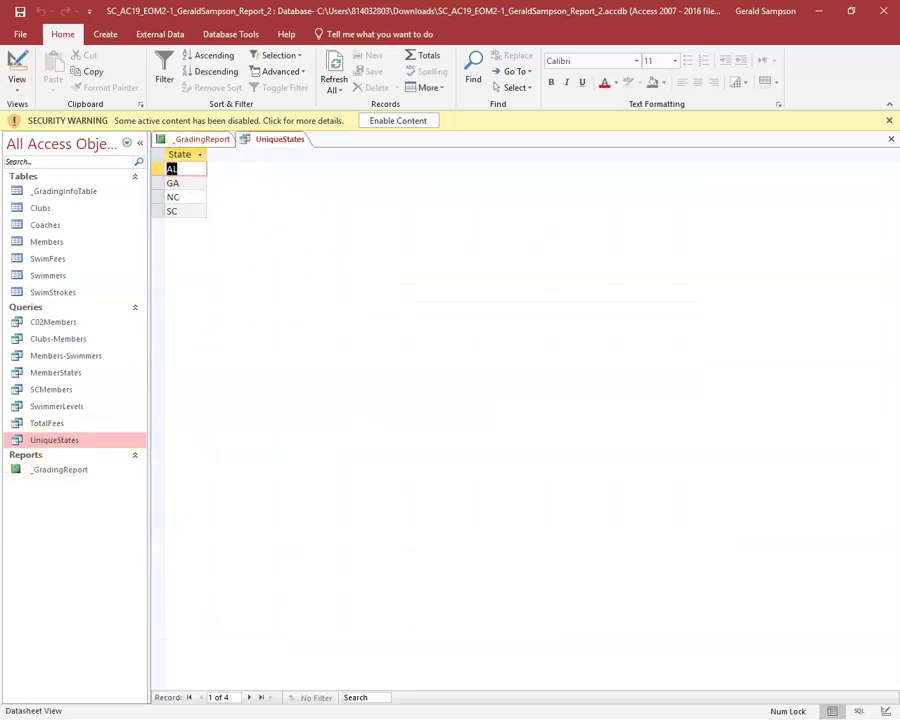
{"action": "left_click", "coordinate": [31, 58]}
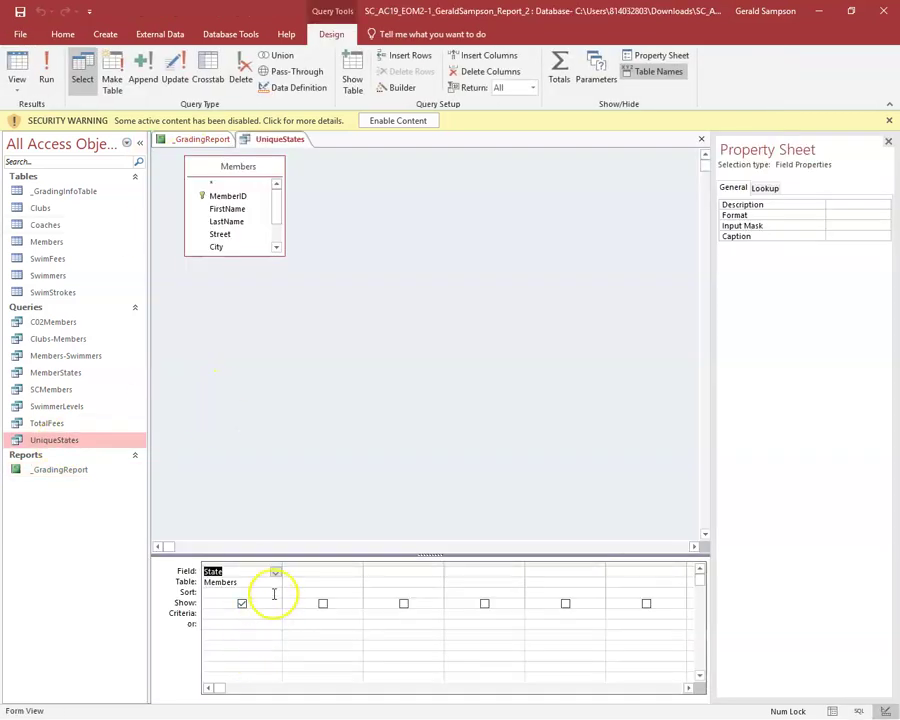
{"action": "left_click", "coordinate": [274, 592]}
{"action": "left_click", "coordinate": [262, 601]}
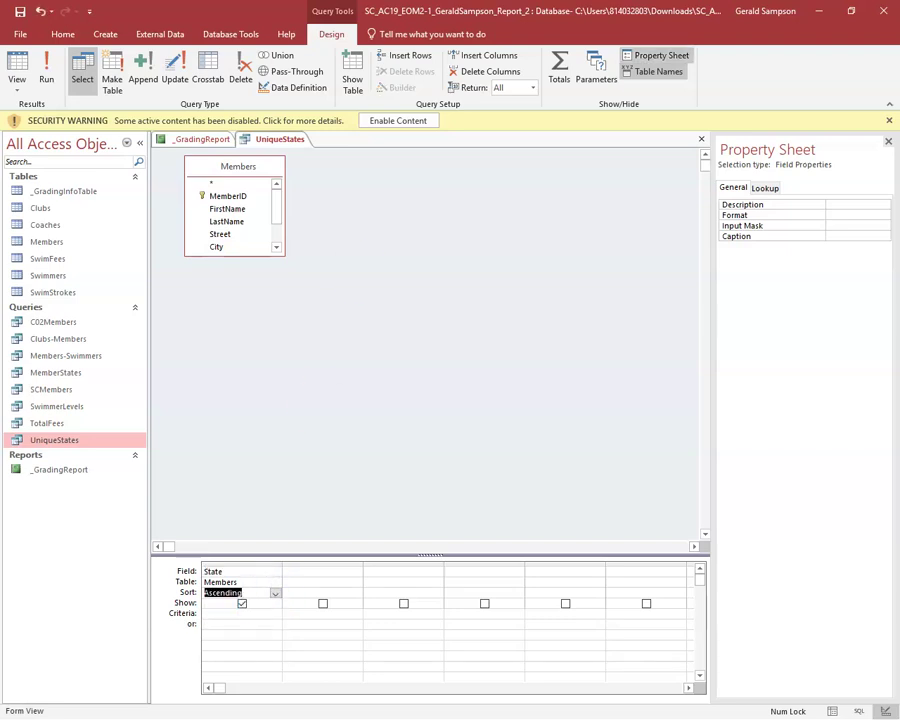
{"action": "left_click", "coordinate": [47, 72]}
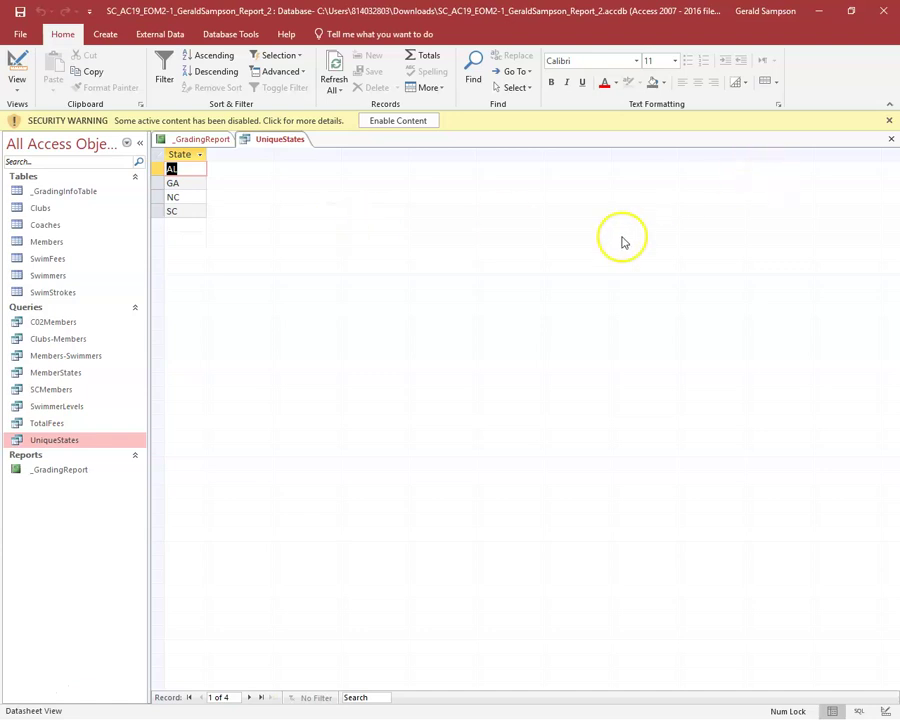
{"action": "left_click", "coordinate": [891, 139]}
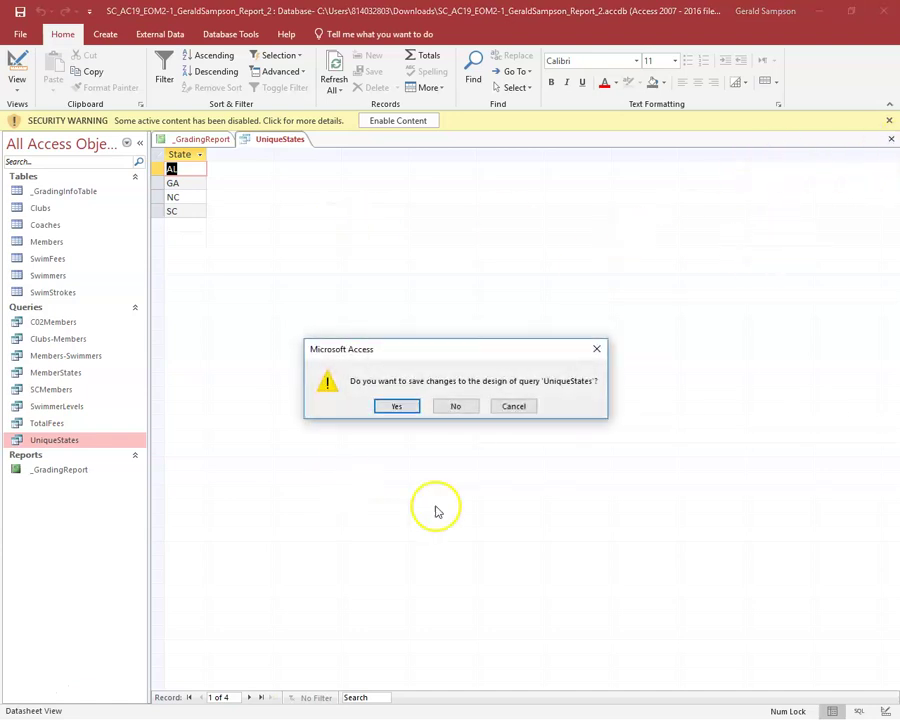
{"action": "left_click", "coordinate": [456, 404]}
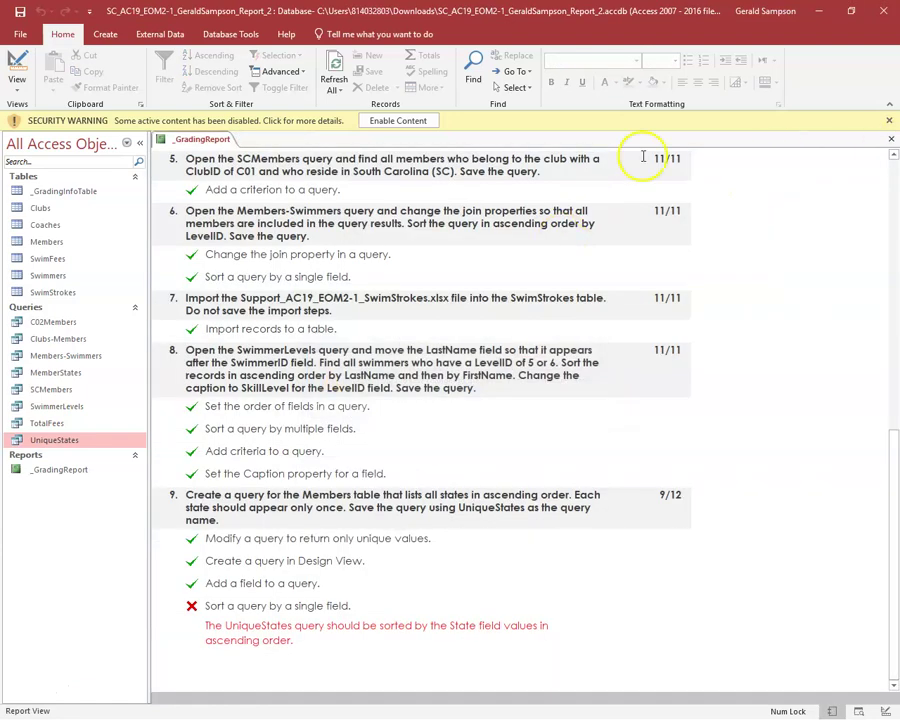
Close the grading report and exit Access
{"action": "left_click", "coordinate": [894, 140]}
{"action": "left_click", "coordinate": [884, 11]}
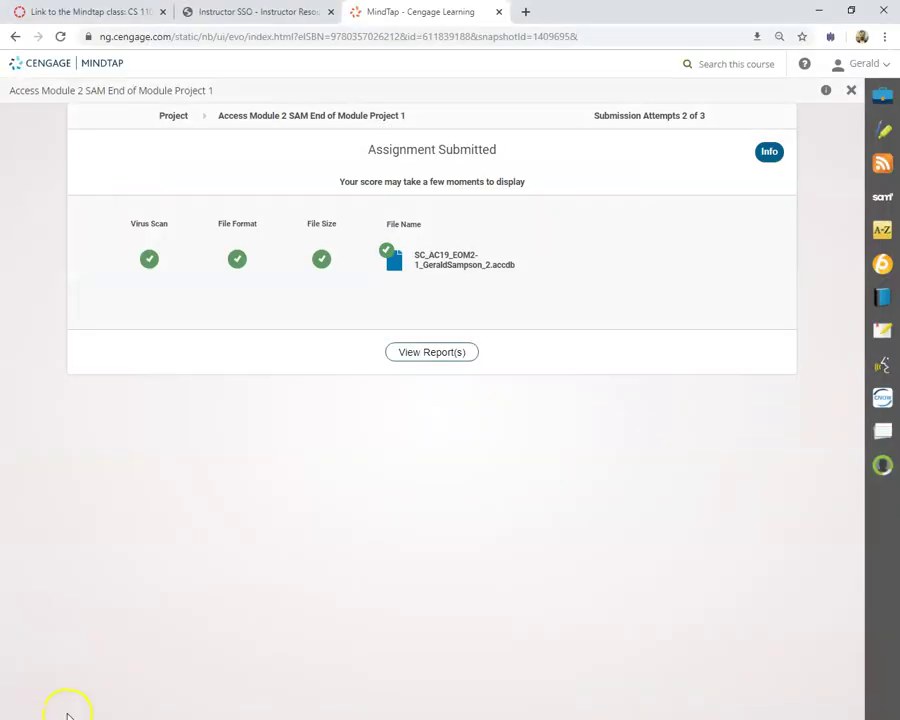